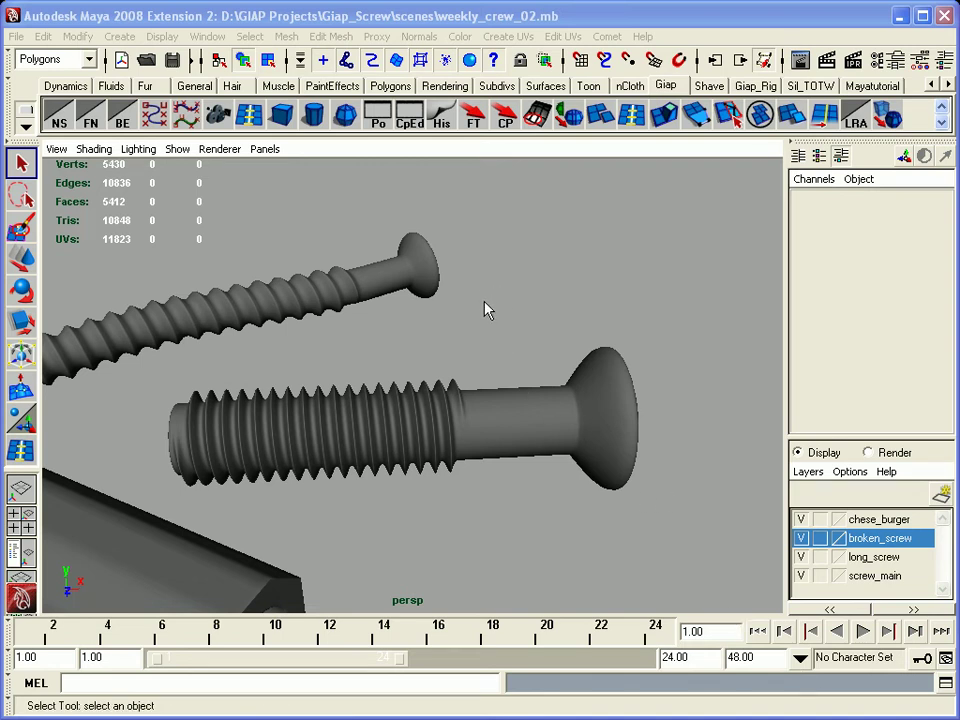
Try the Animation and Surfaces menu sets, return to Polygons, and glance at the Mesh menu
left_click(432, 304)
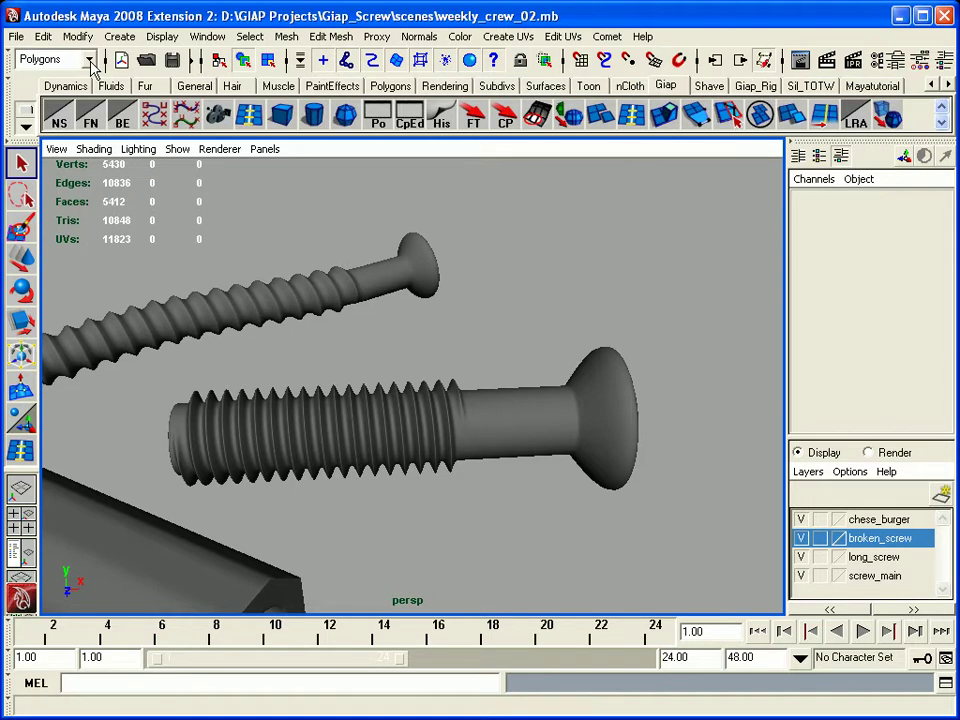
left_click(89, 60)
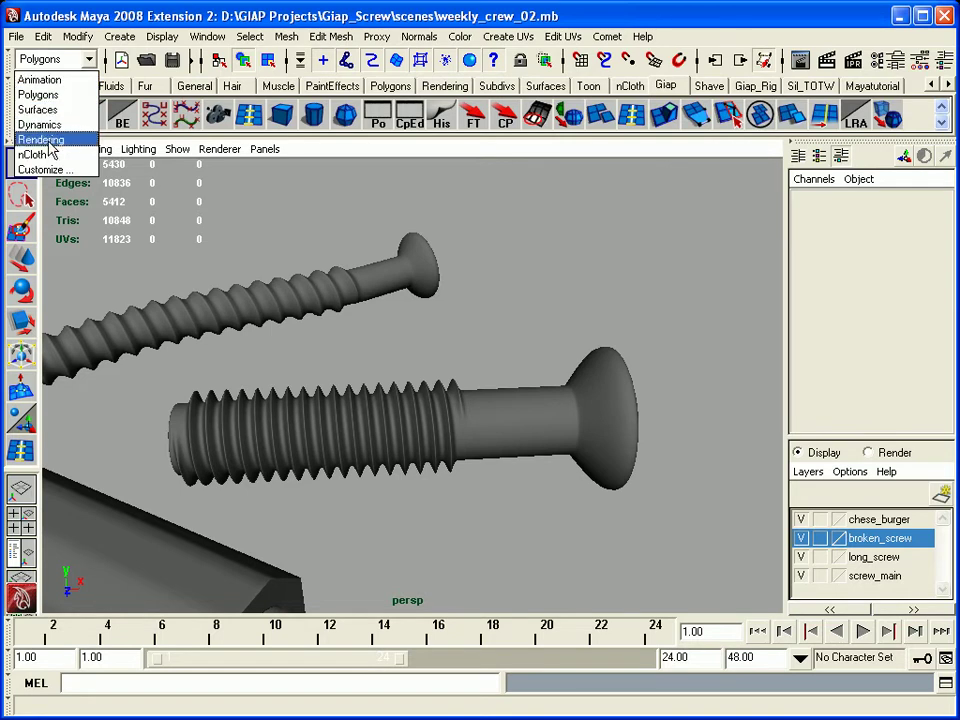
left_click(50, 81)
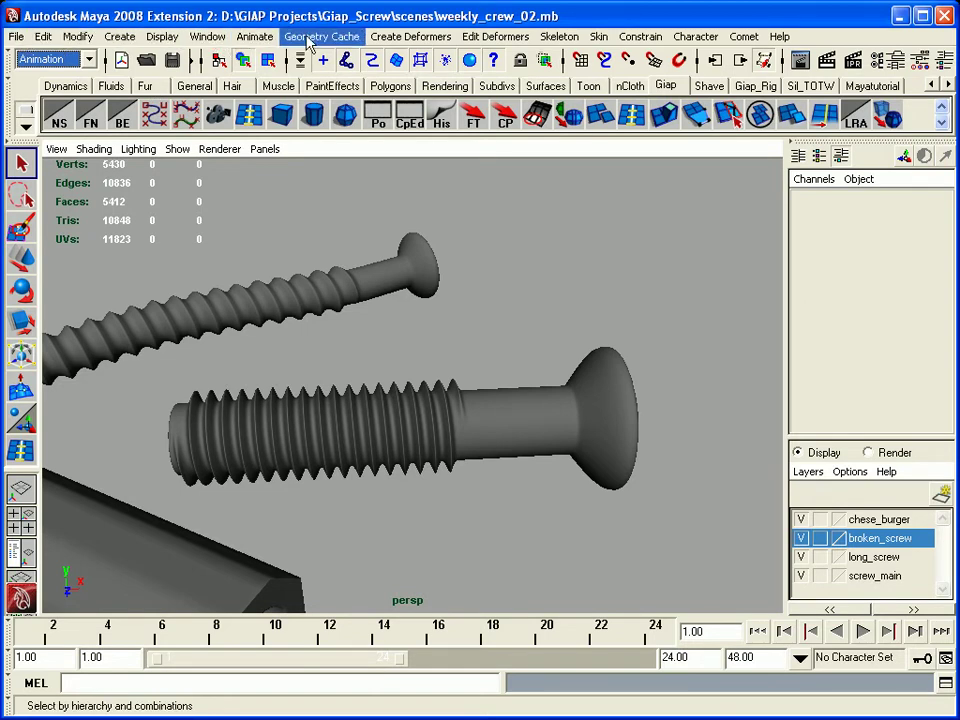
left_click(58, 59)
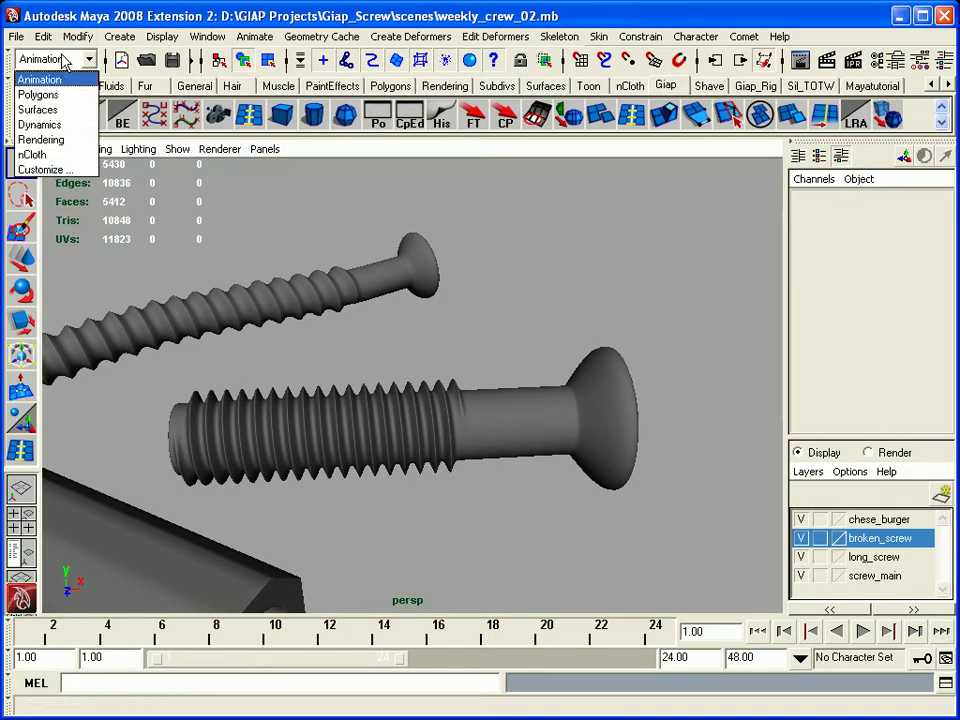
left_click(55, 98)
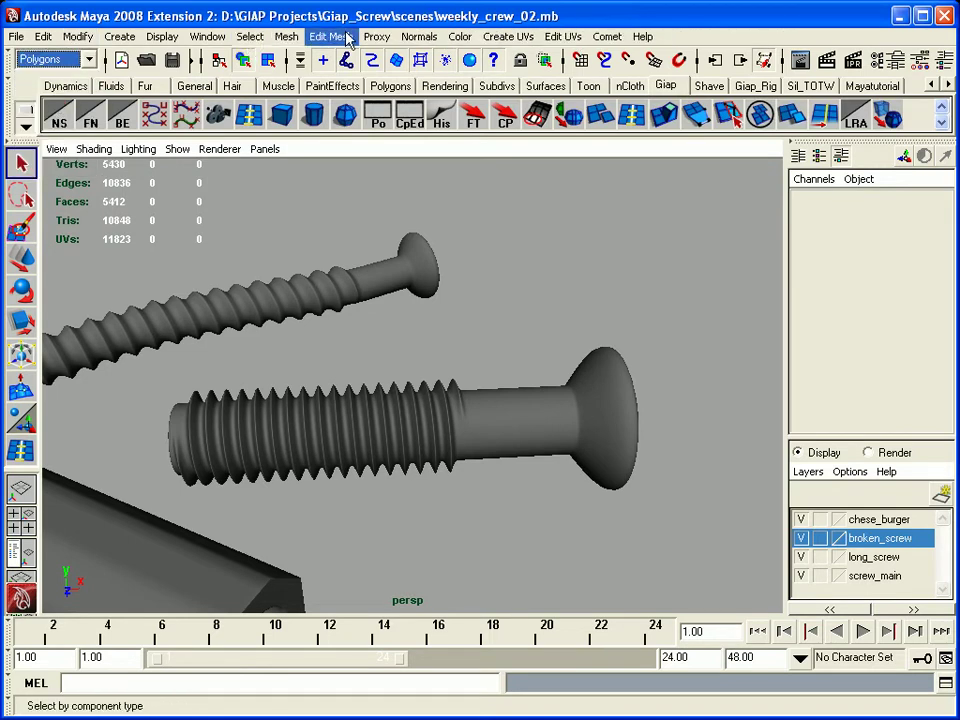
left_click(56, 59)
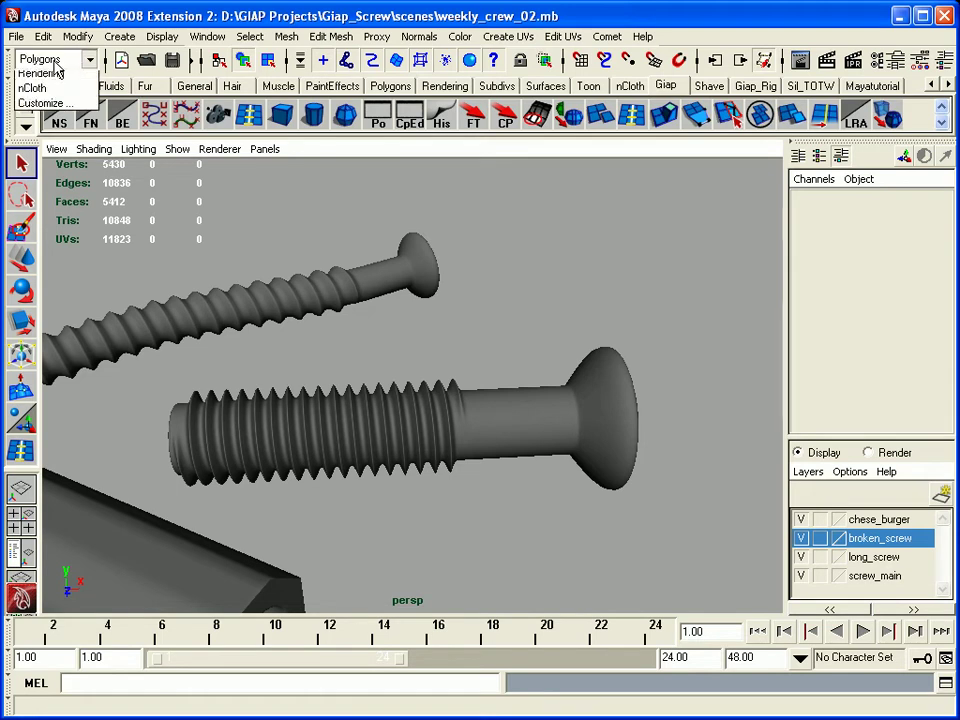
left_click(53, 110)
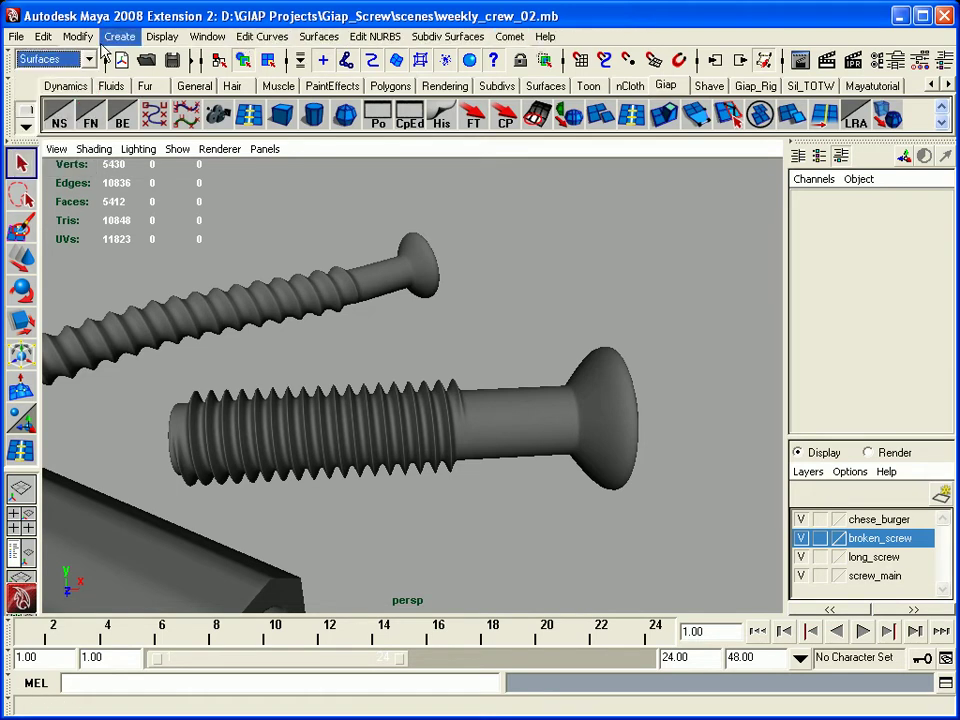
left_click(66, 62)
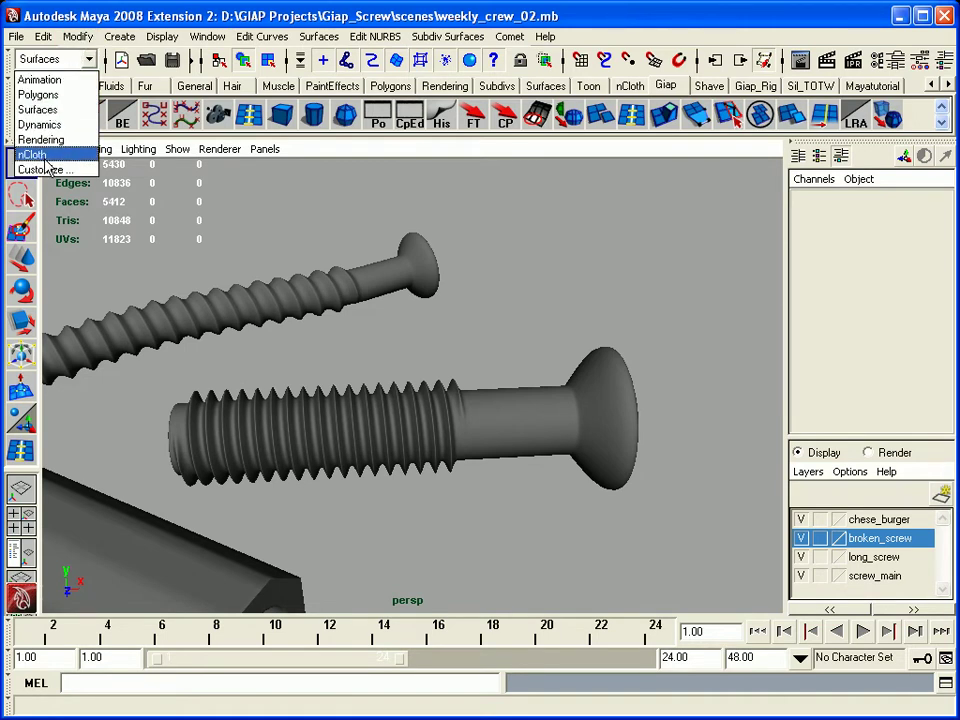
left_click(45, 96)
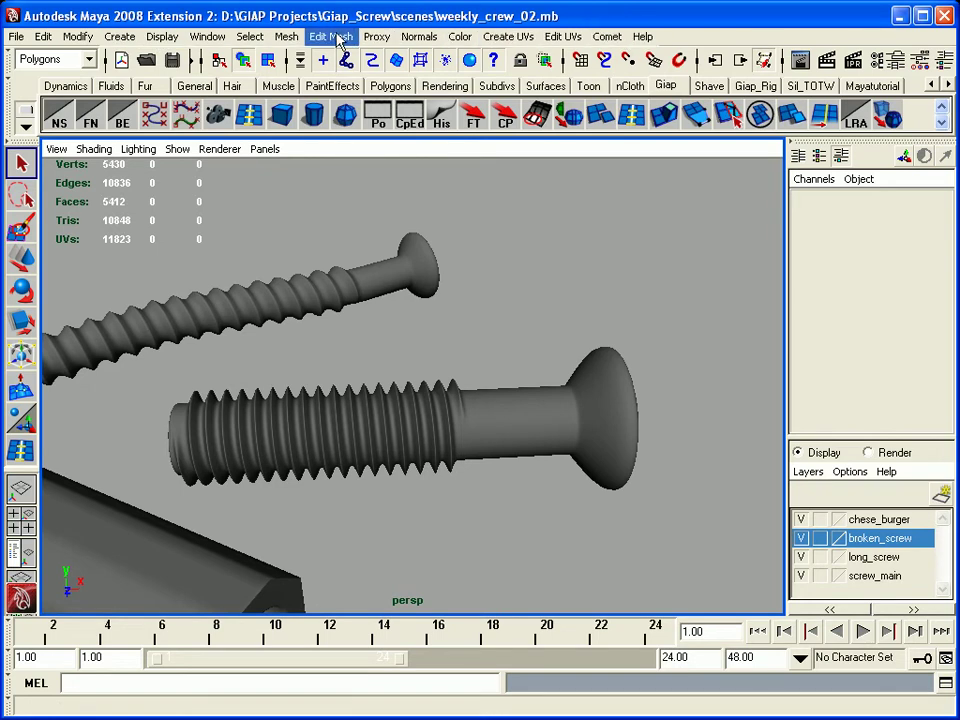
left_click(334, 38)
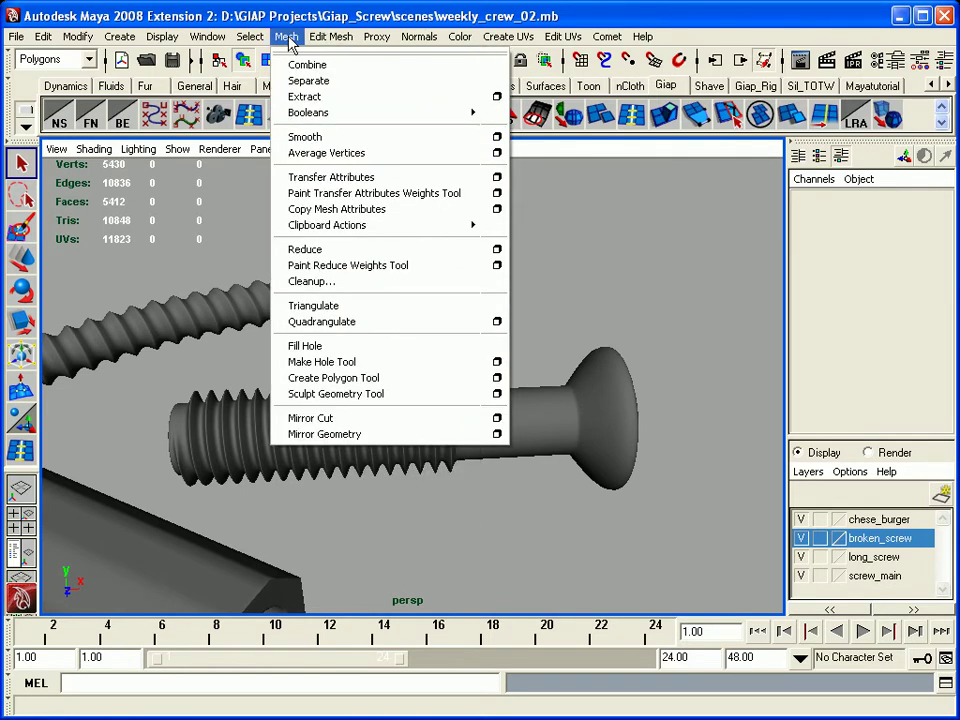
left_click(288, 42)
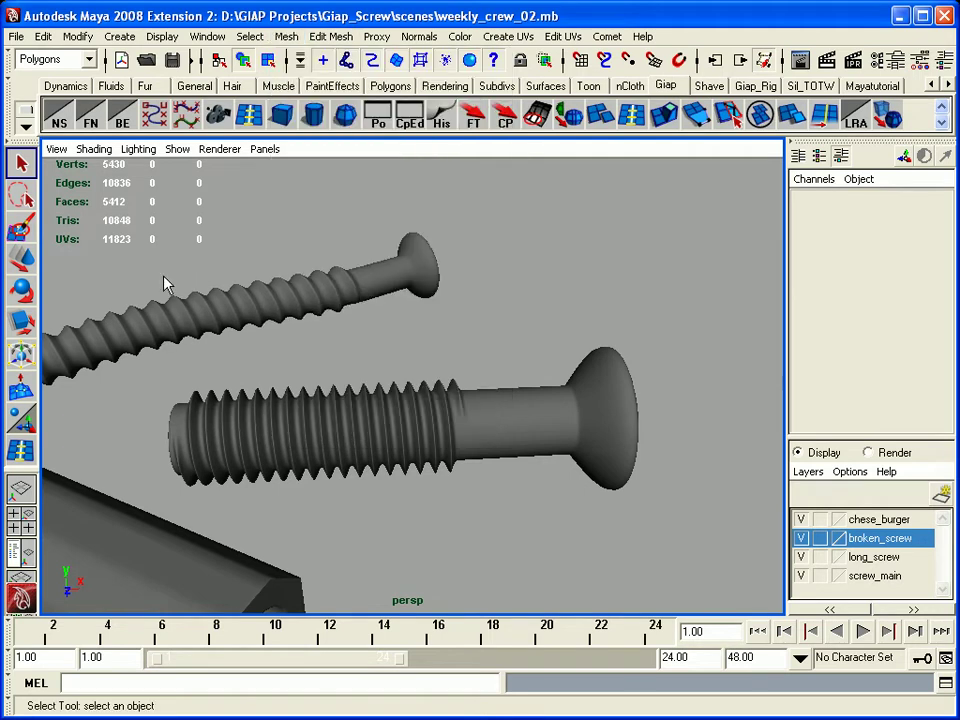
Select and deselect the upper and lower screws while tumbling and panning around them
left_click(272, 324)
middle_click_drag(272, 326, 304, 378, "alt")
mouse_move(304, 378)
left_mouse_down("alt")
mouse_move(452, 424)
mouse_move(428, 493)
left_mouse_up("alt")
left_click(428, 493)
left_click(335, 370)
mouse_move(484, 443)
left_mouse_down("alt")
mouse_move(463, 446)
mouse_move(252, 308)
left_mouse_up("alt")
right_click_drag(252, 308, 368, 441, "alt")
left_click(386, 414)
left_click(390, 480)
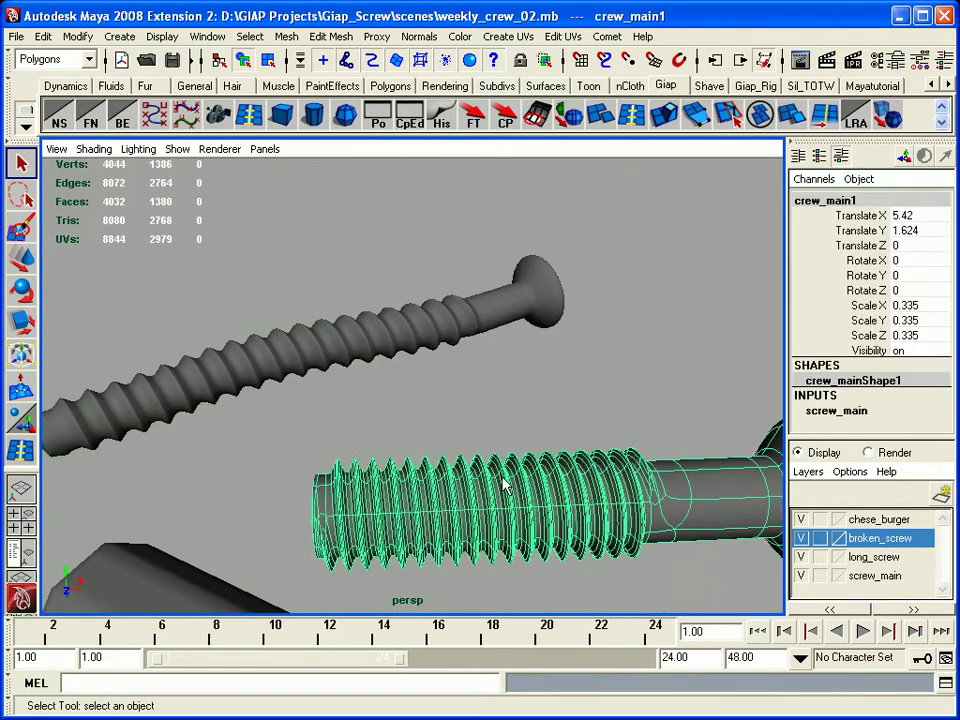
left_click_drag(390, 480, 446, 405, "alt")
left_click(446, 405)
mouse_move(446, 405)
middle_mouse_down("alt")
mouse_move(422, 364)
mouse_move(337, 275)
middle_mouse_up("alt")
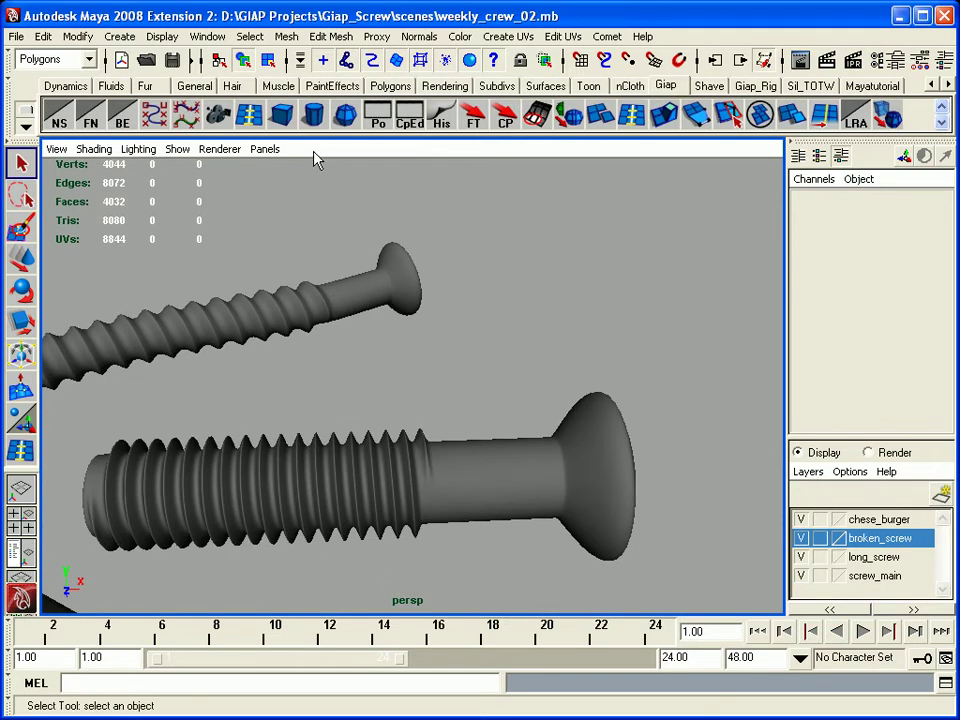
Check the Mesh menu again, then scroll-zoom in on the lower threaded screw
left_click(286, 40)
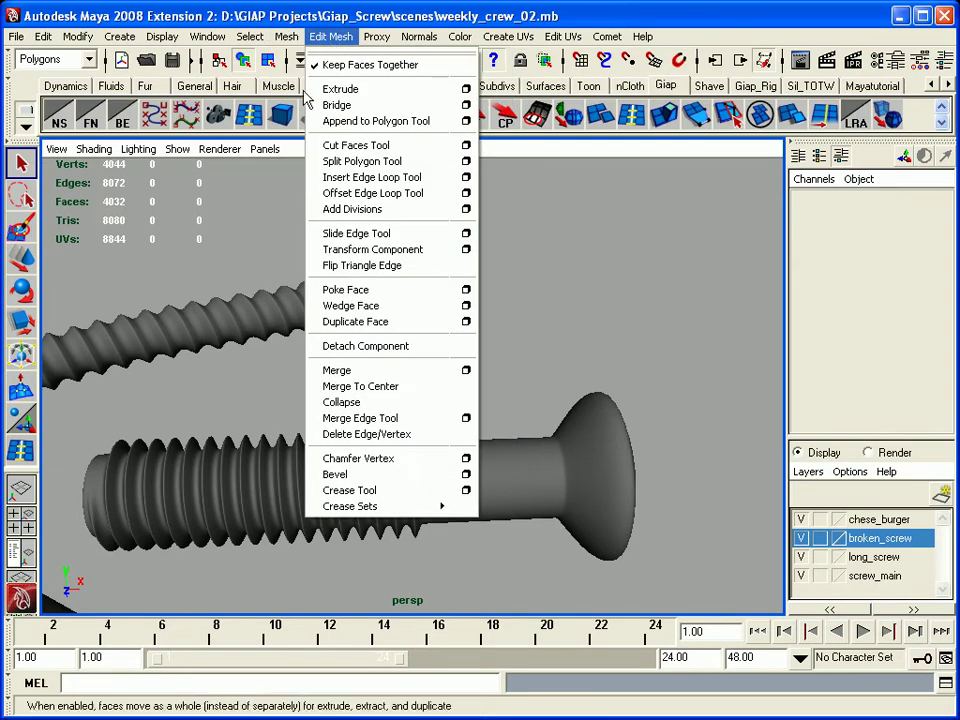
left_click(212, 290)
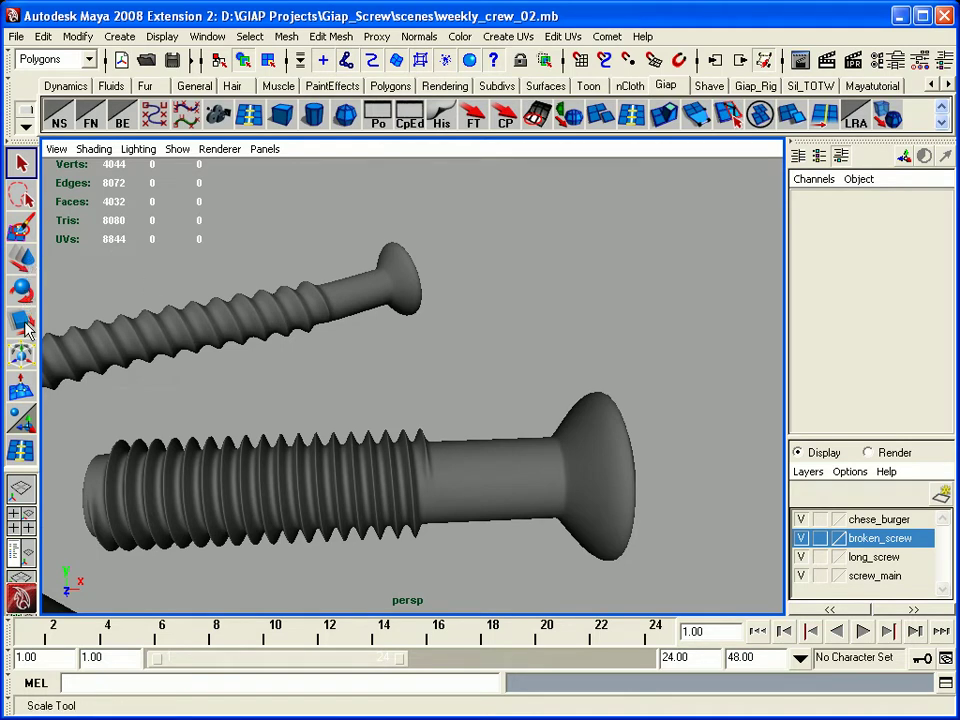
middle_click_drag(336, 418, 342, 412, "alt")
scroll(342, 412, "up", 2)
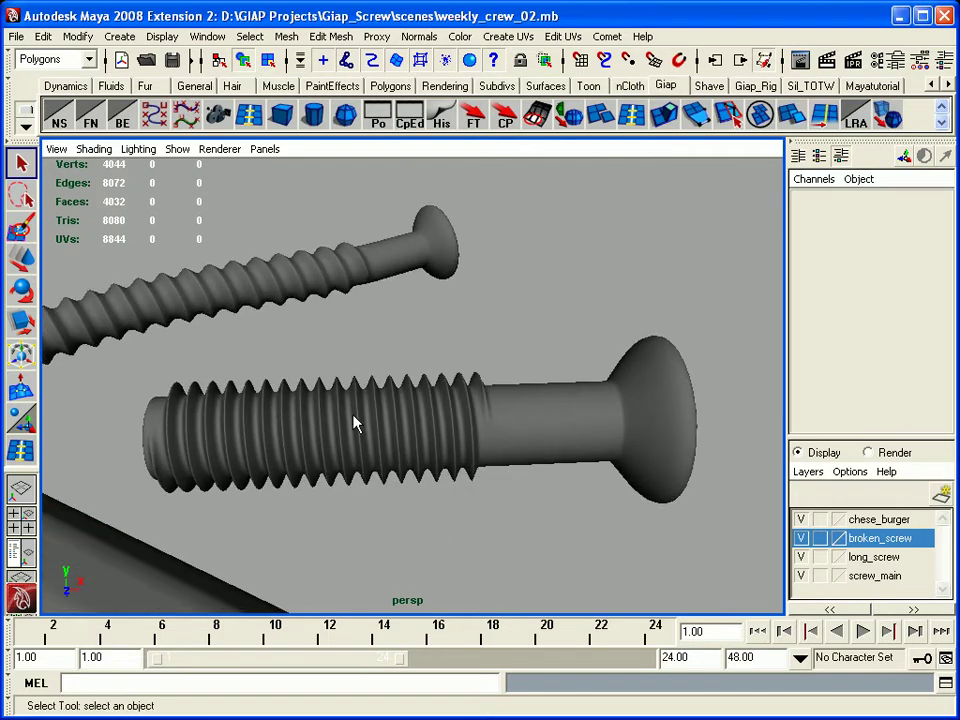
scroll(354, 422, "up", 2)
scroll(364, 439, "up", 2)
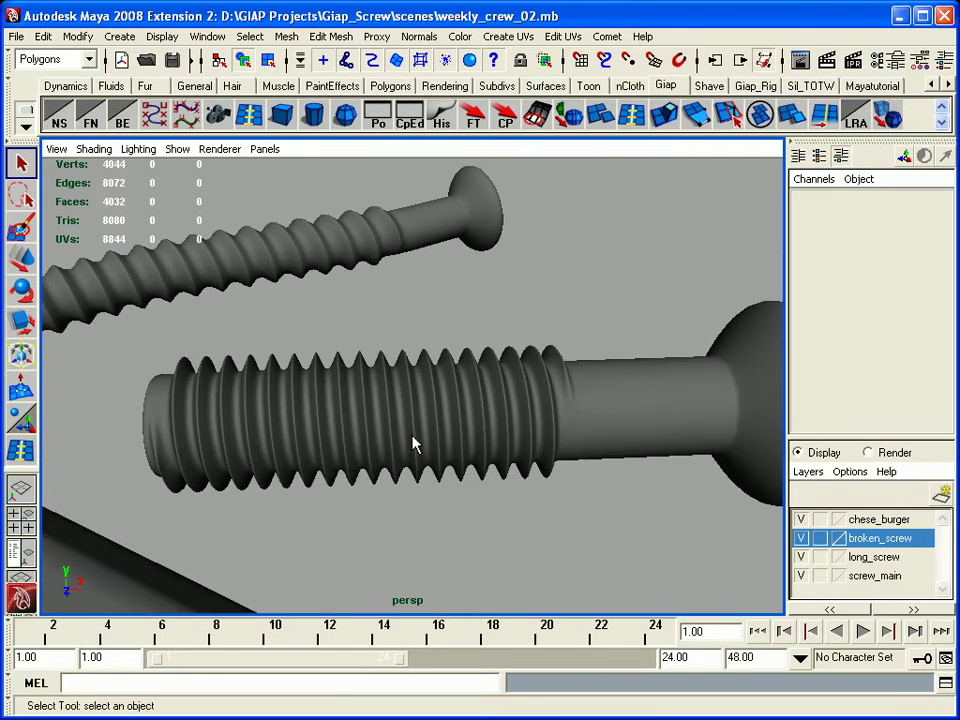
Move the threaded screw to Translate X 5.002 and raise it along Y to 2.032
left_click(415, 447)
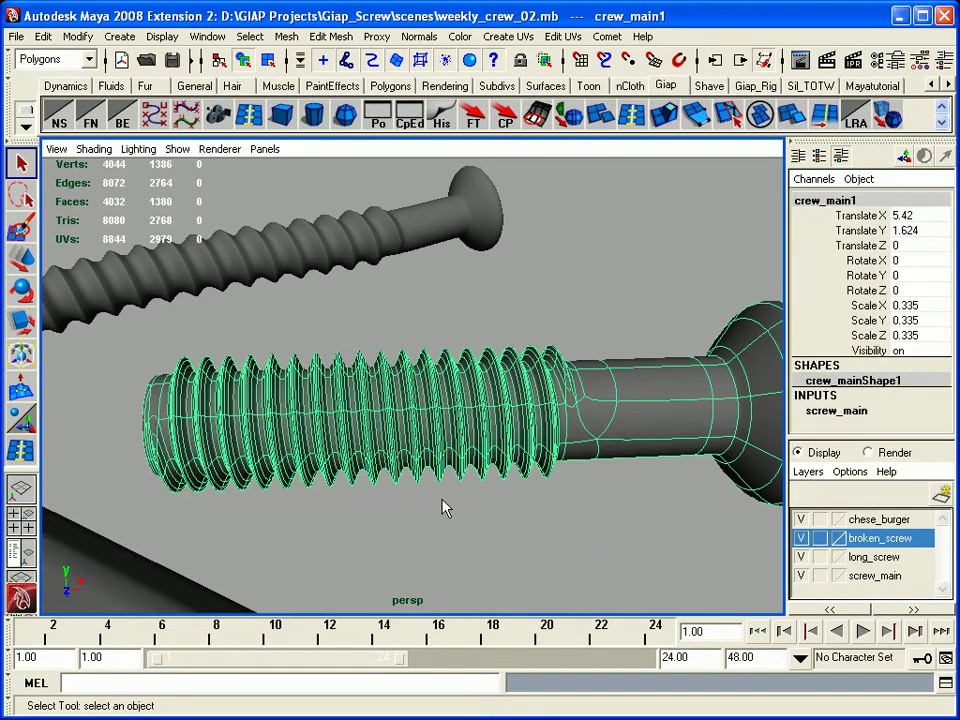
key("w")
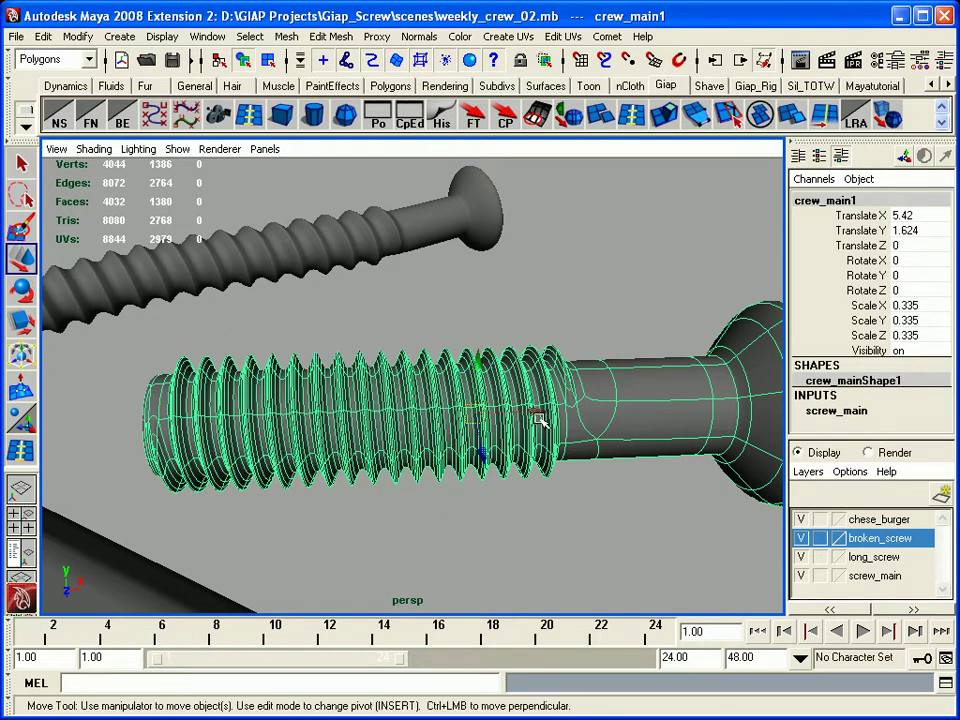
left_click_drag(536, 418, 428, 316)
left_click_drag(451, 358, 453, 336)
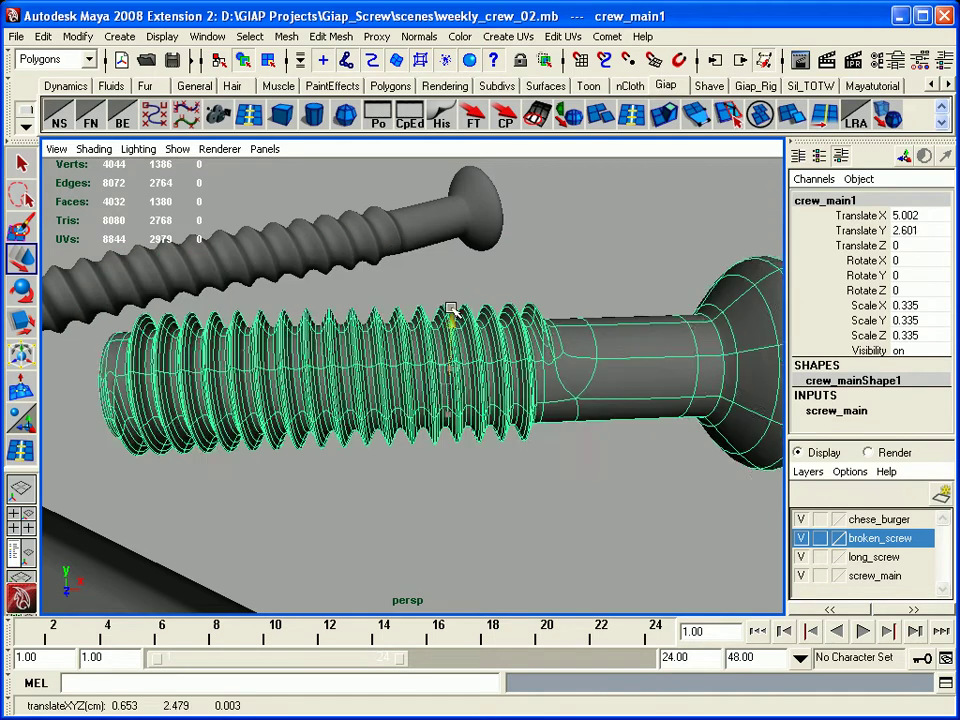
key("ctrl+z")
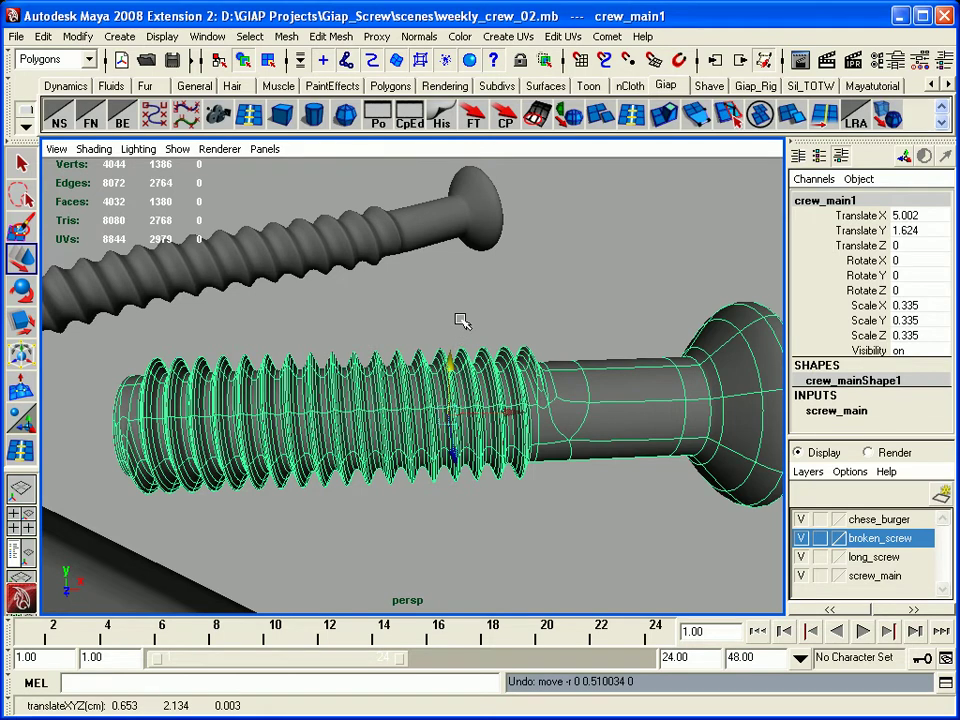
left_click(500, 327)
left_click(446, 377)
mouse_move(450, 352)
left_mouse_down()
mouse_move(448, 307)
mouse_move(448, 336)
left_mouse_up()
Try a free rotation and undo it, then scale the screw uniformly
key("e")
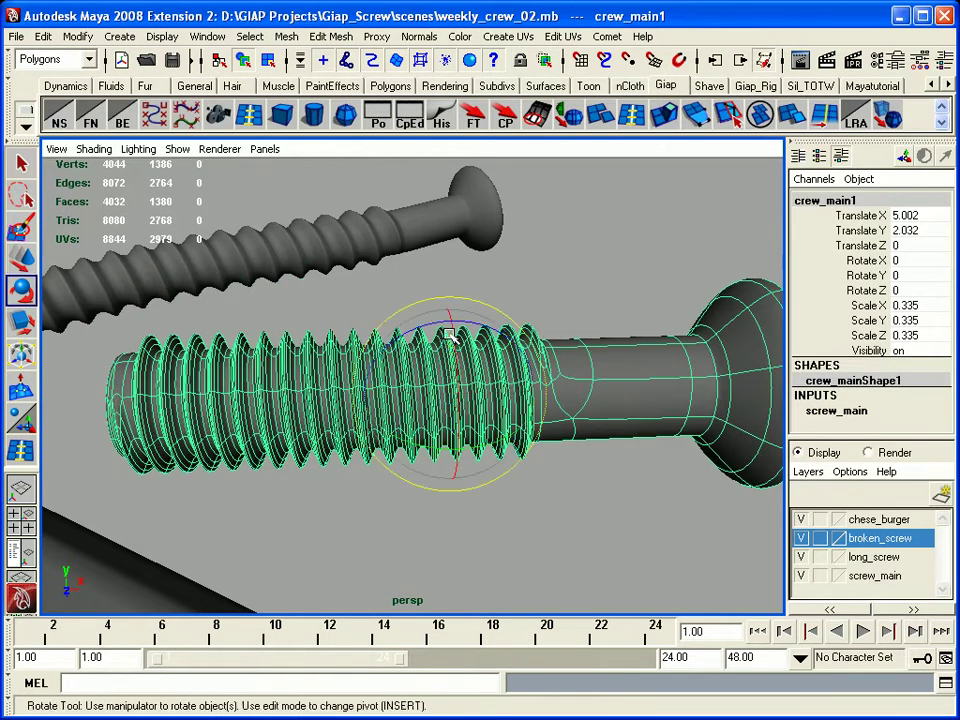
mouse_move(425, 366)
left_mouse_down()
mouse_move(423, 435)
mouse_move(497, 439)
mouse_move(414, 411)
mouse_move(369, 343)
mouse_move(385, 328)
left_mouse_up()
key("ctrl+z")
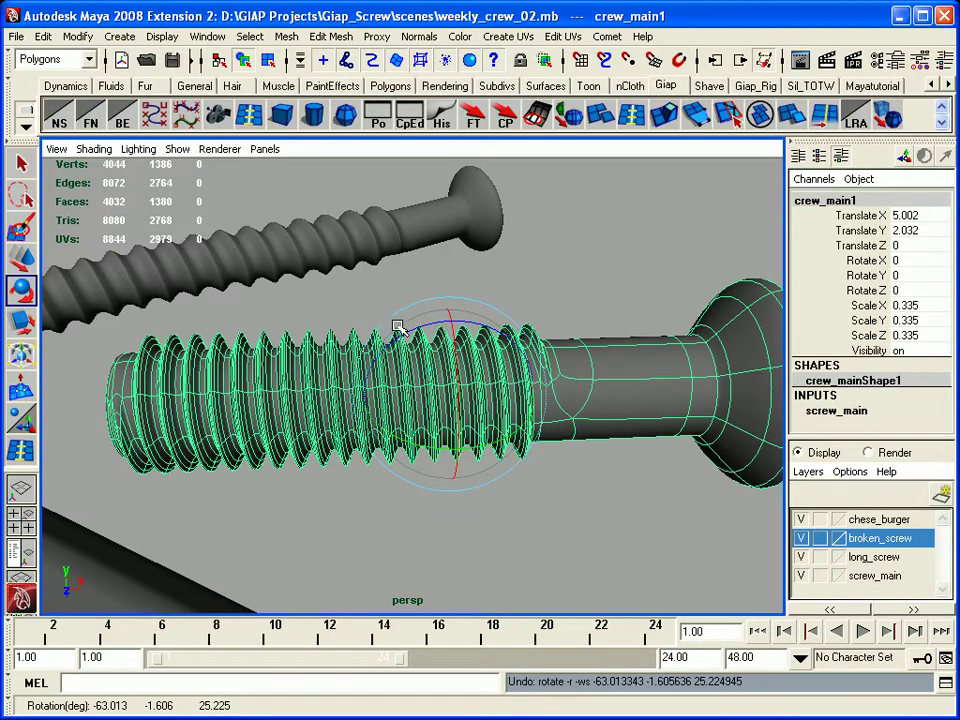
left_click(574, 262)
left_click(450, 362)
key("r")
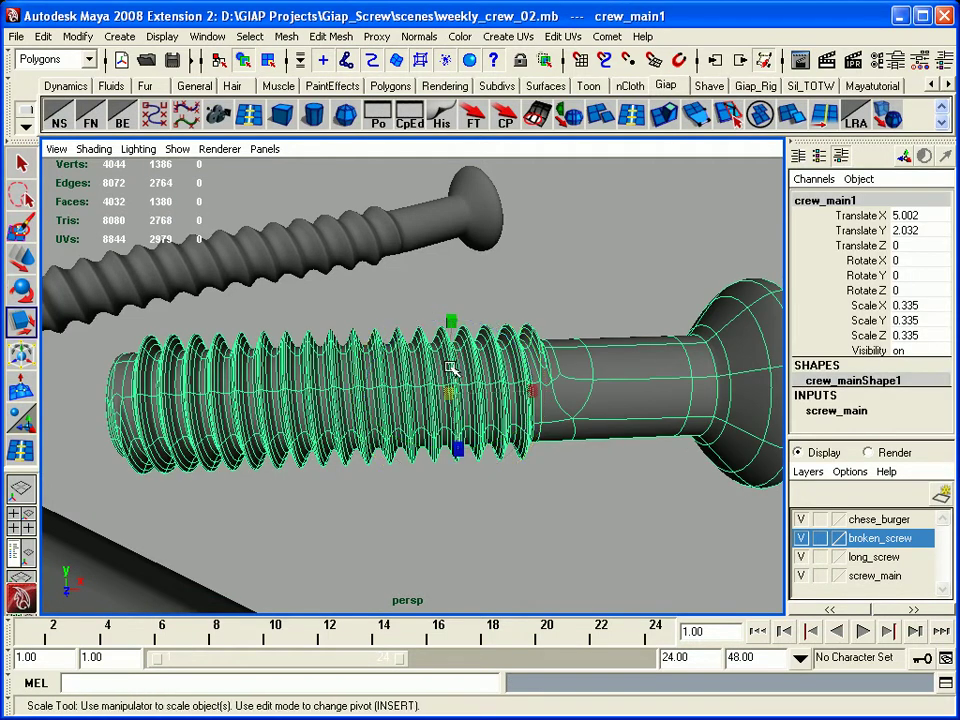
mouse_move(447, 395)
left_mouse_down()
mouse_move(393, 422)
mouse_move(497, 392)
left_mouse_up()
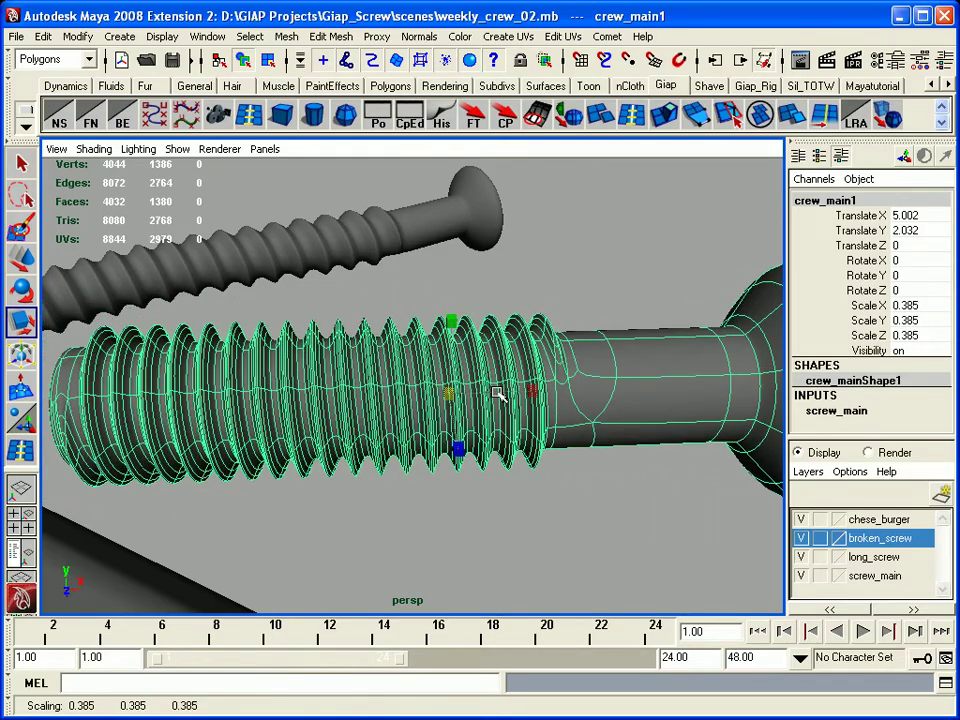
Return to the Move tool, clear the selection and tumble the view to another angle
left_click(557, 300)
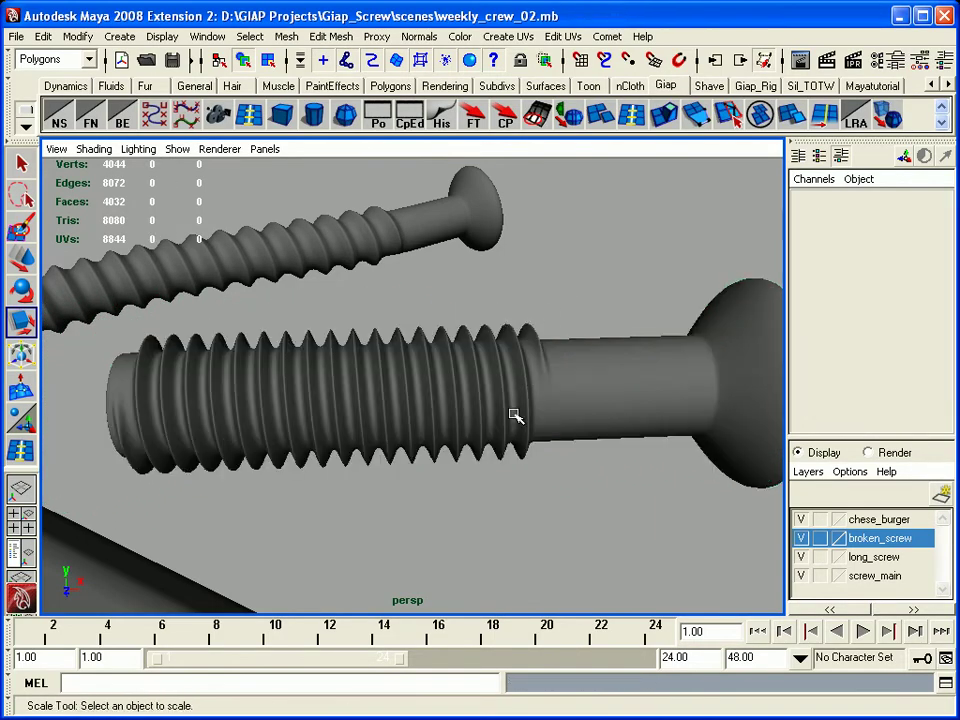
left_click(440, 432)
key("w")
left_click(456, 515)
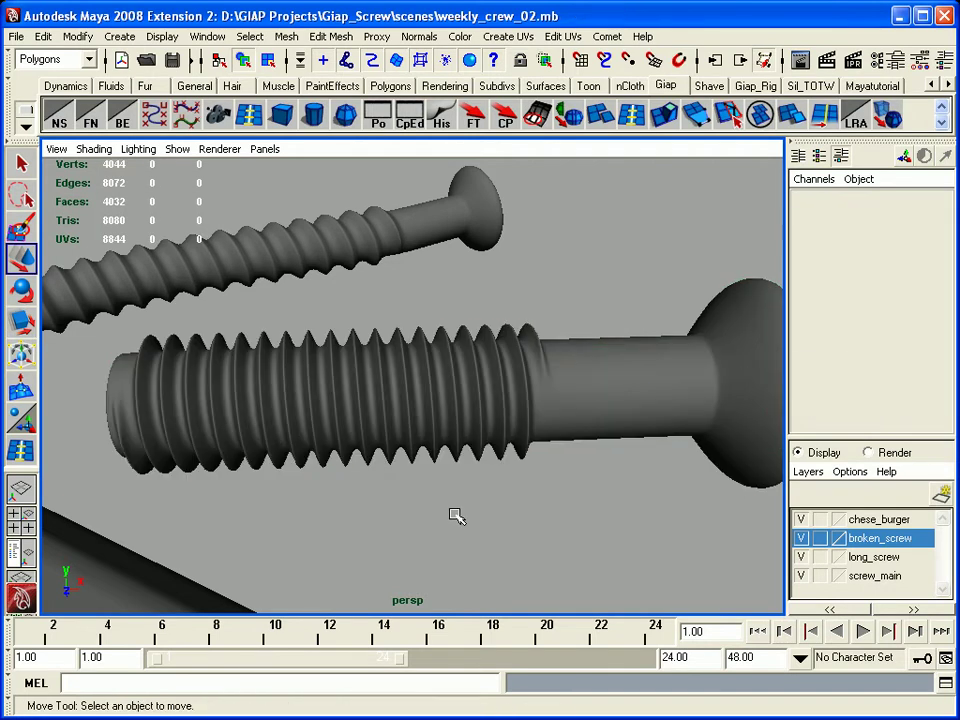
mouse_move(422, 493)
left_mouse_down("alt")
mouse_move(458, 495)
mouse_move(433, 495)
left_mouse_up("alt")
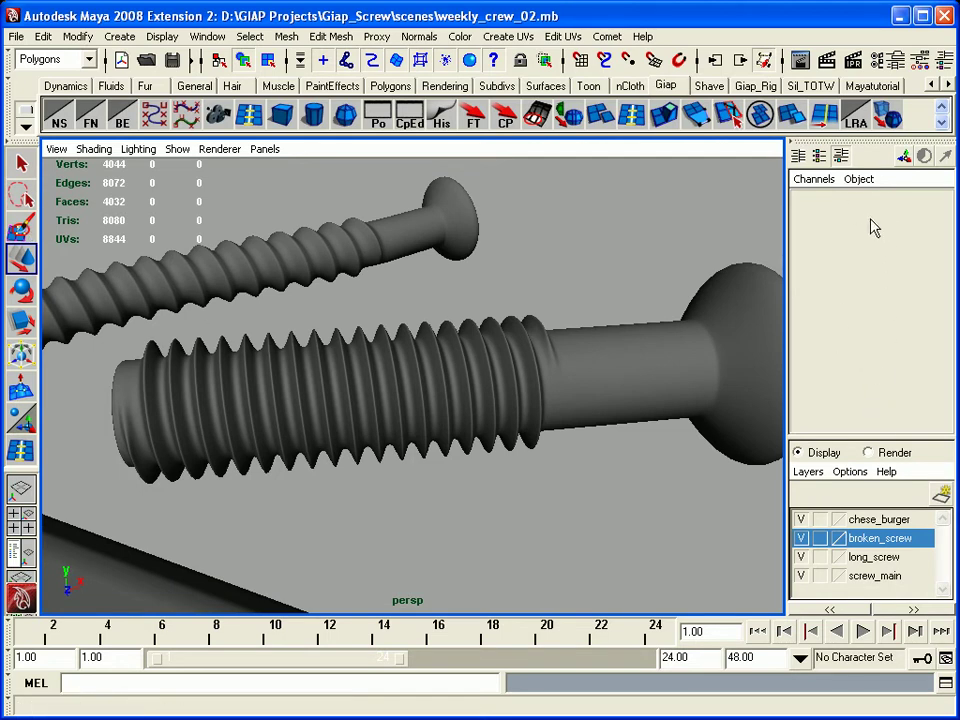
Select the crew_main1 screw and toggle the Channel Box off and on twice
left_click(472, 404)
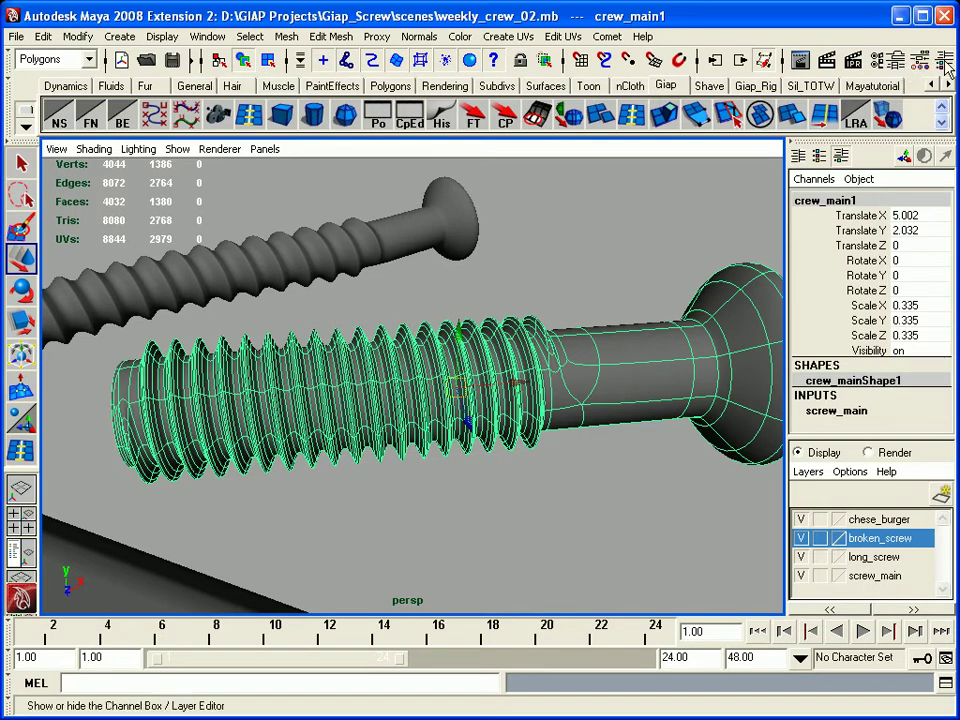
left_click(945, 62)
left_click(945, 62)
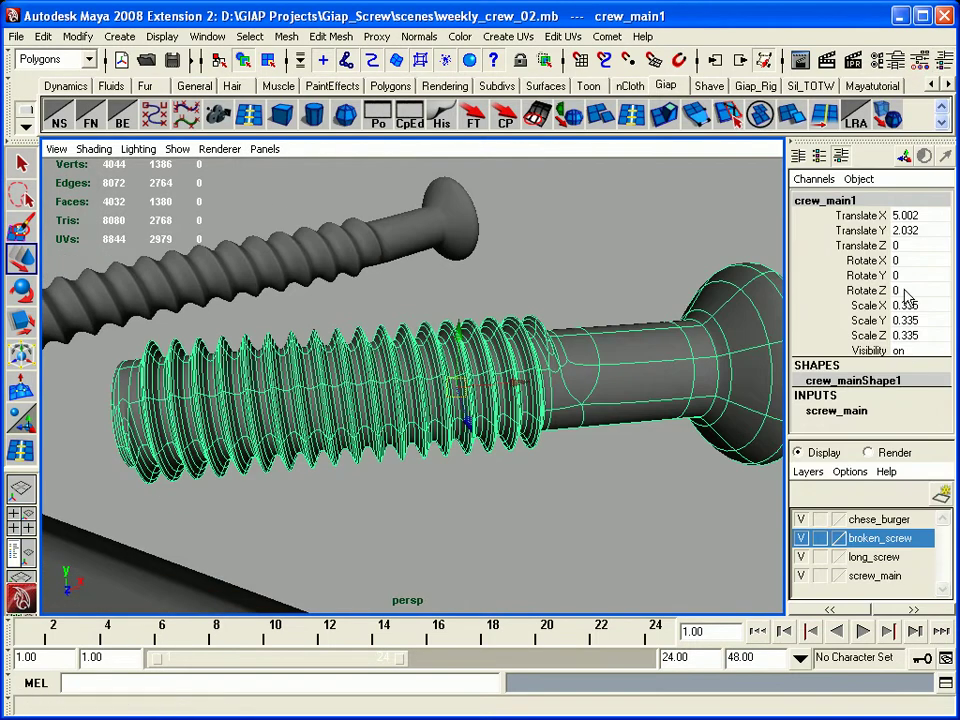
left_click(945, 61)
left_click(945, 61)
Clear the selection and tumble back until all screws and the hex nut show
left_click(668, 505)
mouse_move(581, 463)
left_mouse_down("alt")
mouse_move(475, 463)
mouse_move(386, 322)
left_mouse_up("alt")
mouse_move(604, 491)
right_mouse_down("alt")
mouse_move(516, 480)
mouse_move(581, 473)
right_mouse_up("alt")
left_click_drag(581, 473, 467, 469, "alt")
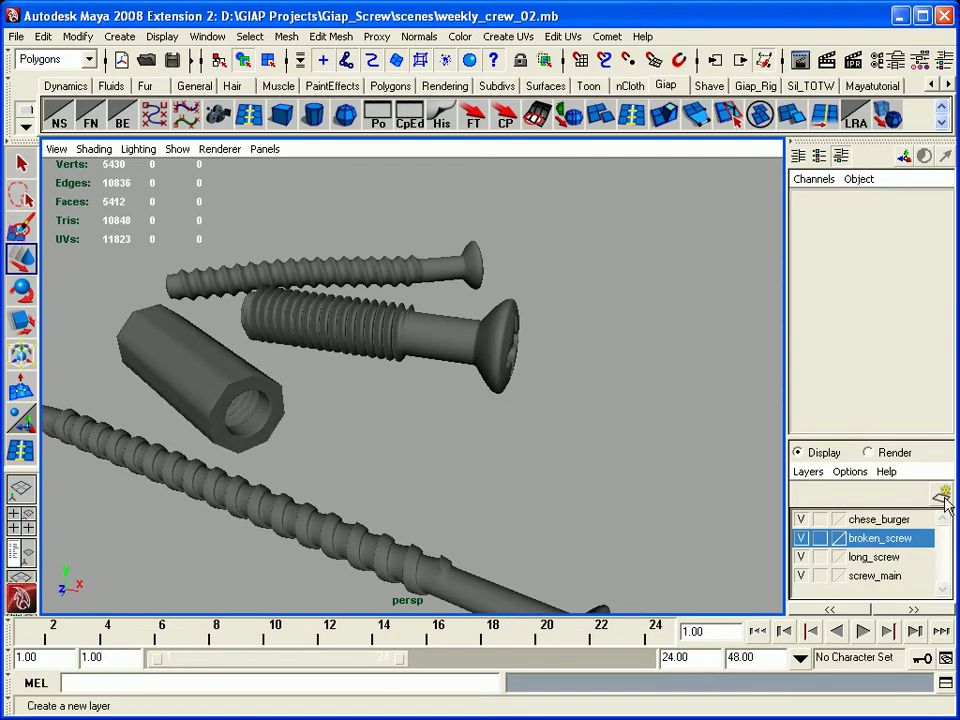
Create layer1 and cancel its Edit Layer dialog without changes
left_click(944, 497)
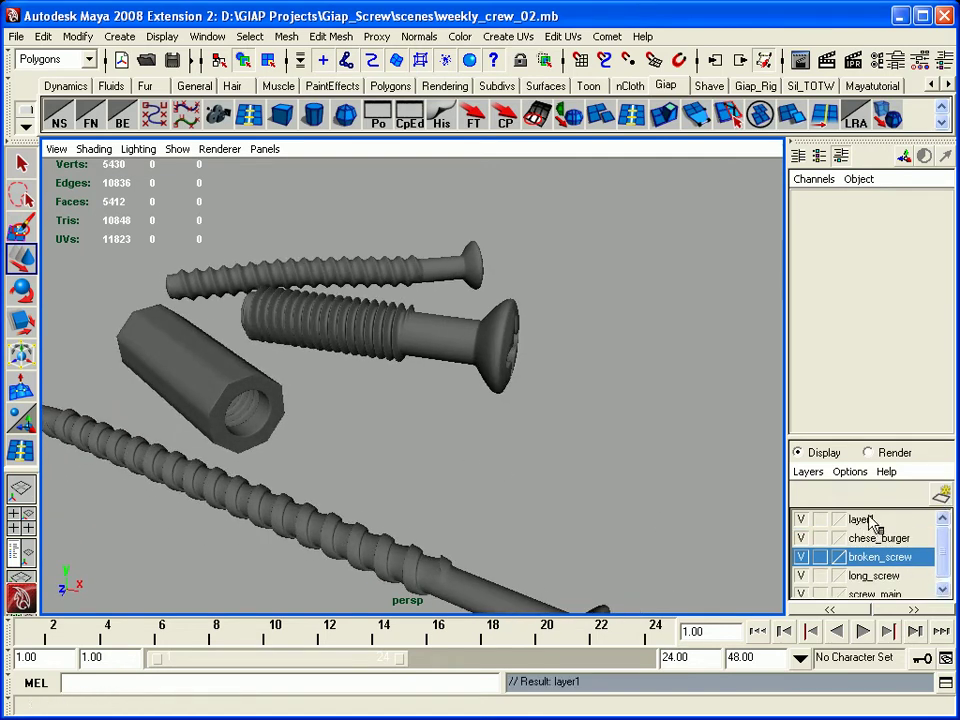
double_click(866, 520)
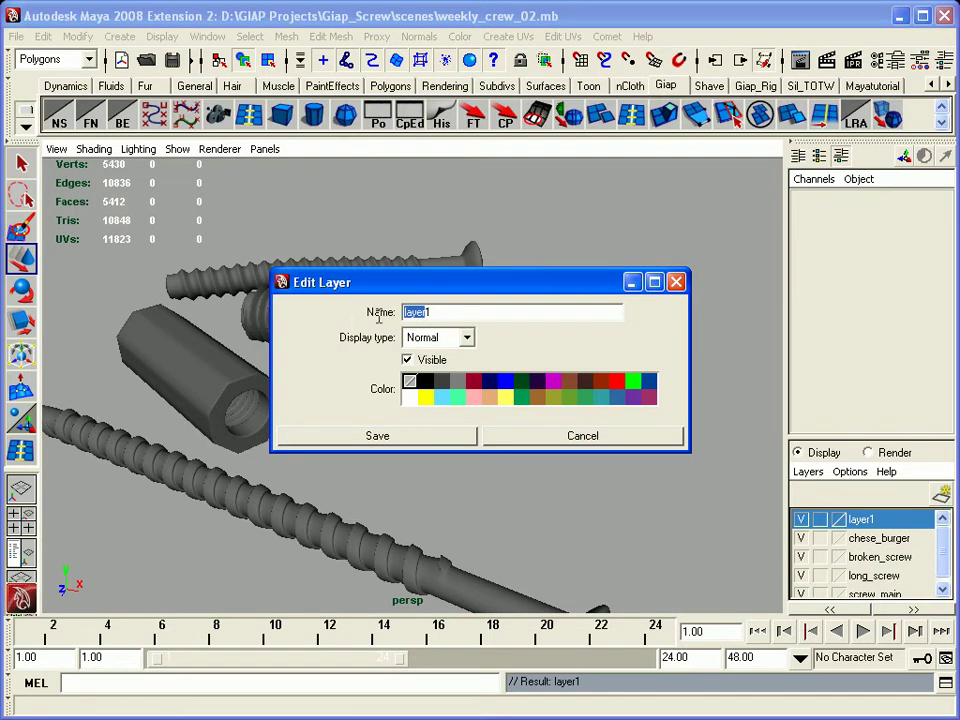
left_click(590, 444)
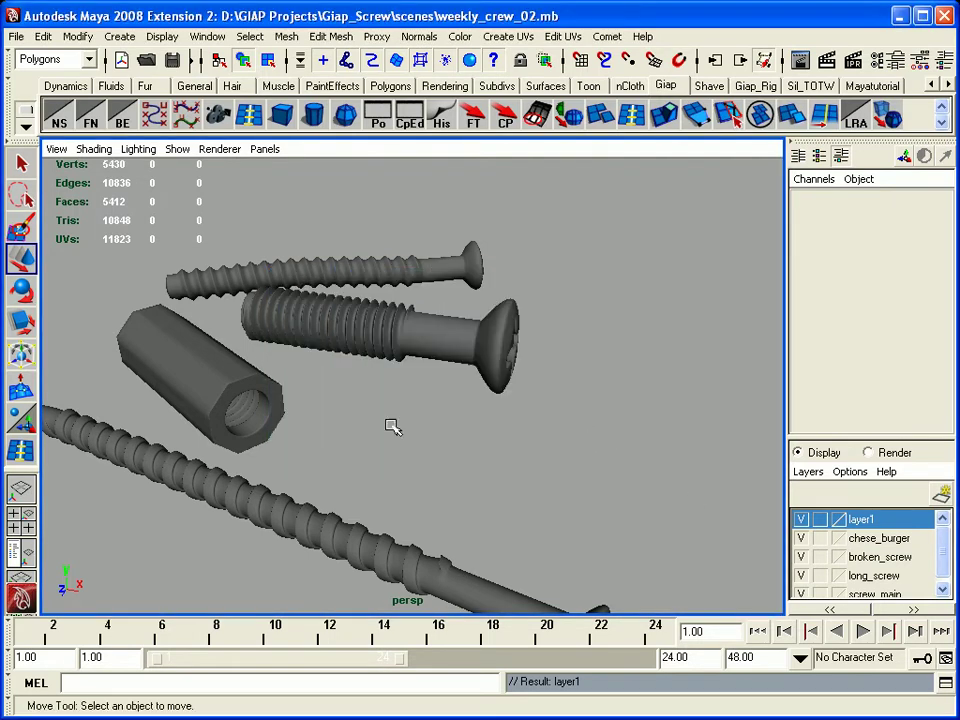
Tumble the view, click a few screws, then pick the screw_main layer
left_click_drag(392, 424, 387, 445, "alt")
mouse_move(387, 445)
right_mouse_down("alt")
mouse_move(414, 450)
mouse_move(274, 471)
right_mouse_up("alt")
left_click(274, 471)
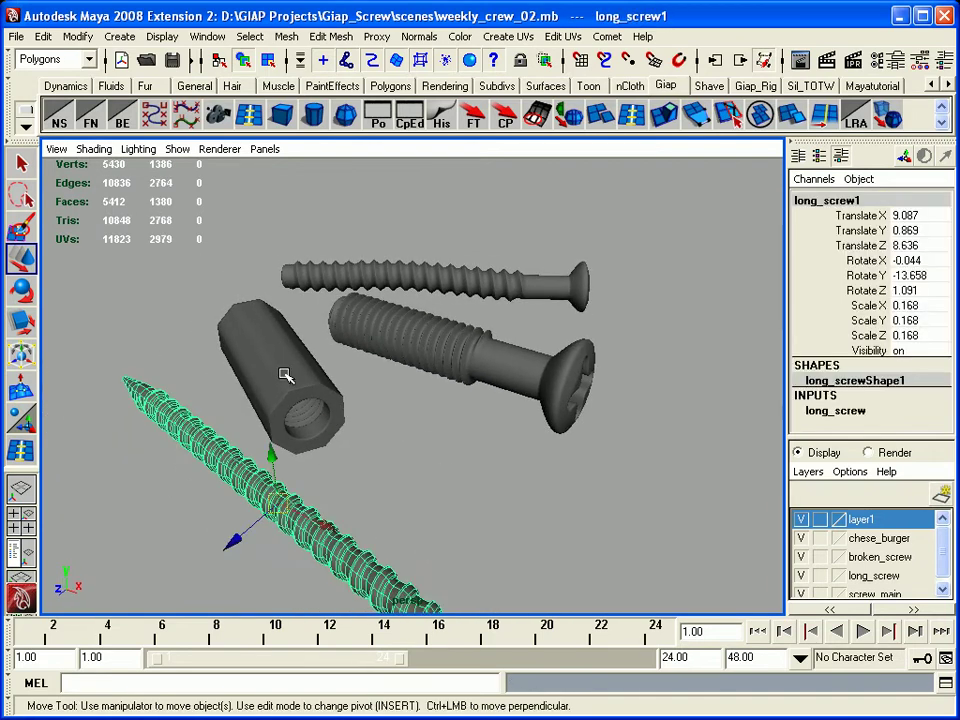
left_click(421, 335)
left_click(456, 452)
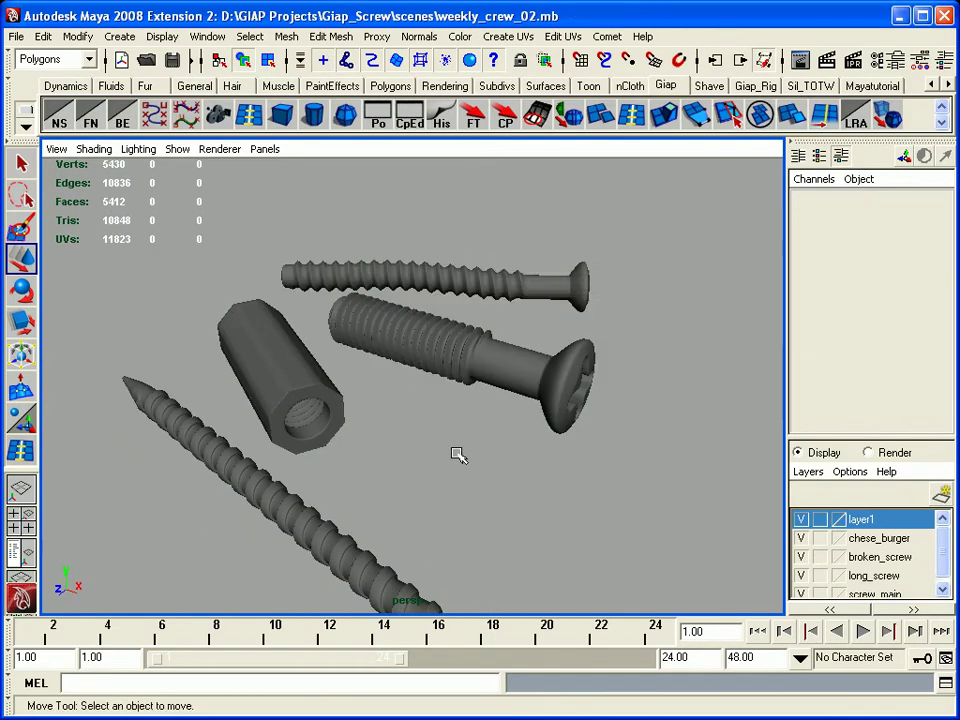
left_click_drag(456, 452, 493, 389, "alt")
left_click_drag(943, 543, 945, 553)
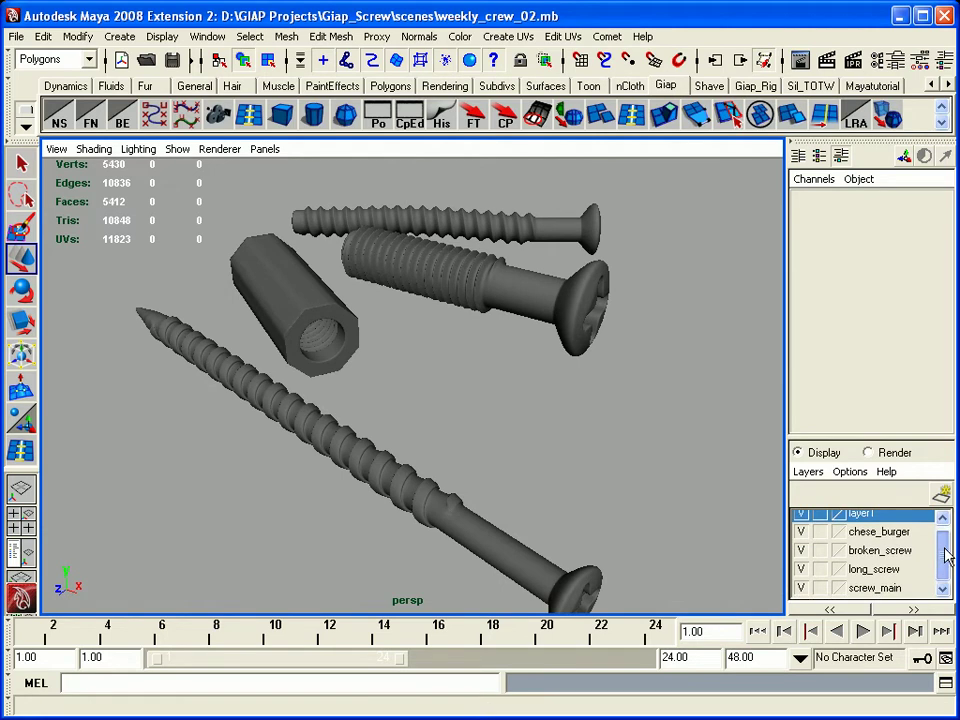
left_click(886, 590)
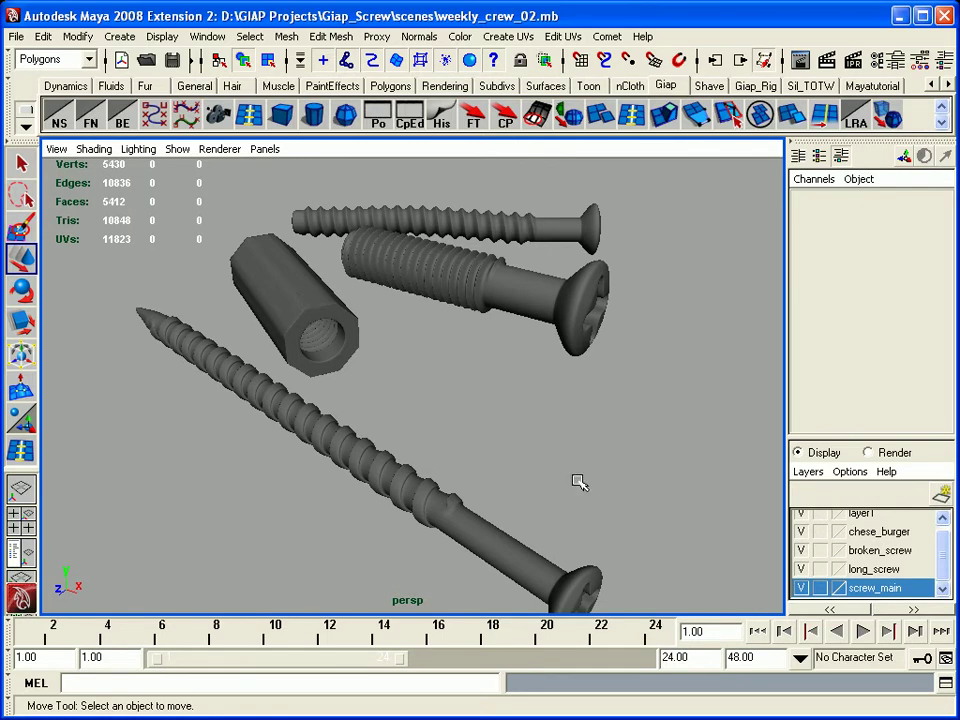
Hide screw_main, long_screw, broken_screw and chese_burger, then make broken_screw visible again
left_click(800, 588)
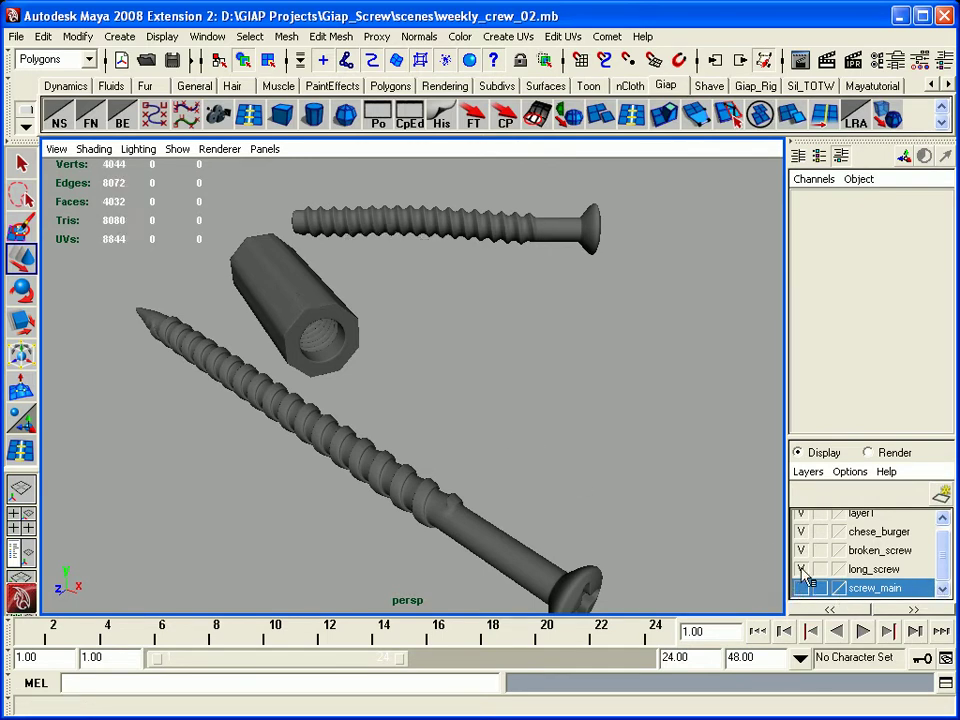
left_click(800, 569)
left_click(800, 550)
left_click(800, 531)
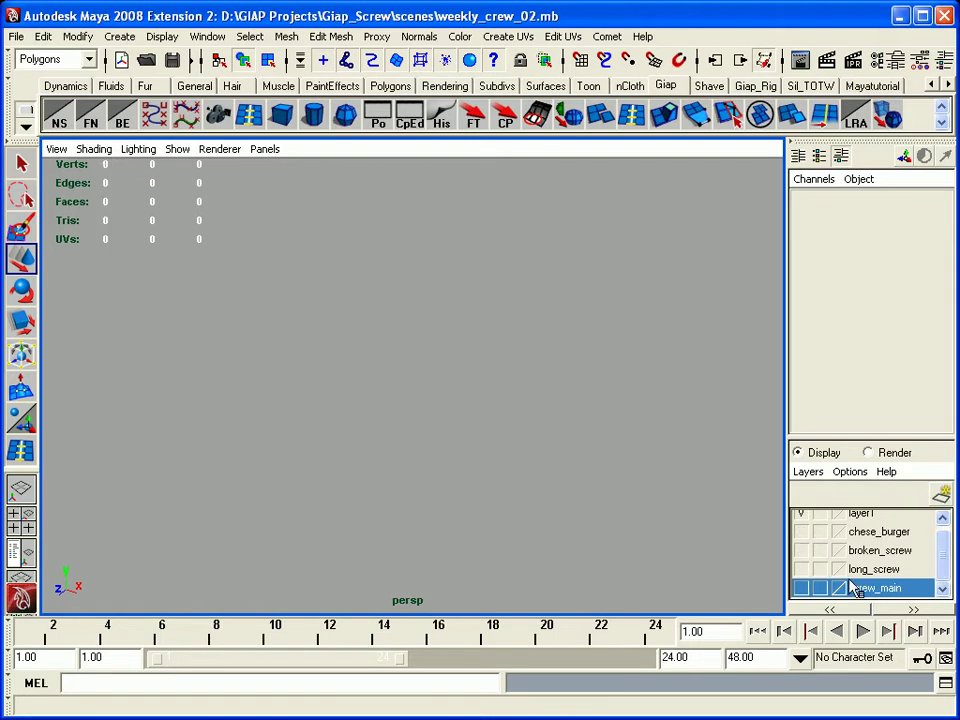
left_click(800, 550)
Orbit to the broken screw, select it and zoom in
mouse_move(671, 516)
left_mouse_down("alt")
mouse_move(525, 441)
mouse_move(399, 499)
left_mouse_up("alt")
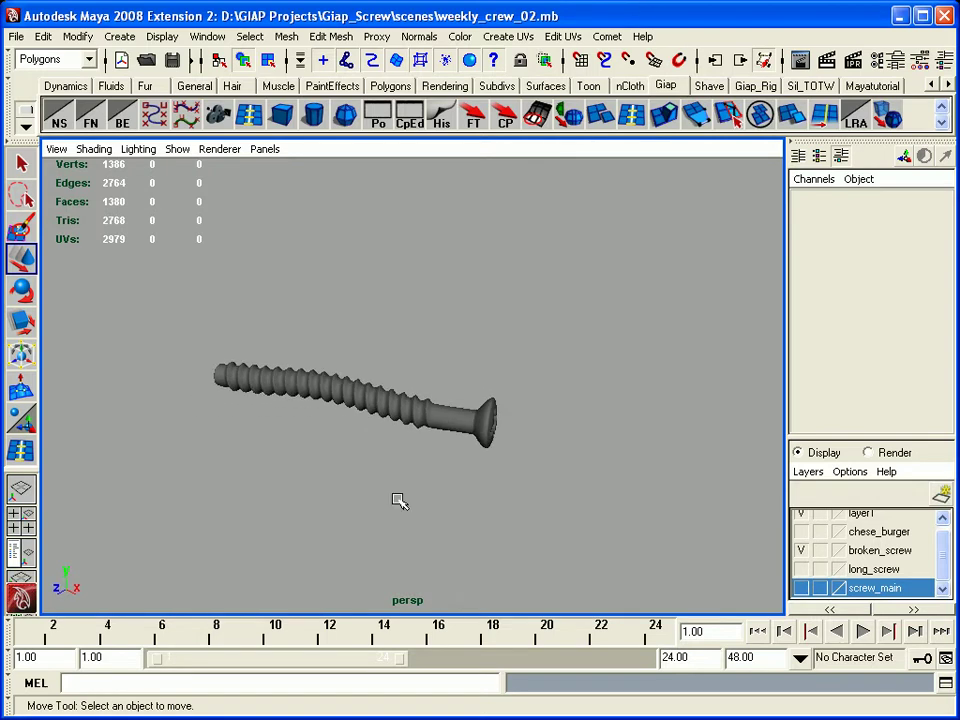
left_click(410, 410)
scroll(332, 411, "up", 2)
scroll(600, 431, "up", 3)
scroll(452, 463, "up", 2)
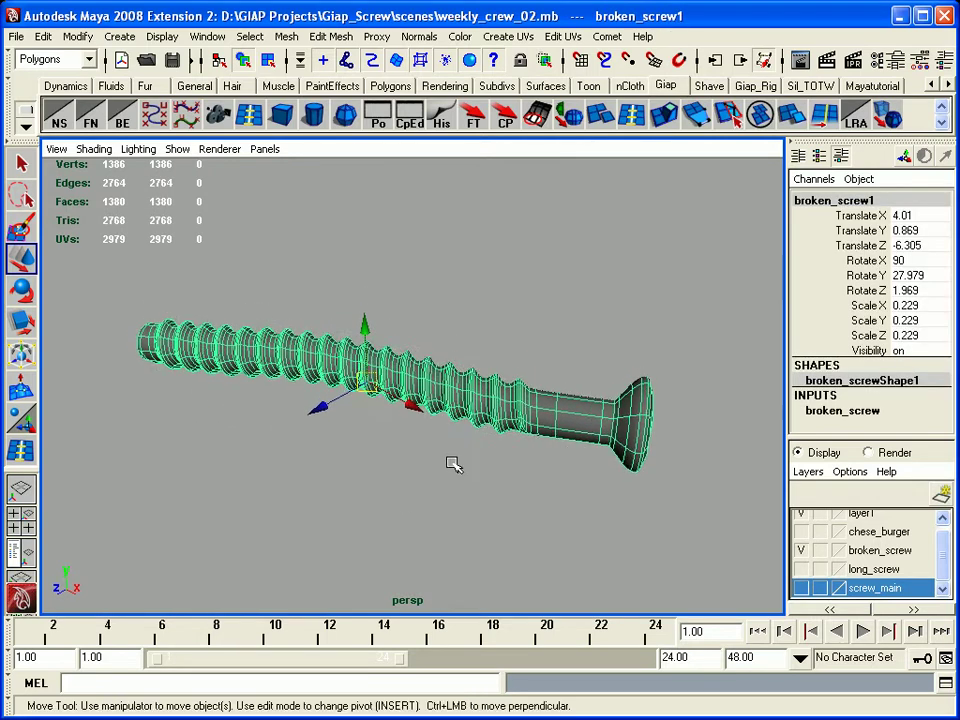
scroll(527, 480, "up", 2)
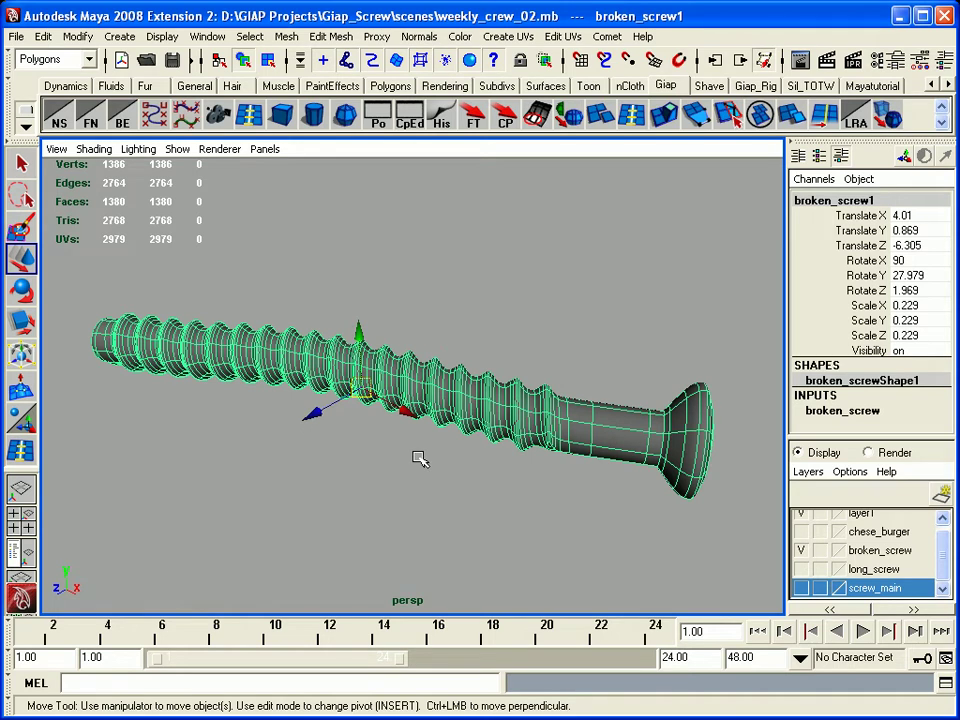
Pick layer1, toggle its visibility off and on, and reselect the broken screw
scroll(940, 570, "up", 1)
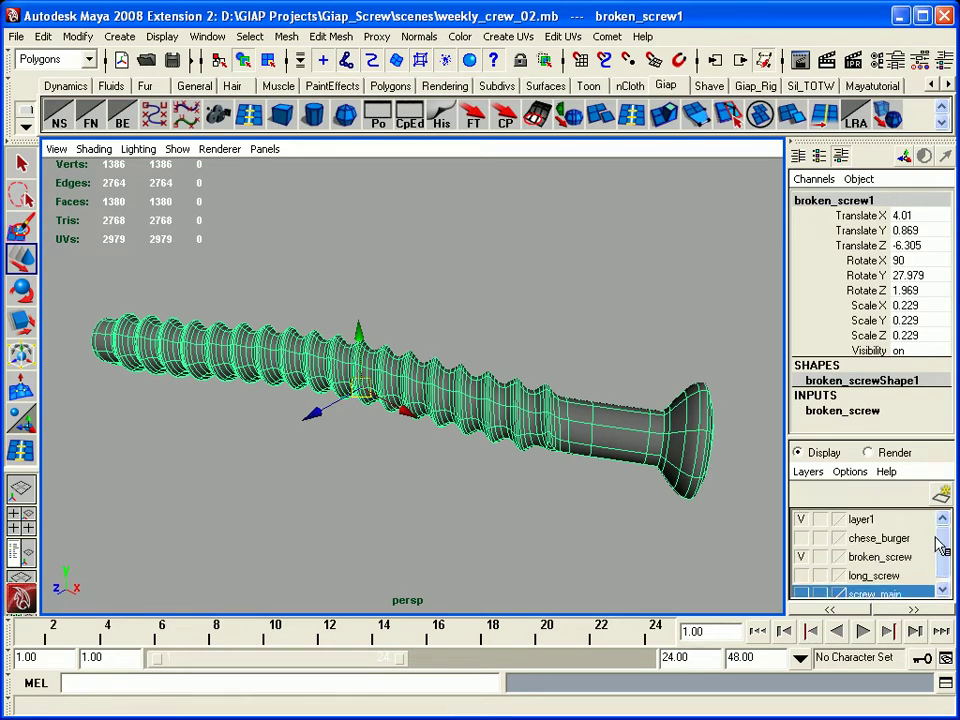
left_click(860, 519)
left_click(803, 519)
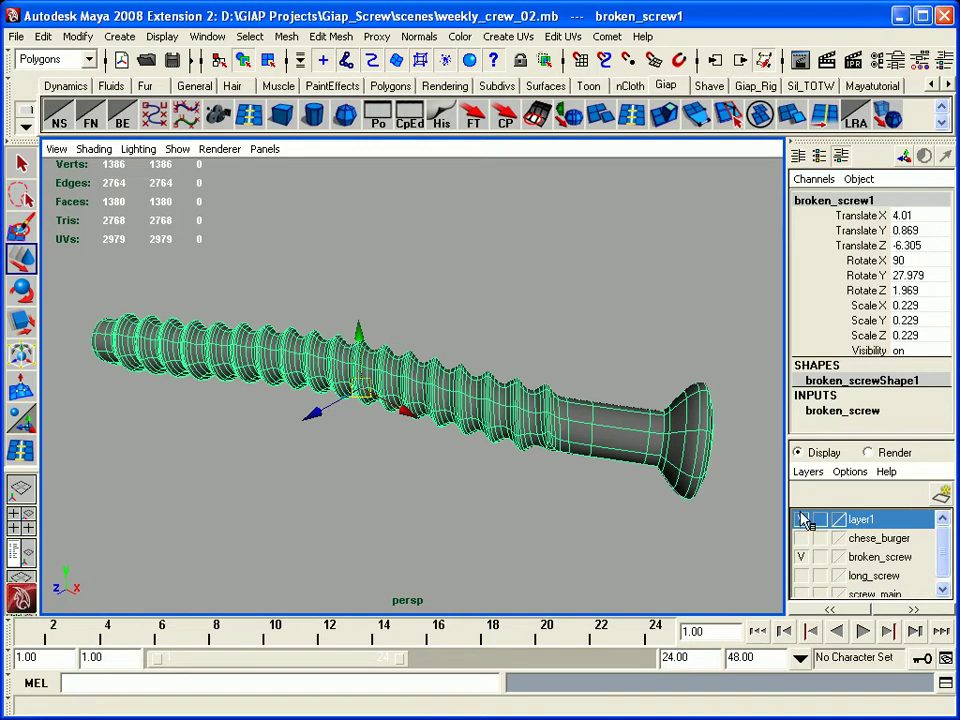
left_click(803, 520)
left_click(540, 490)
left_click(483, 415)
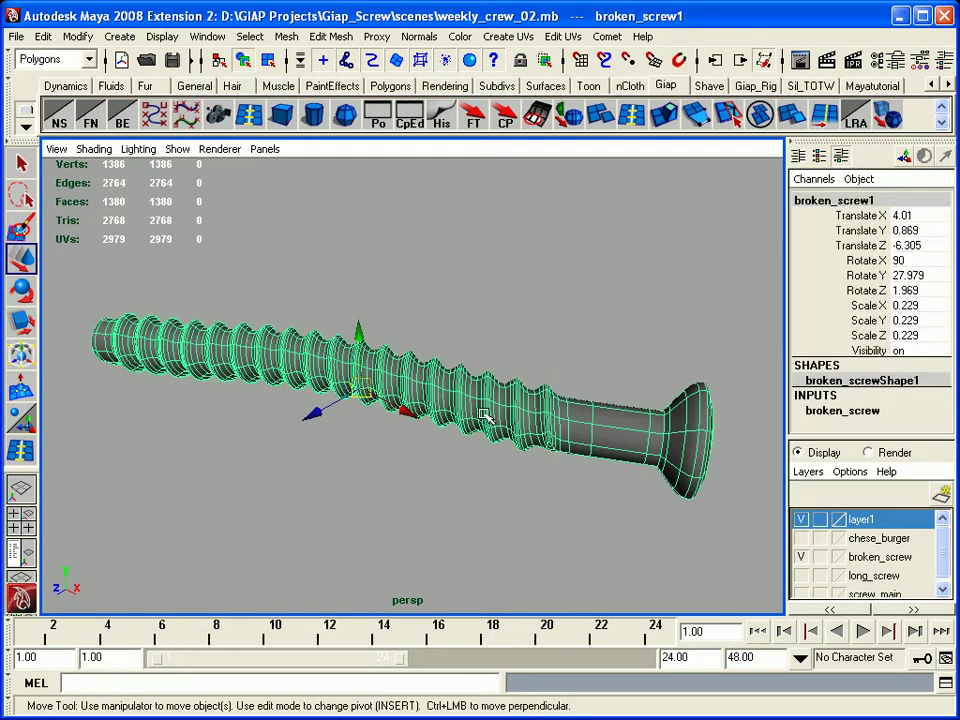
Add the broken screw to layer1 with Add Selected Objects and test layer1's visibility toggle
right_click(860, 527)
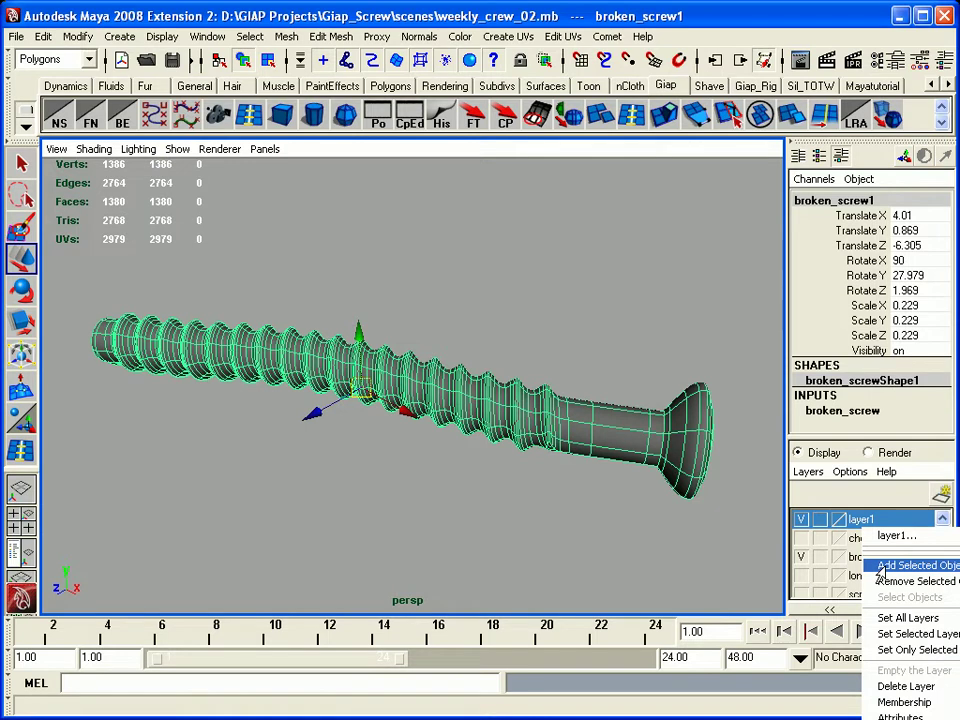
left_click(882, 567)
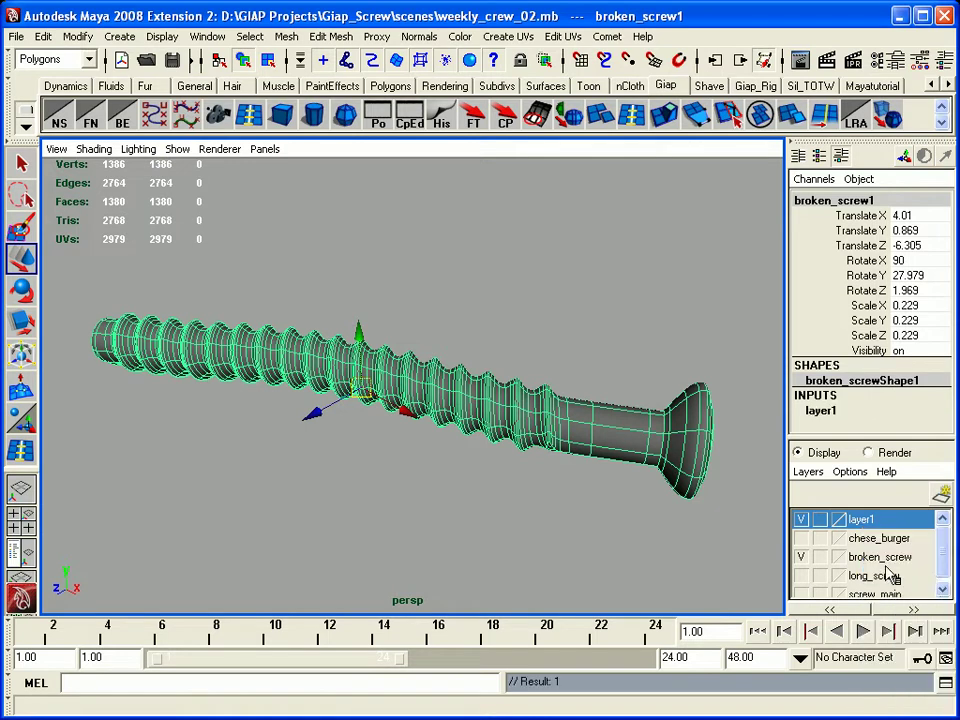
left_click(801, 520)
left_click(801, 520)
left_click(660, 489)
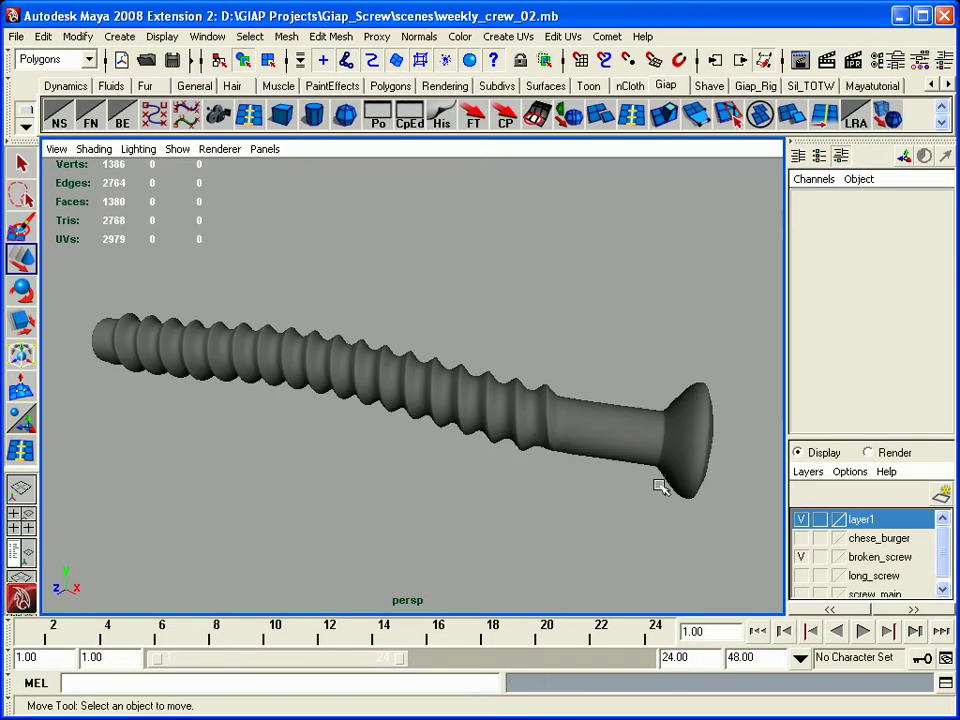
left_click(801, 520)
left_click(801, 520)
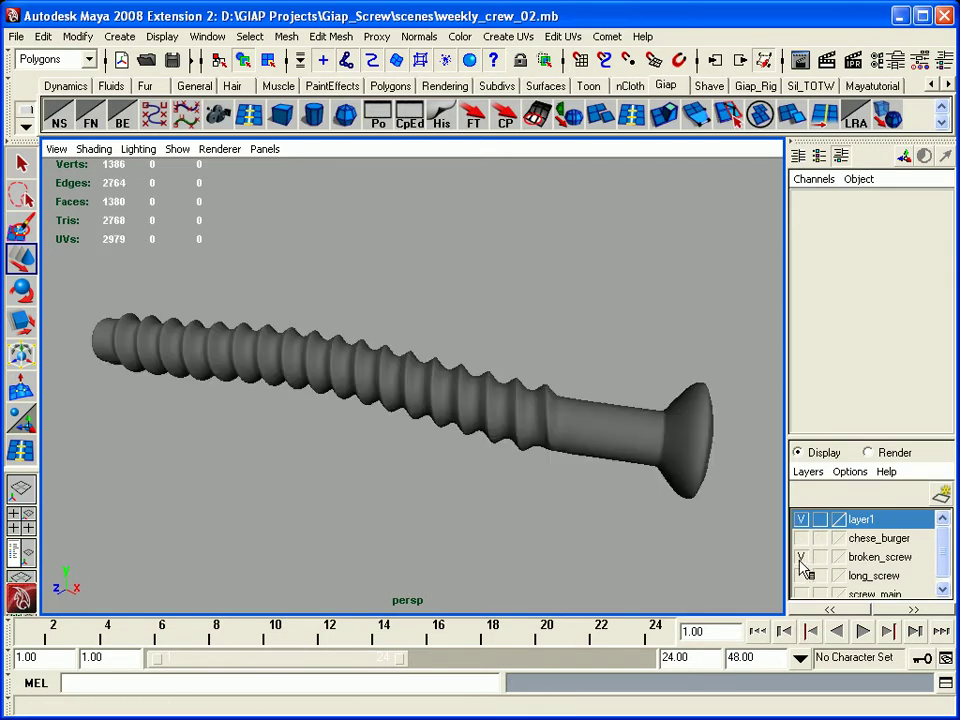
left_click(801, 557)
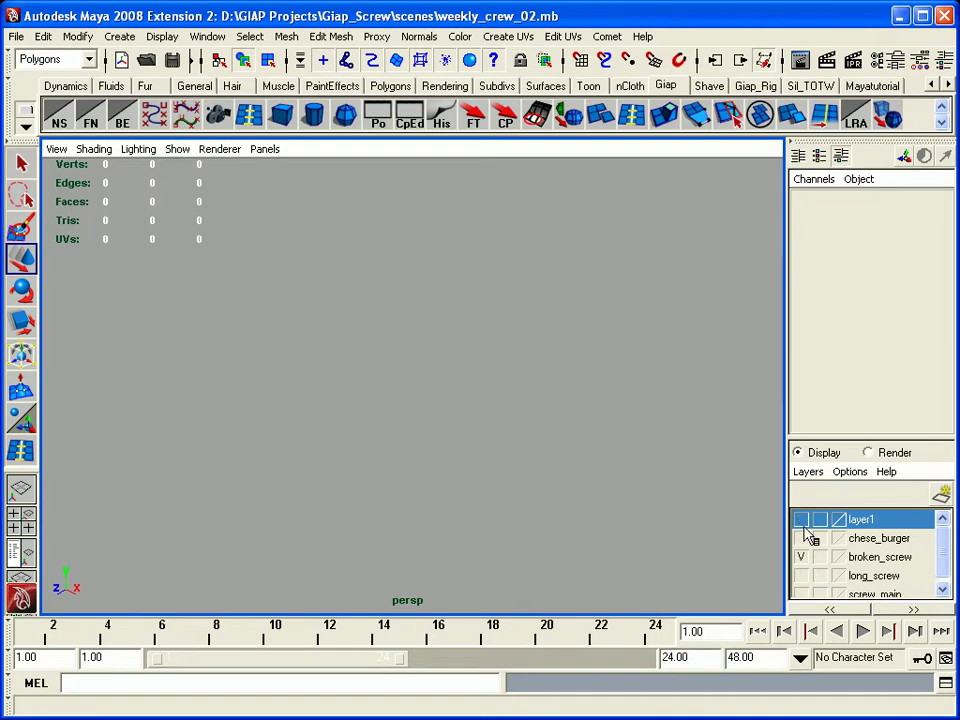
Toggle layer1, reselect the broken screw, then undo until all layers and screws reappear
left_click(801, 520)
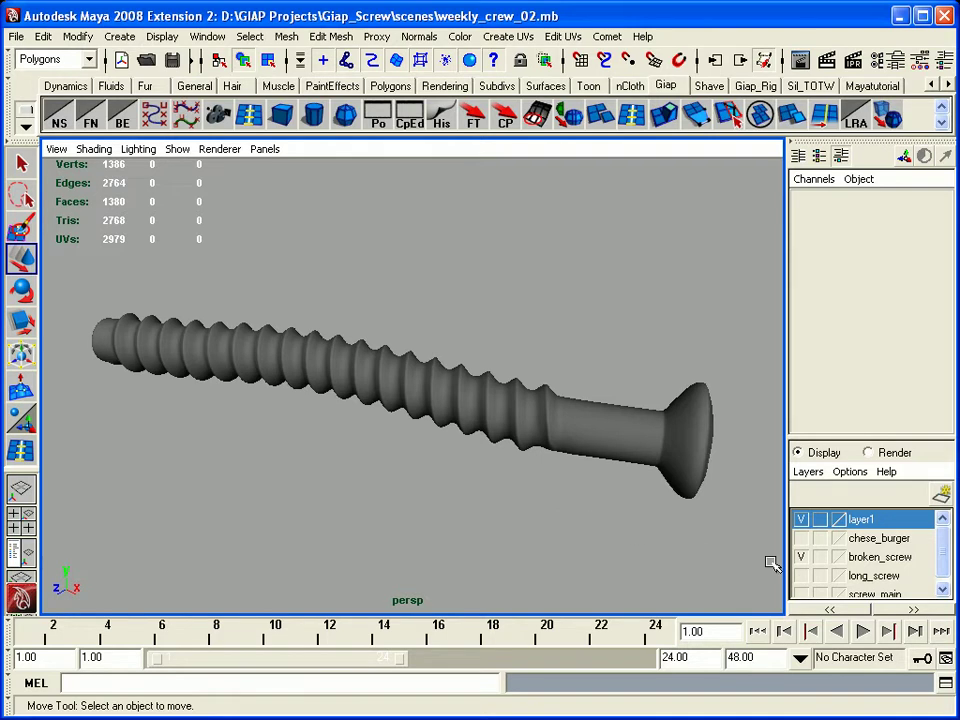
left_click(801, 520)
left_click(801, 520)
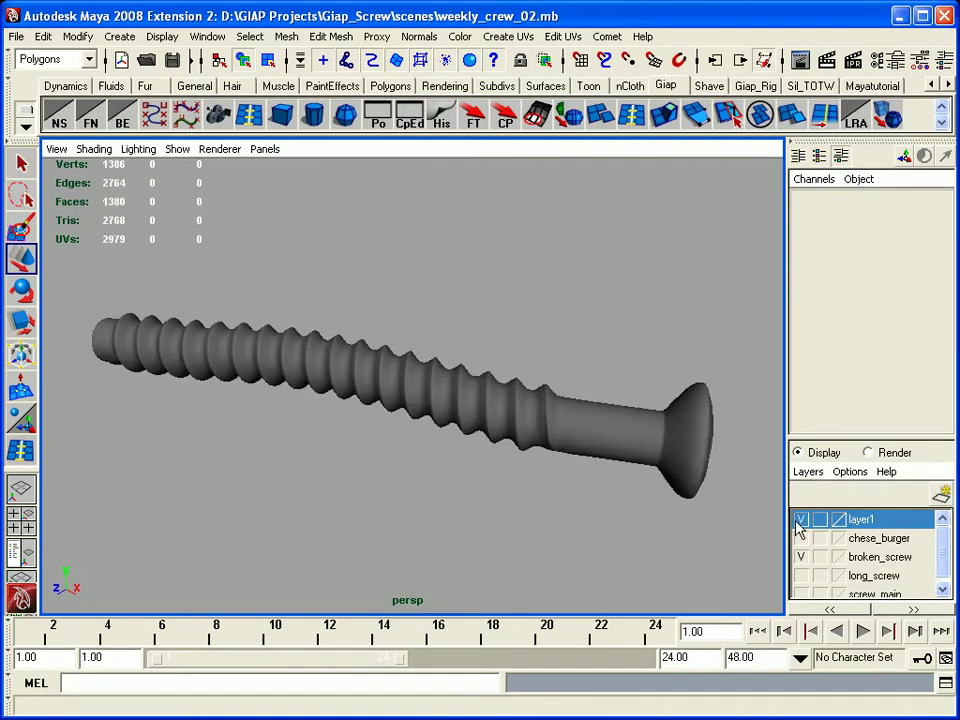
left_click(507, 425)
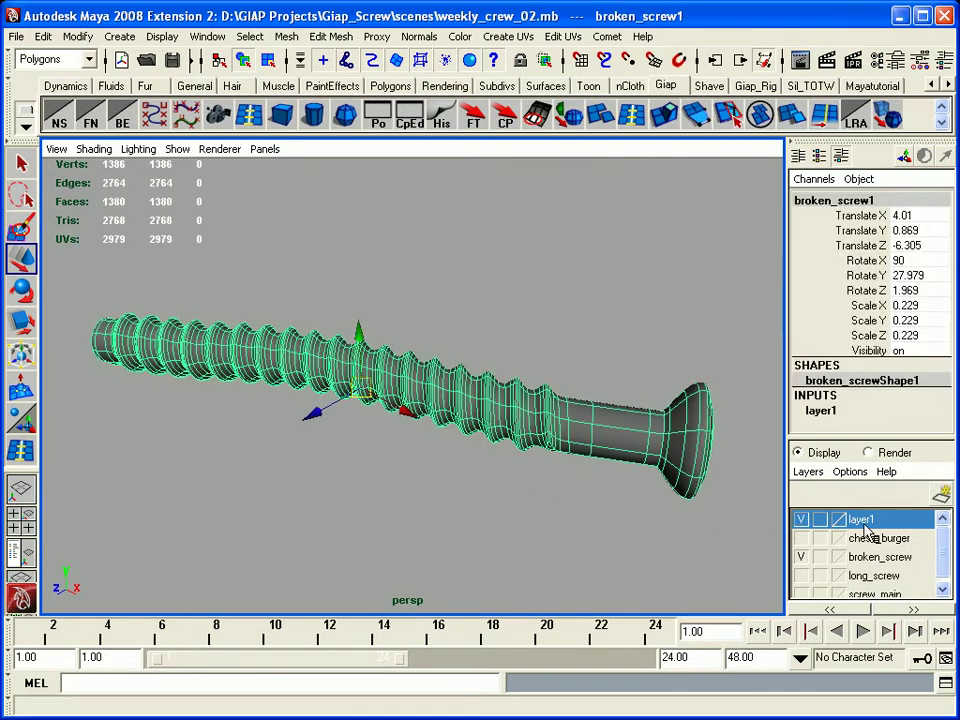
left_click(575, 514)
key("ctrl+z")
key("ctrl+z")
left_click(576, 513)
key("ctrl+z")
key("ctrl+z")
key("ctrl+z")
key("ctrl+z")
key("ctrl+z")
key("ctrl+z")
key("ctrl+z")
key("ctrl+z")
key("ctrl+z")
key("ctrl+z")
key("ctrl+z")
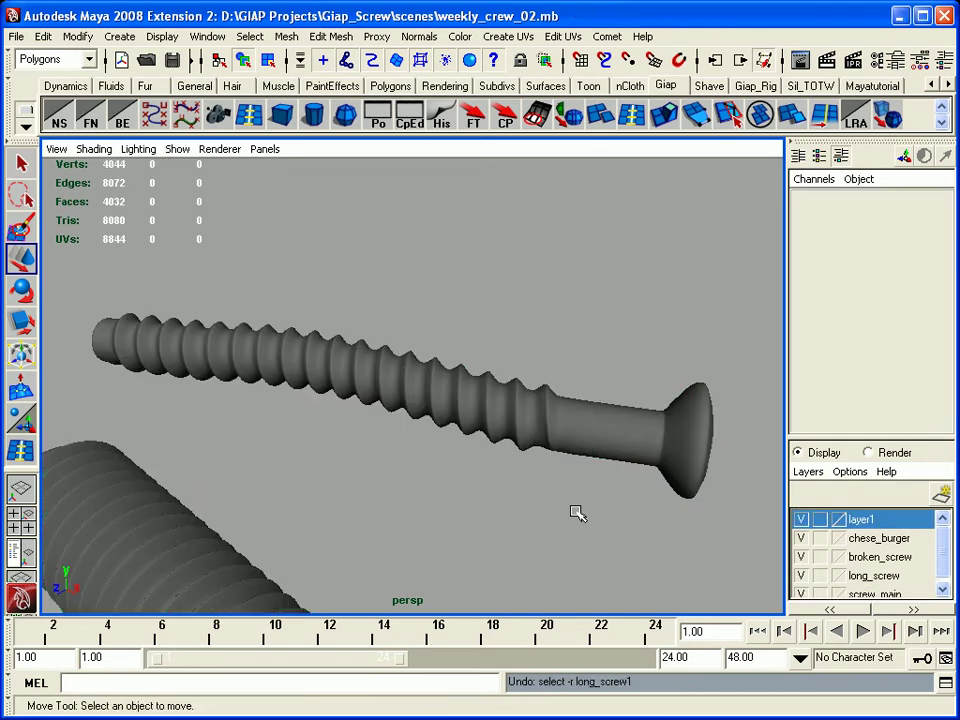
key("ctrl+z")
Select the broken screw and highlight its Translate X, Y and Z channels
left_click(578, 500)
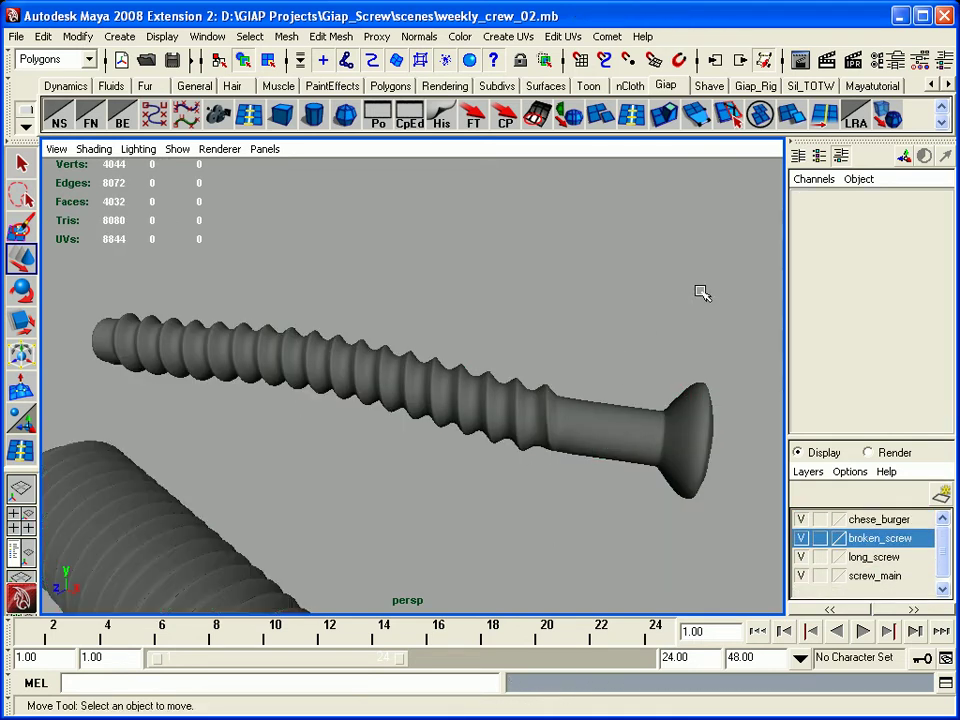
left_click(651, 443)
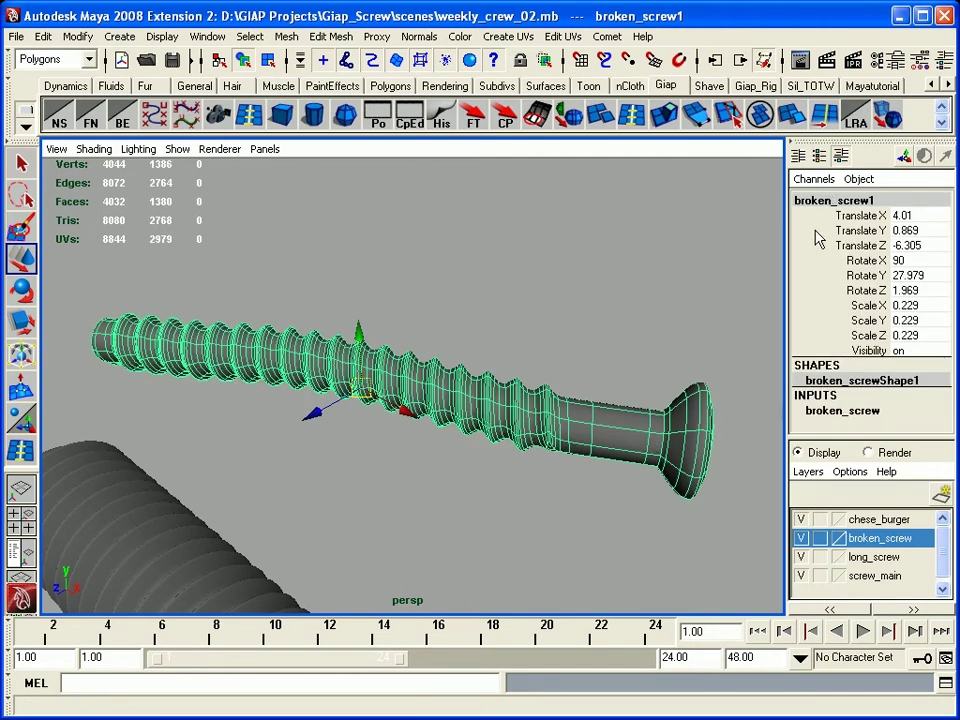
left_click(856, 216)
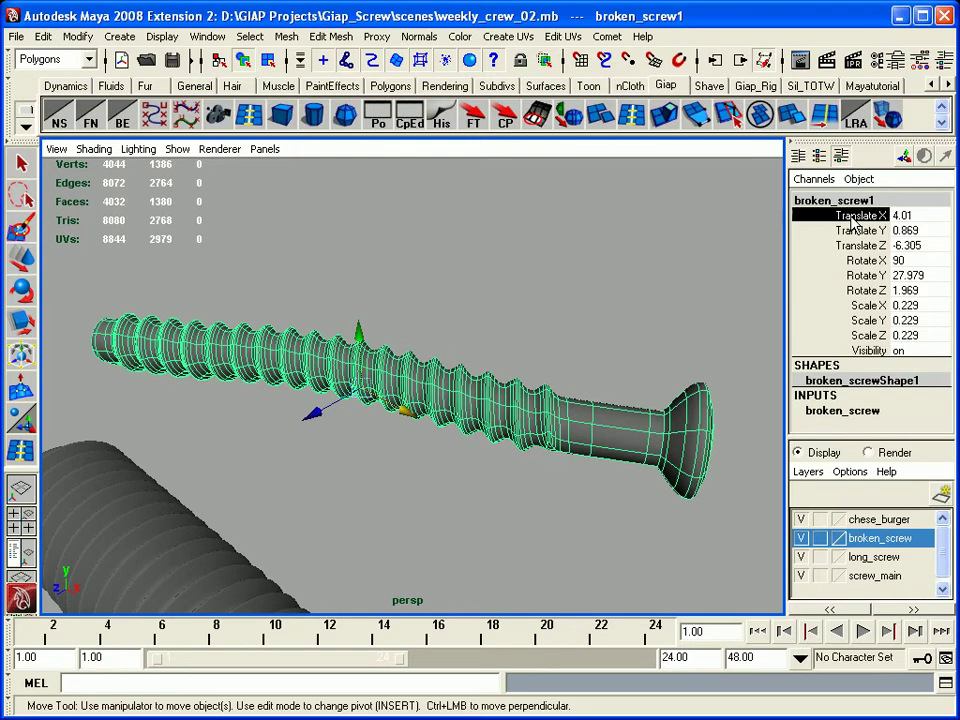
left_click(864, 248, "shift")
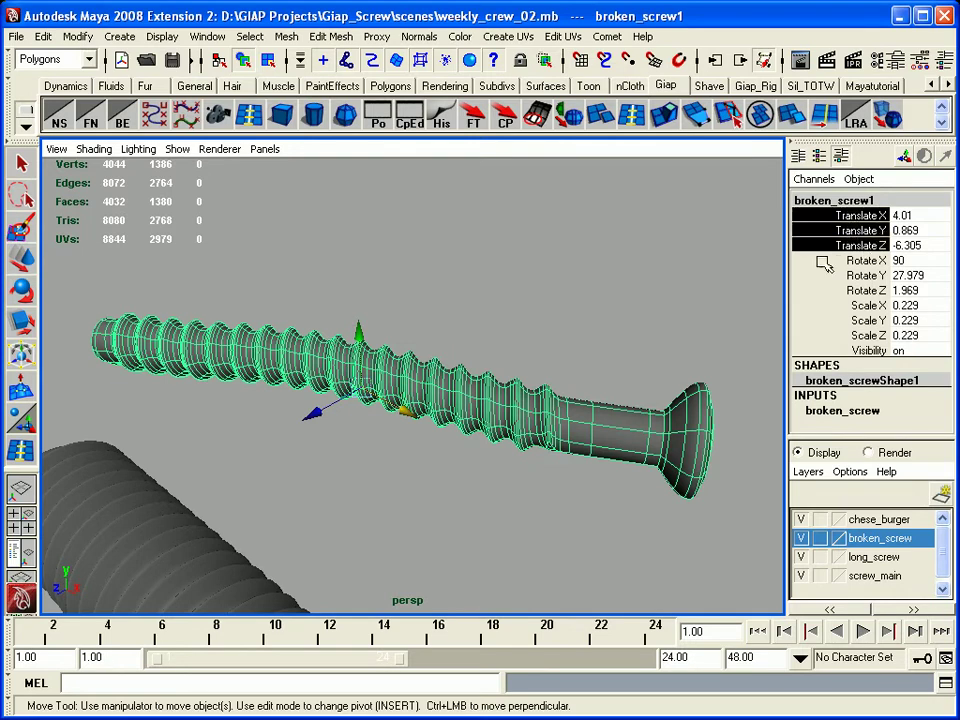
Move the broken screw to Translate X 4.344, Y 2.346, Z -7.084
mouse_move(405, 411)
left_mouse_down()
mouse_move(443, 422)
mouse_move(433, 425)
left_mouse_up()
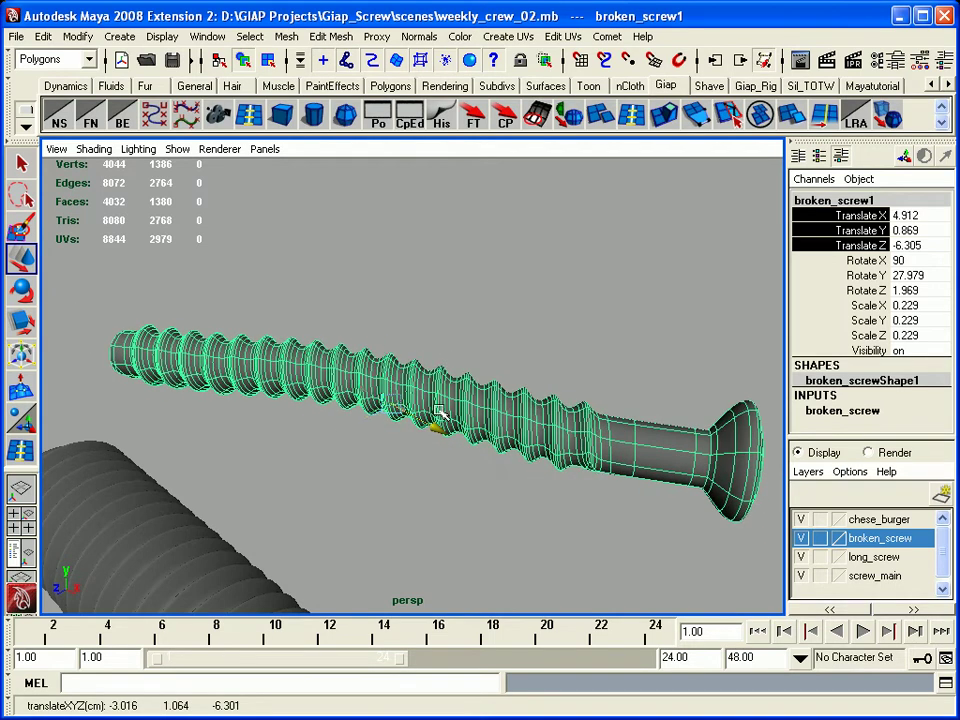
left_click(468, 293)
left_click(392, 358)
left_click_drag(390, 352, 392, 290)
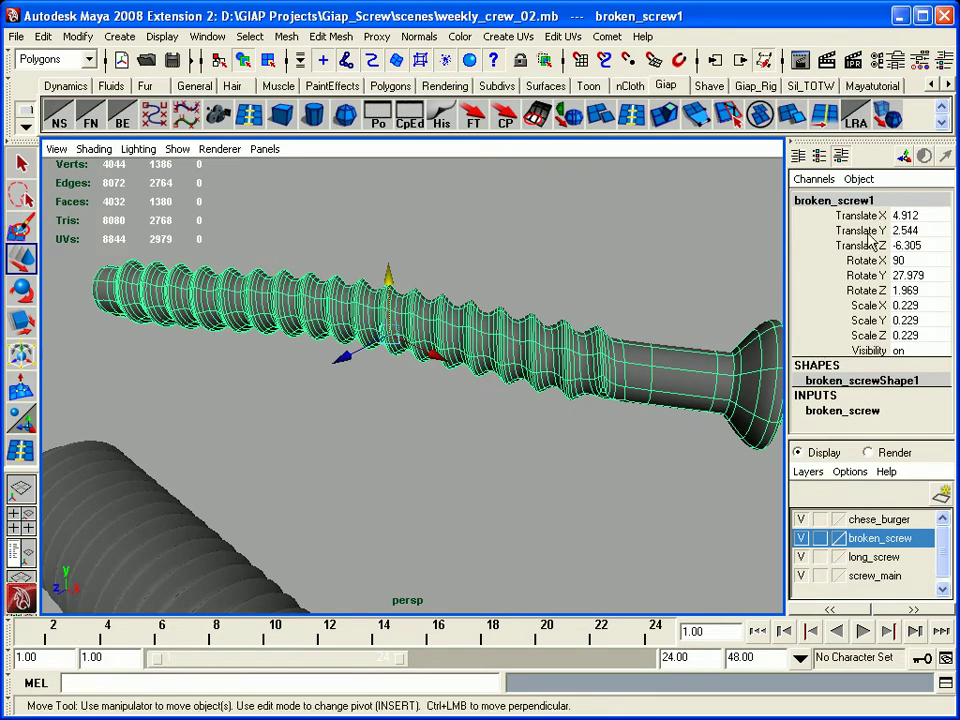
left_click_drag(387, 275, 395, 296)
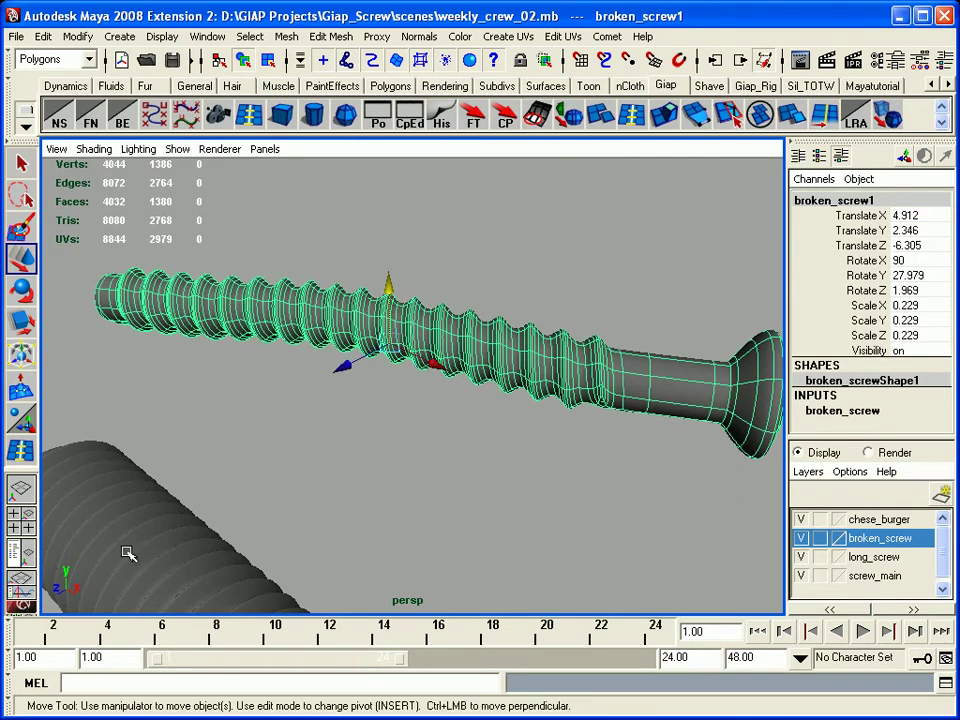
left_click_drag(458, 353, 415, 366)
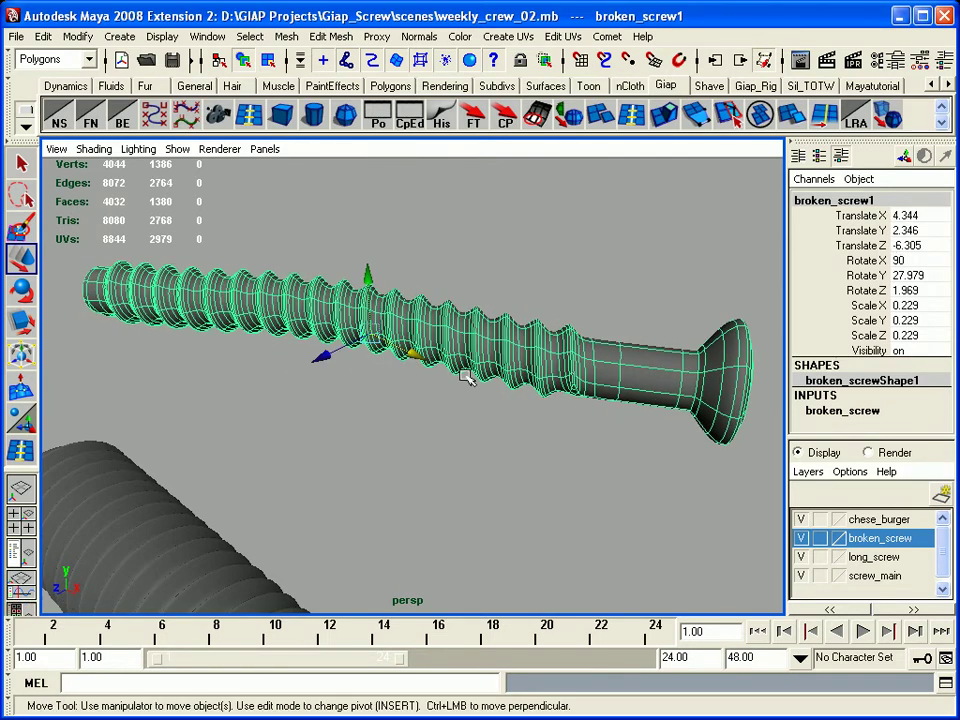
left_click_drag(322, 358, 360, 336)
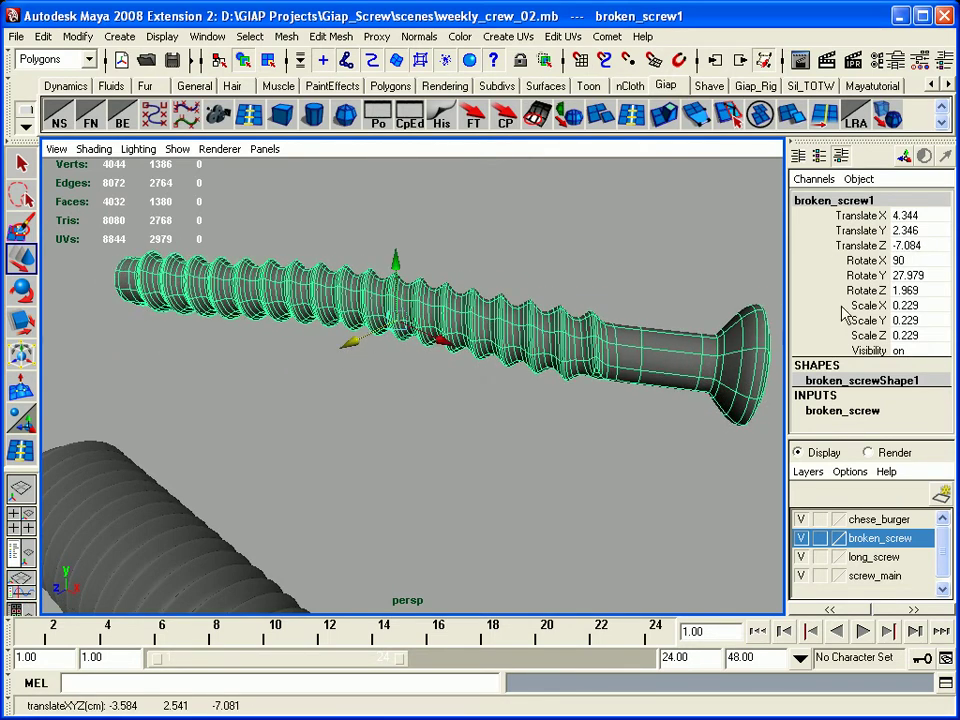
Reselect the translate channels, then switch from Move to Rotate mode
left_click_drag(885, 218, 875, 248)
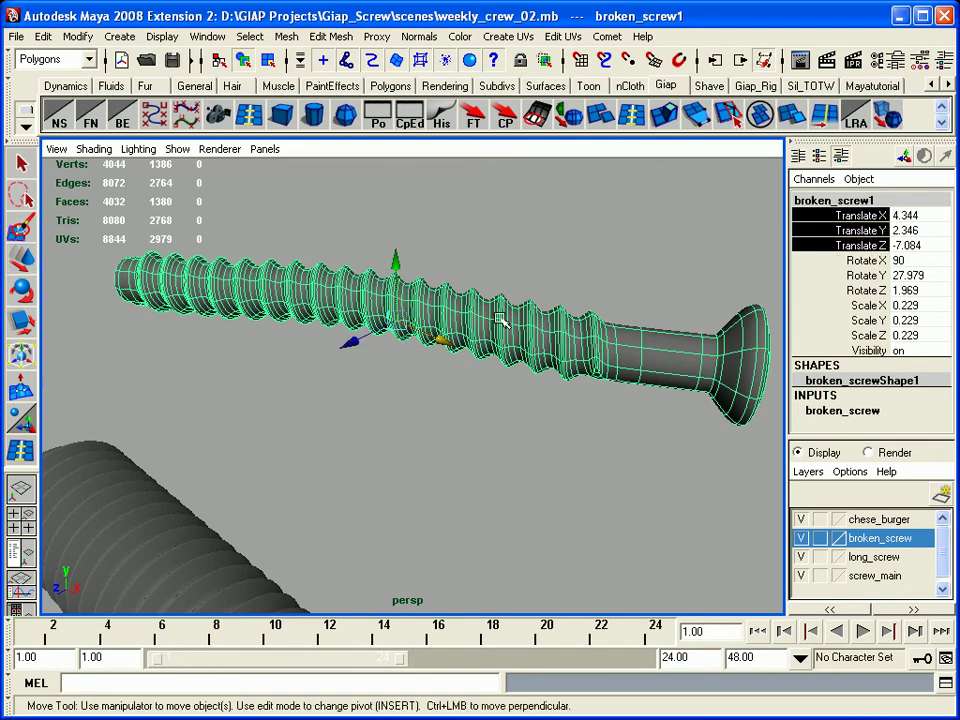
key("w")
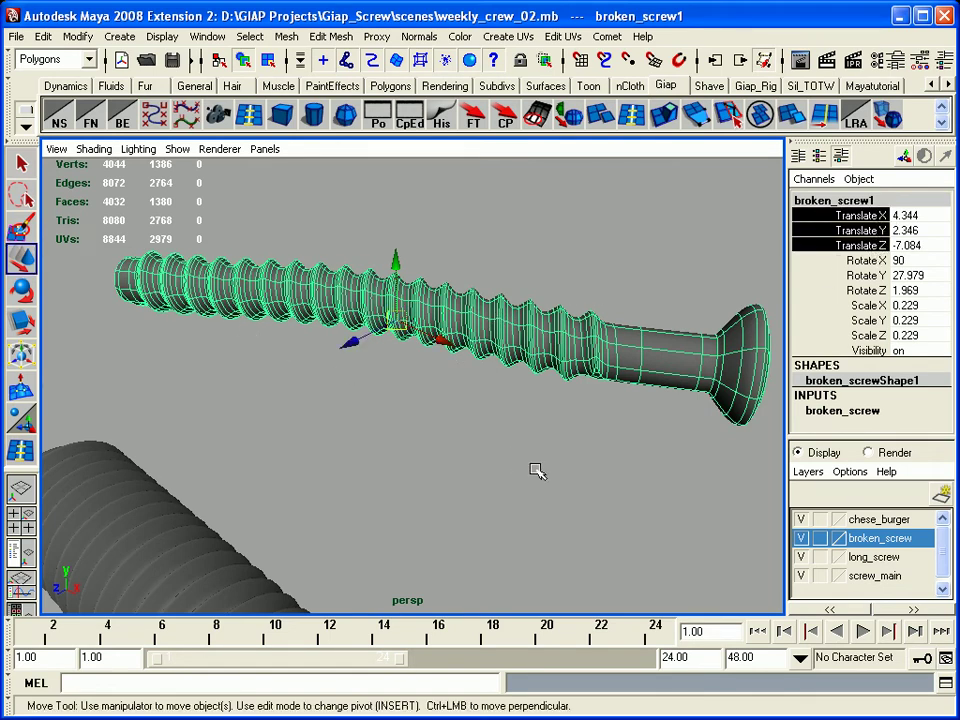
key("e")
left_click(866, 260)
Select the rotate channels, try a free rotation of the screw, and undo it
left_click(873, 290, "shift")
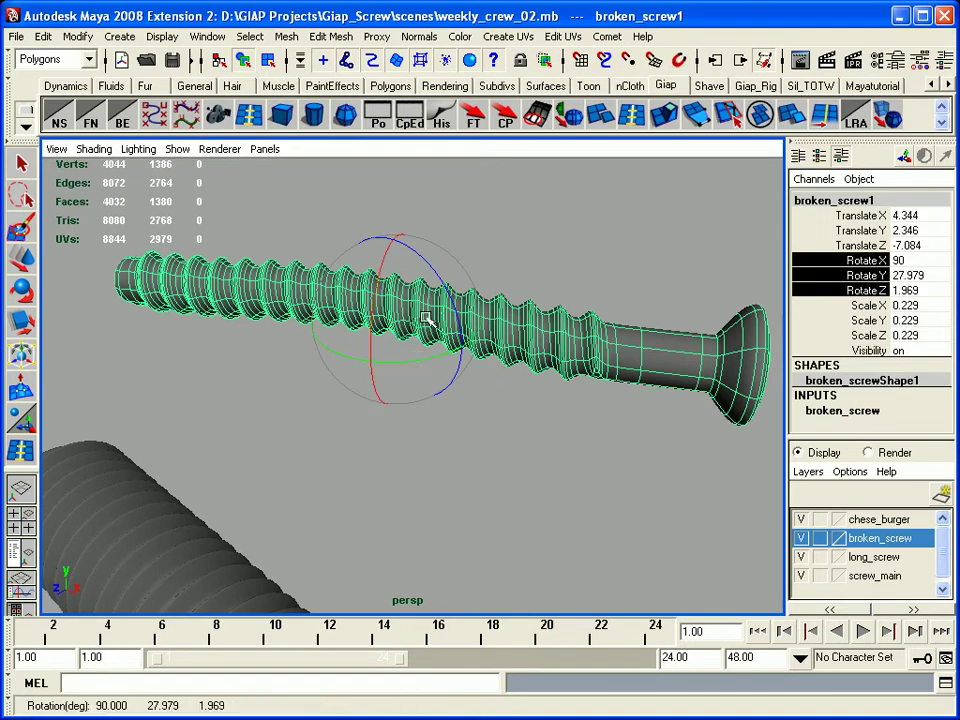
key("w")
left_click(499, 506)
left_click(392, 300)
key("e")
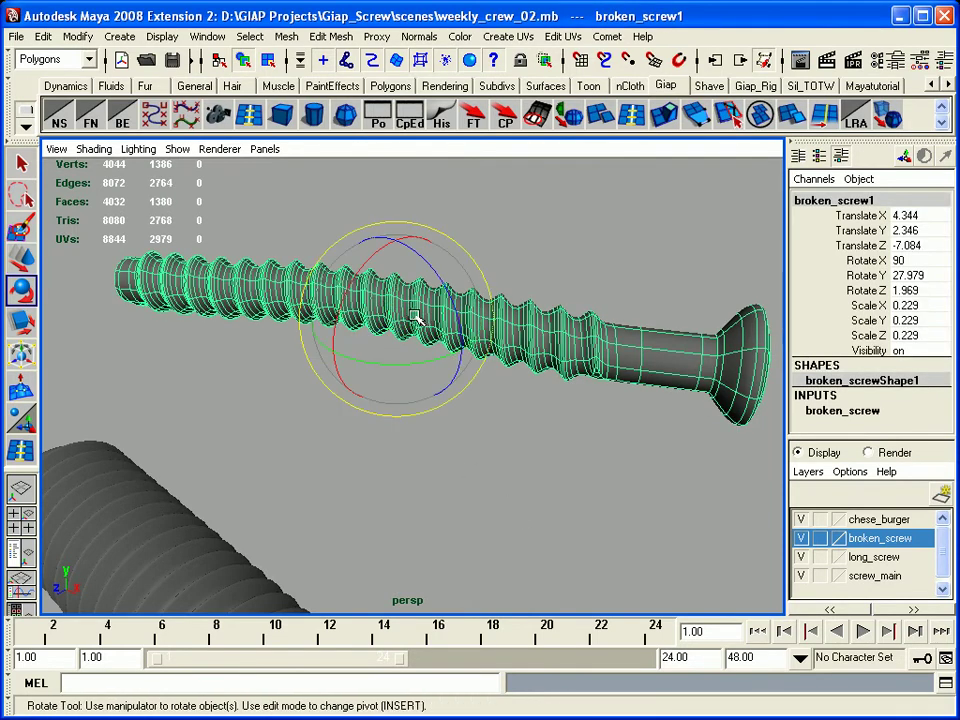
left_click_drag(415, 317, 390, 310)
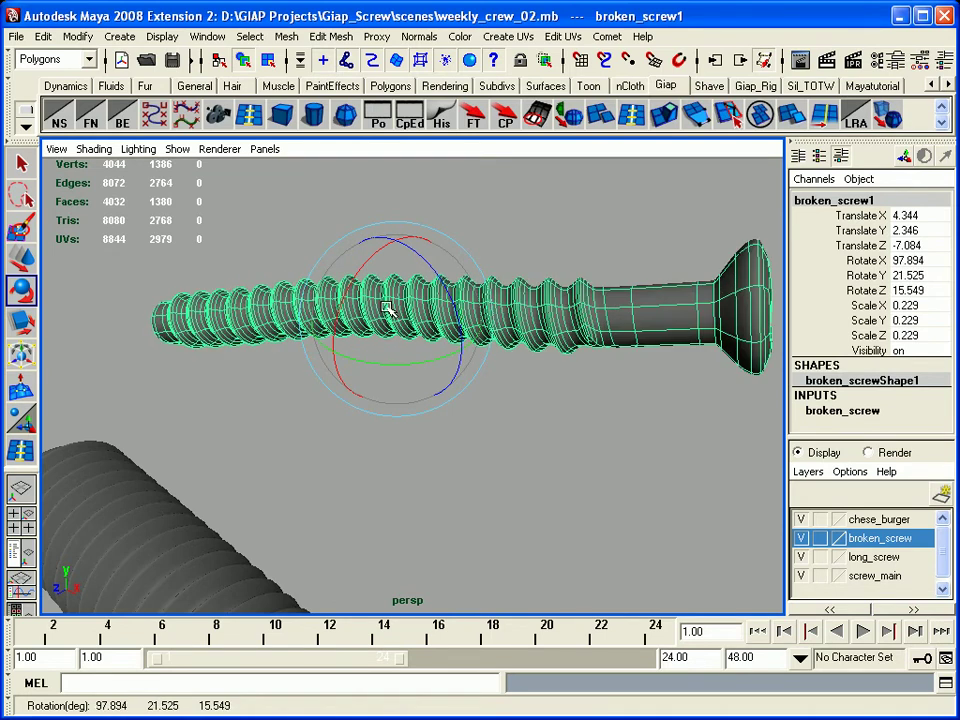
key("ctrl+z")
Shrink the broken screw uniformly from 0.229 to 0.225 on all axes
left_click(608, 439)
left_click(583, 322)
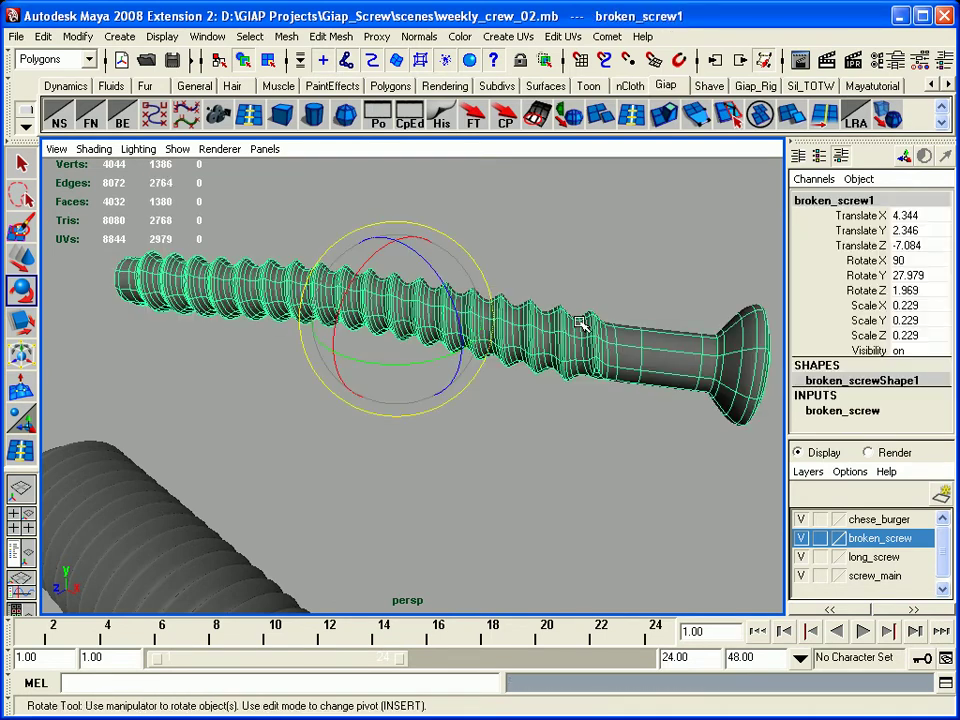
key("r")
left_click_drag(868, 305, 875, 340)
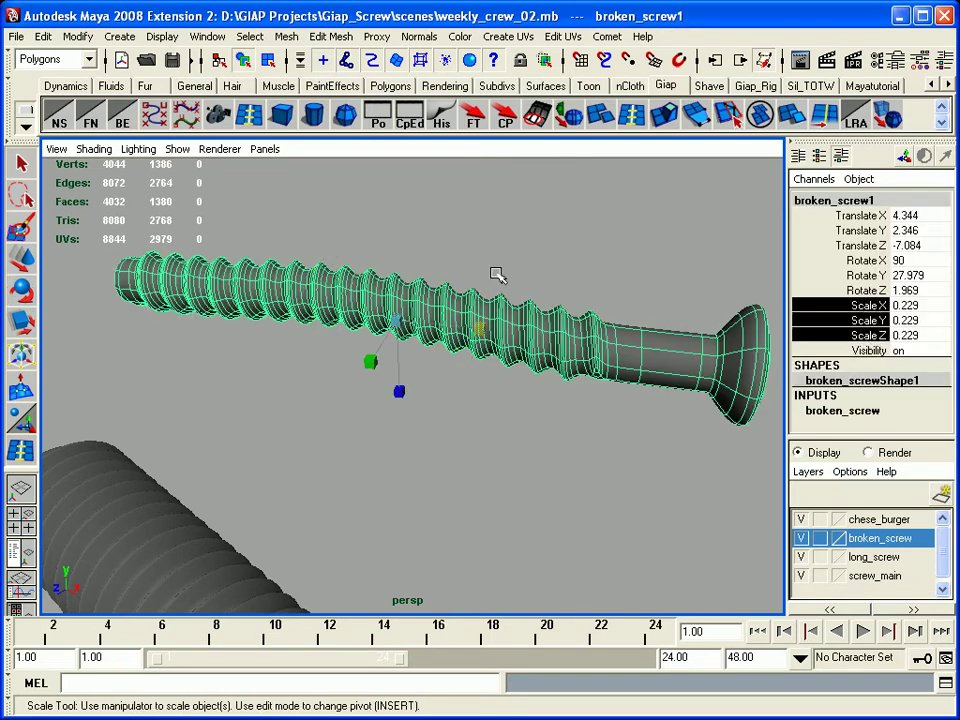
left_click(520, 293)
key("e")
left_click(407, 328)
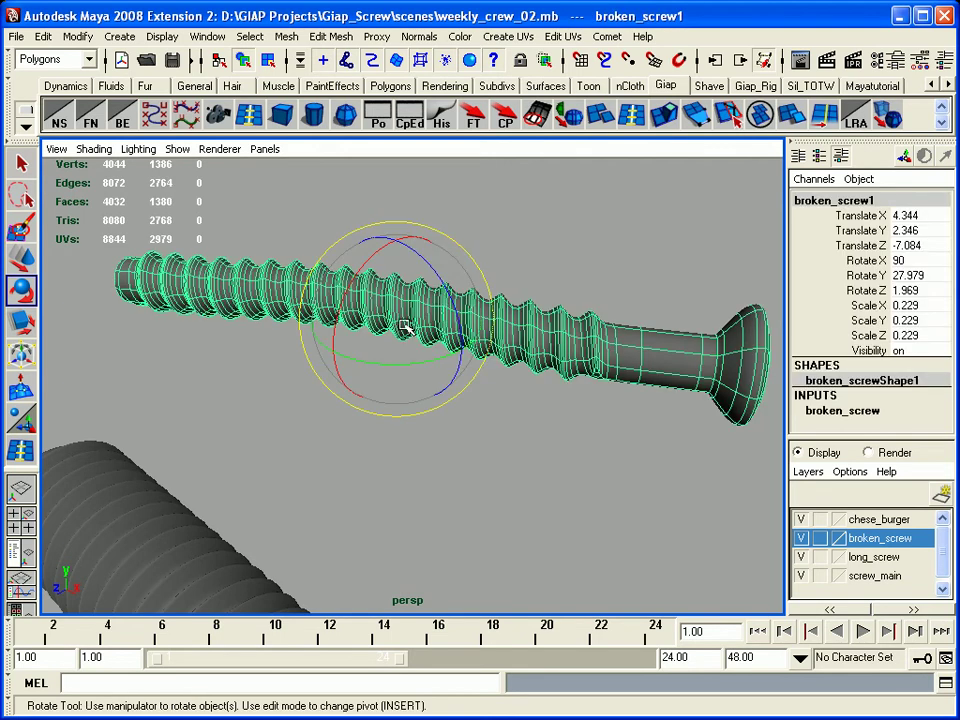
key("r")
mouse_move(397, 325)
left_mouse_down()
mouse_move(467, 321)
mouse_move(392, 319)
left_mouse_up()
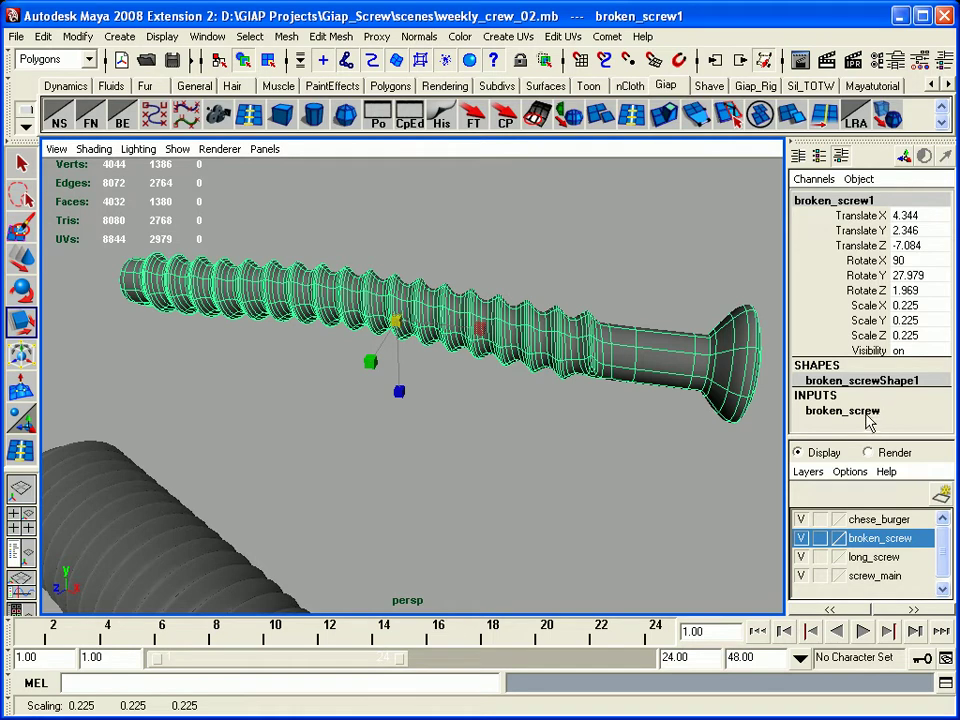
left_click(568, 465)
left_click(516, 342)
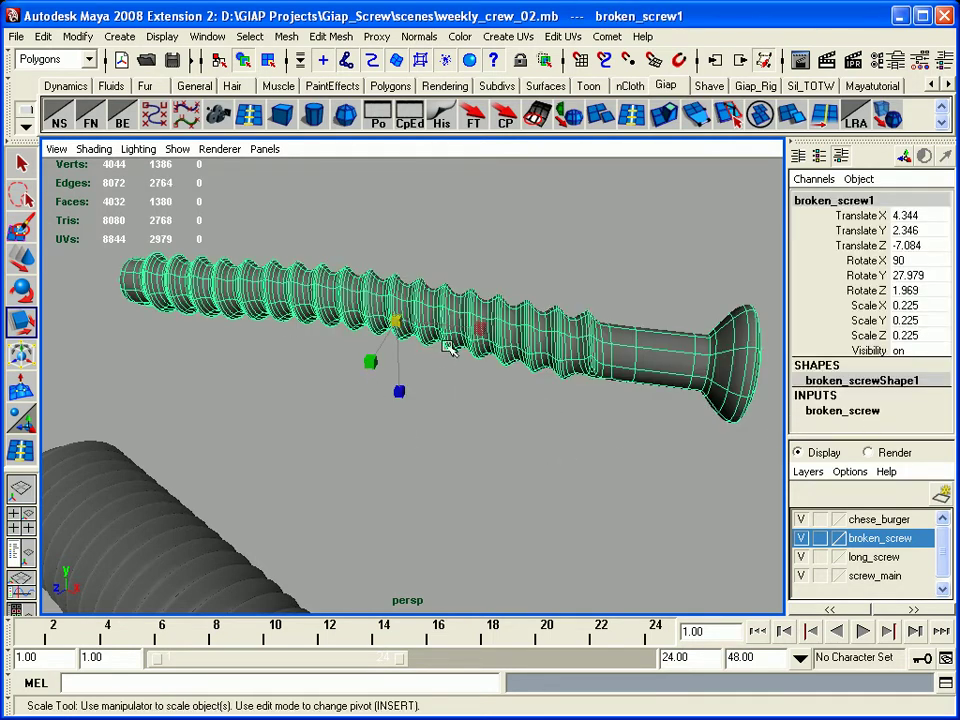
key("w")
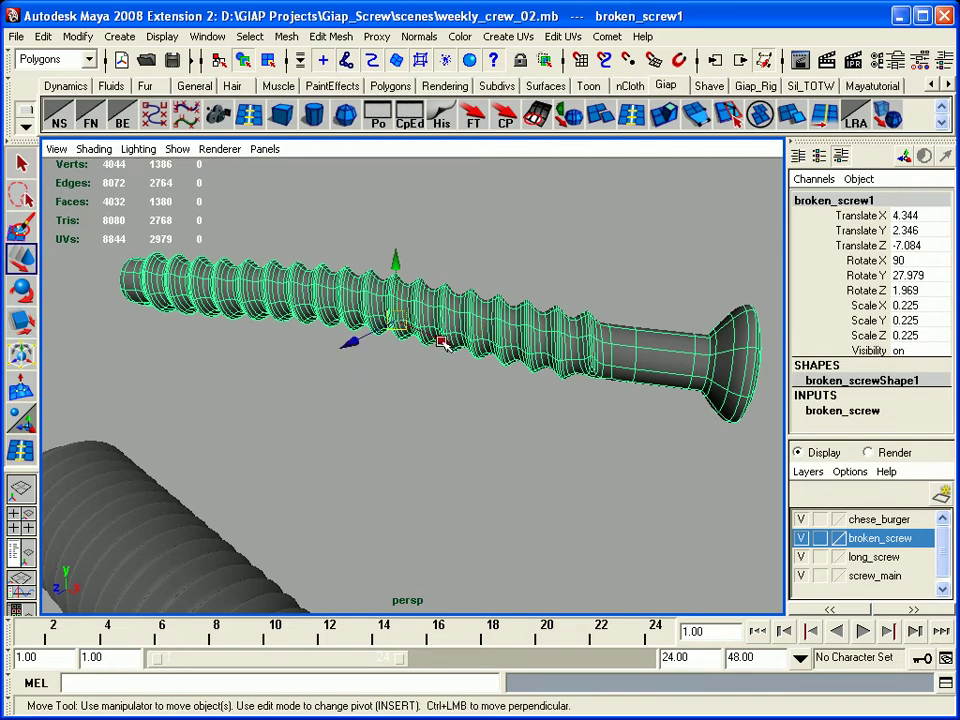
Duplicate the screw as broken_screw2 and slide the copy along Z to -4.704
key("ctrl+d")
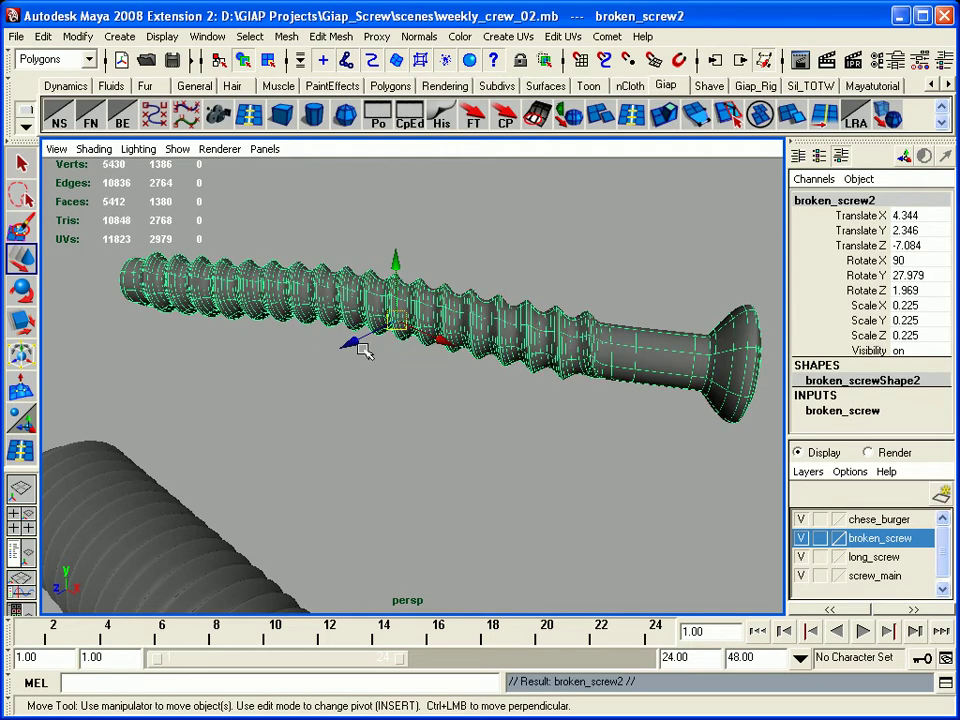
left_click_drag(355, 340, 304, 409)
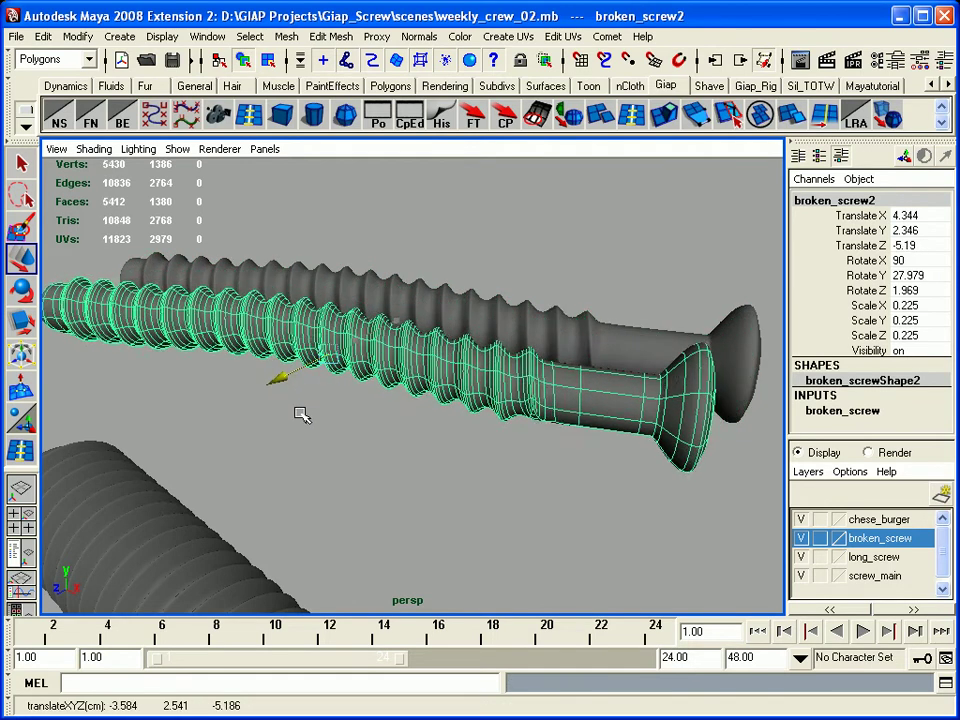
left_click(437, 305)
left_click(366, 355)
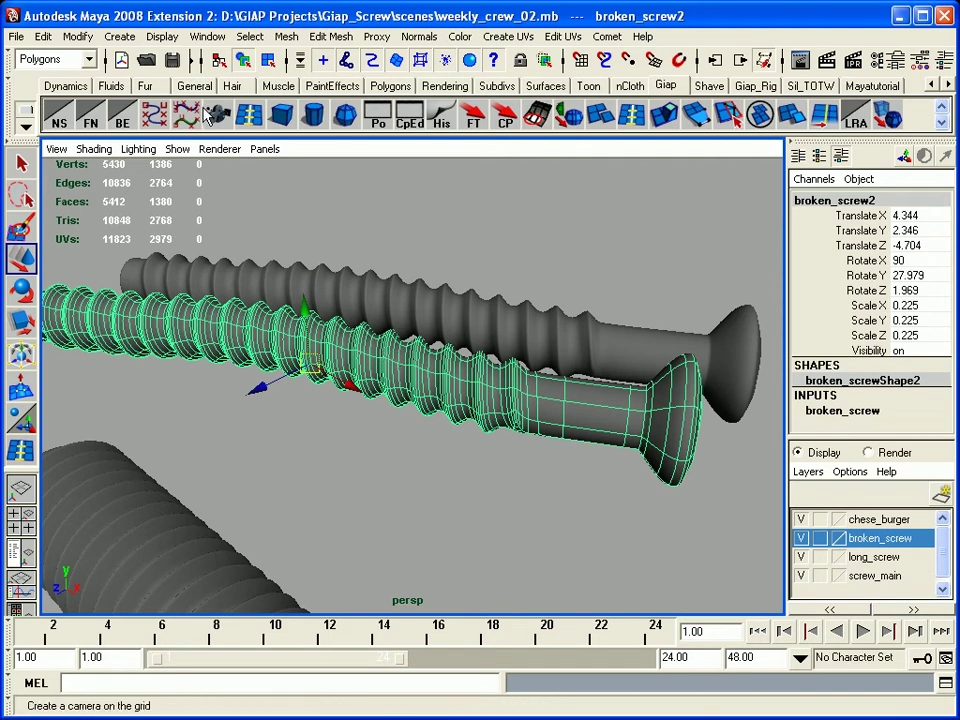
Extrude broken_screw2's faces and scale them outward into a fat rounded tube
left_click(340, 38)
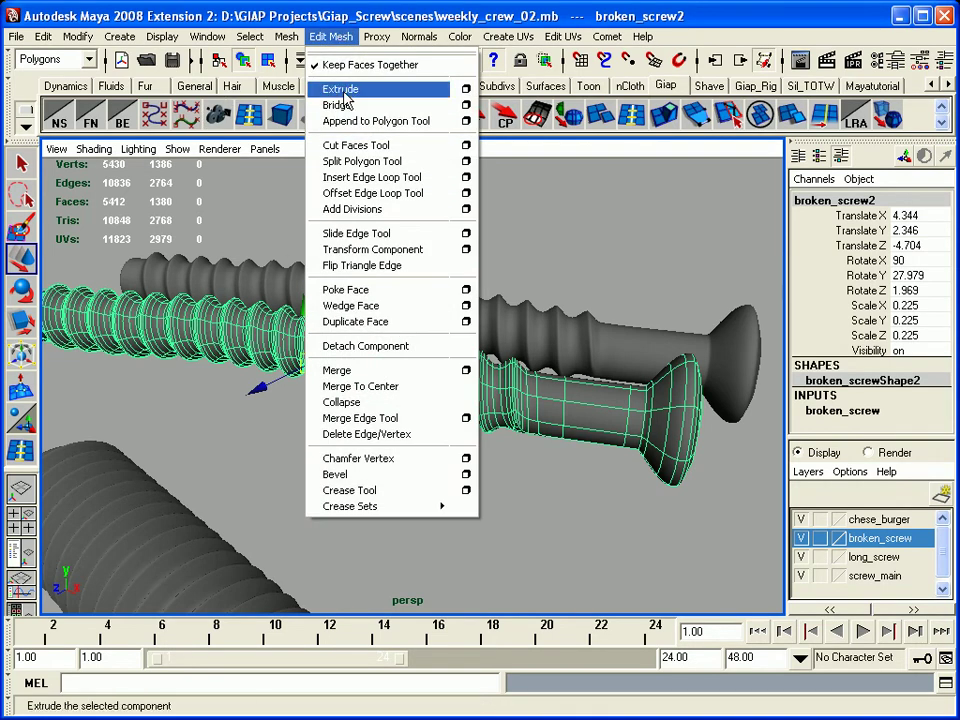
left_click(343, 88)
left_click_drag(198, 238, 237, 381, "alt")
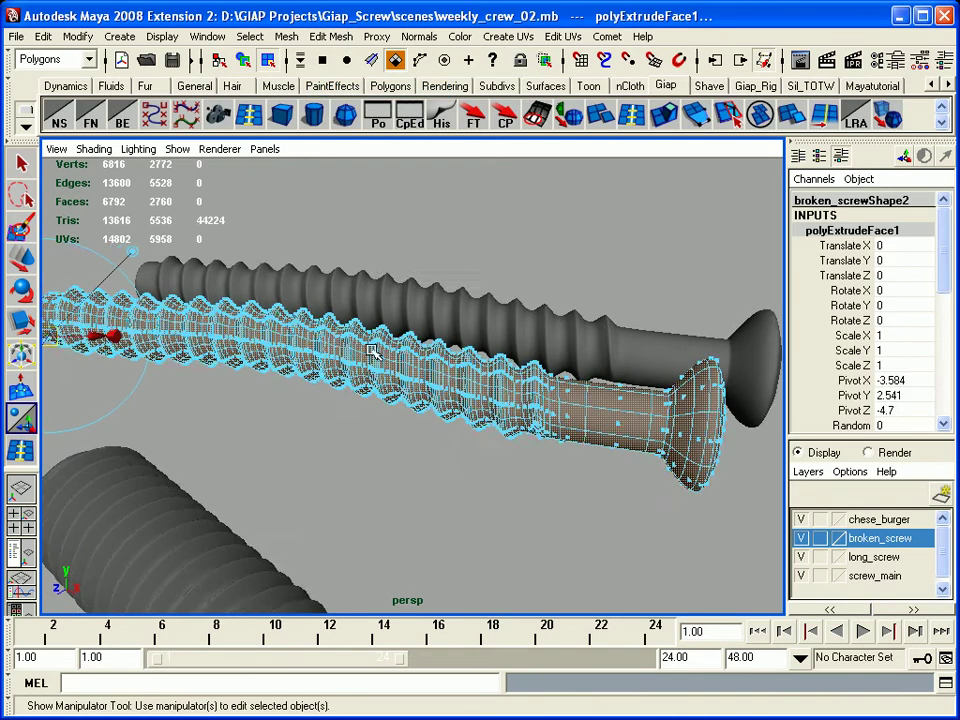
left_click_drag(80, 393, 58, 432)
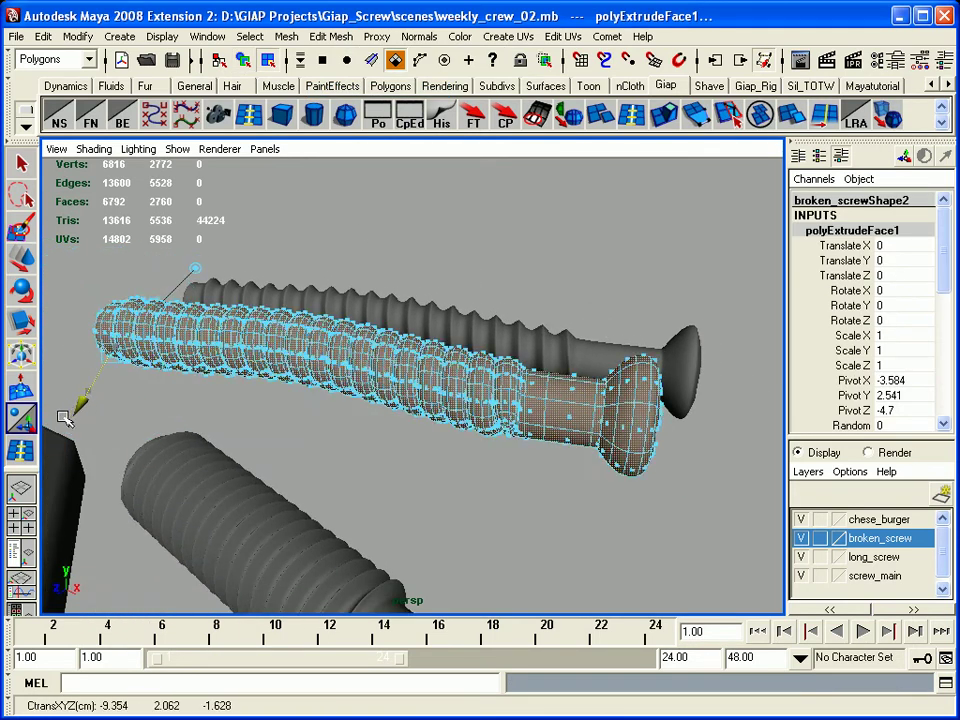
double_click(405, 108)
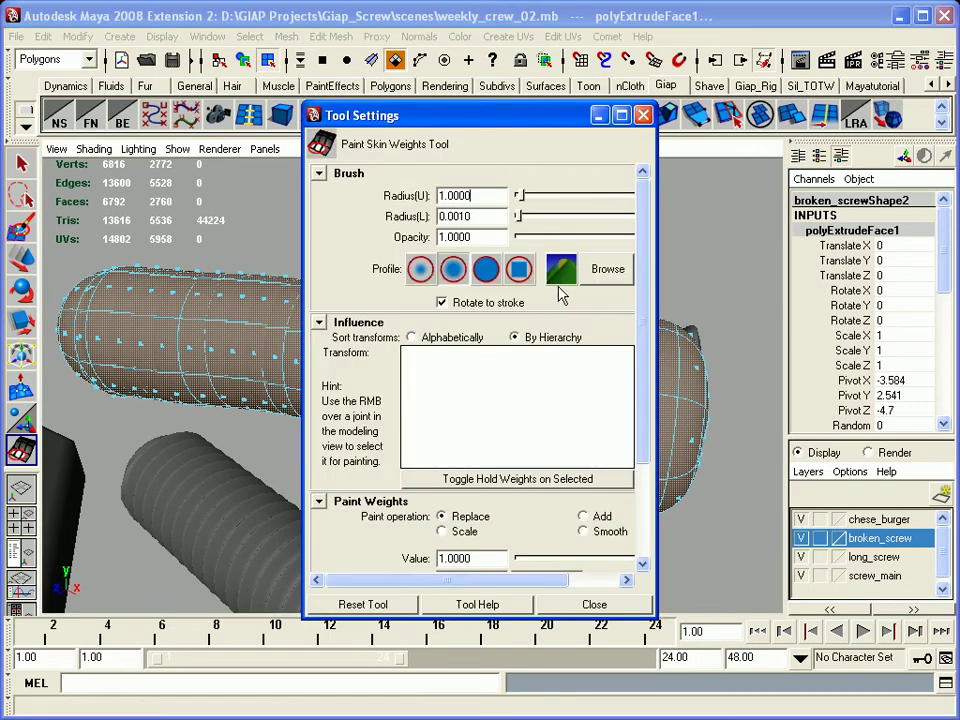
left_click(594, 604)
Reselect the fat screw with the Move tool and orbit around it
key("w")
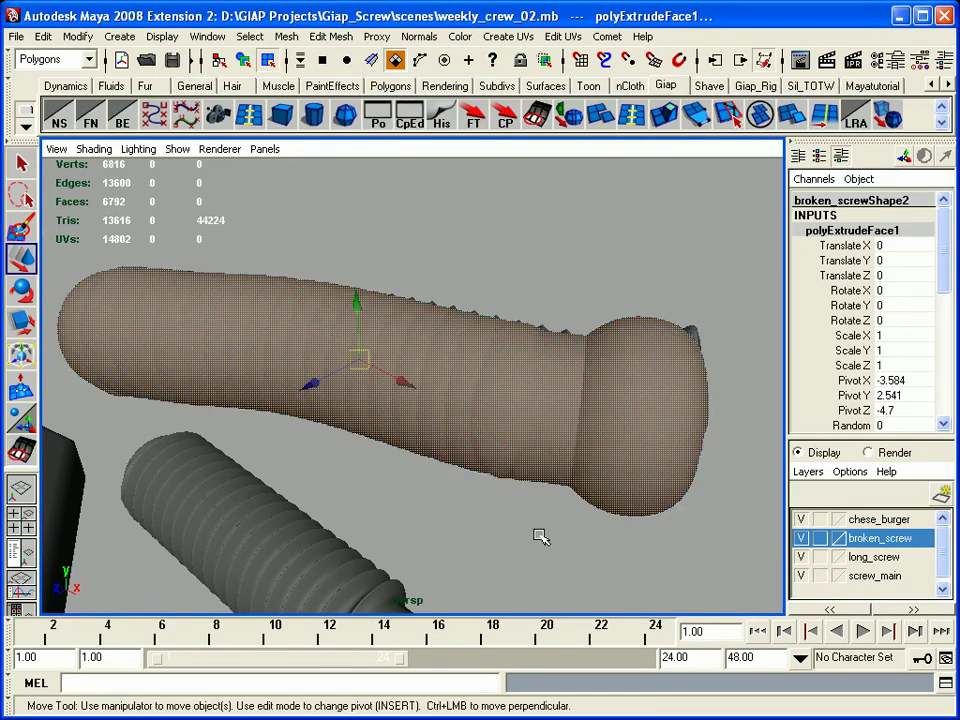
left_click(540, 536)
left_click(538, 415)
mouse_move(525, 407)
left_mouse_down("alt")
mouse_move(529, 257)
mouse_move(360, 338)
left_mouse_up("alt")
left_click_drag(943, 331, 947, 352)
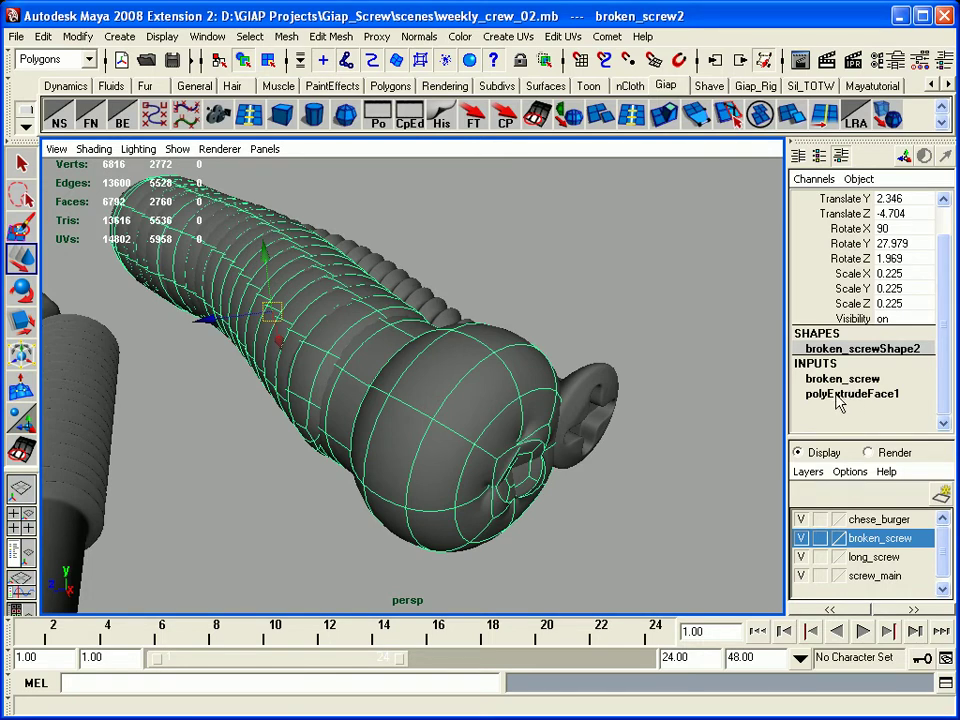
Inspect the polyExtrudeFace1 attributes, then delete the fat screw
left_click(838, 397)
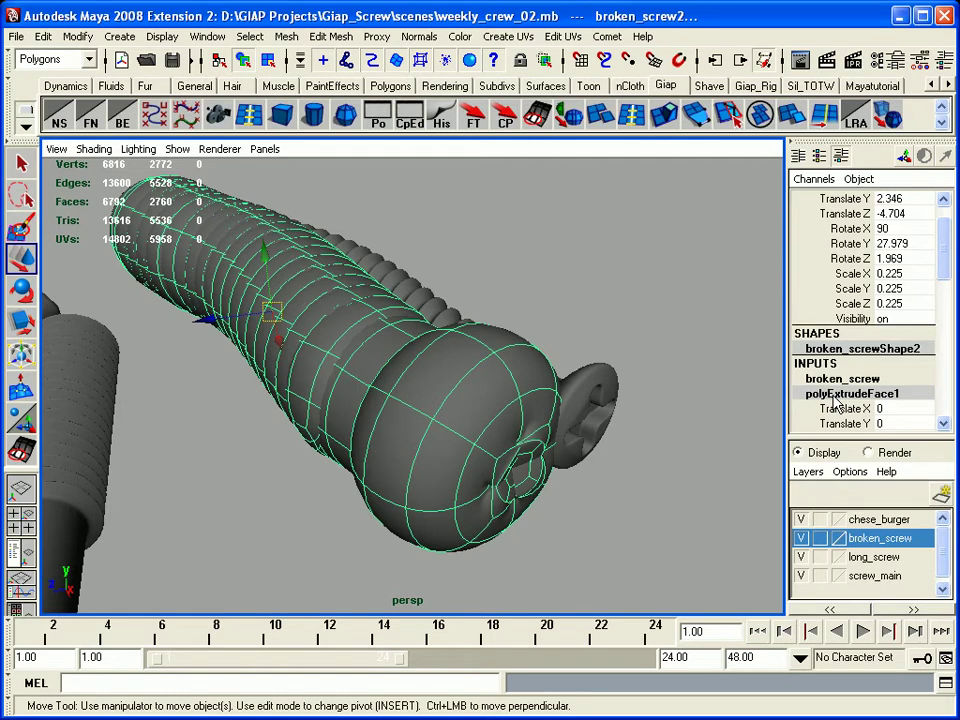
left_click(611, 375)
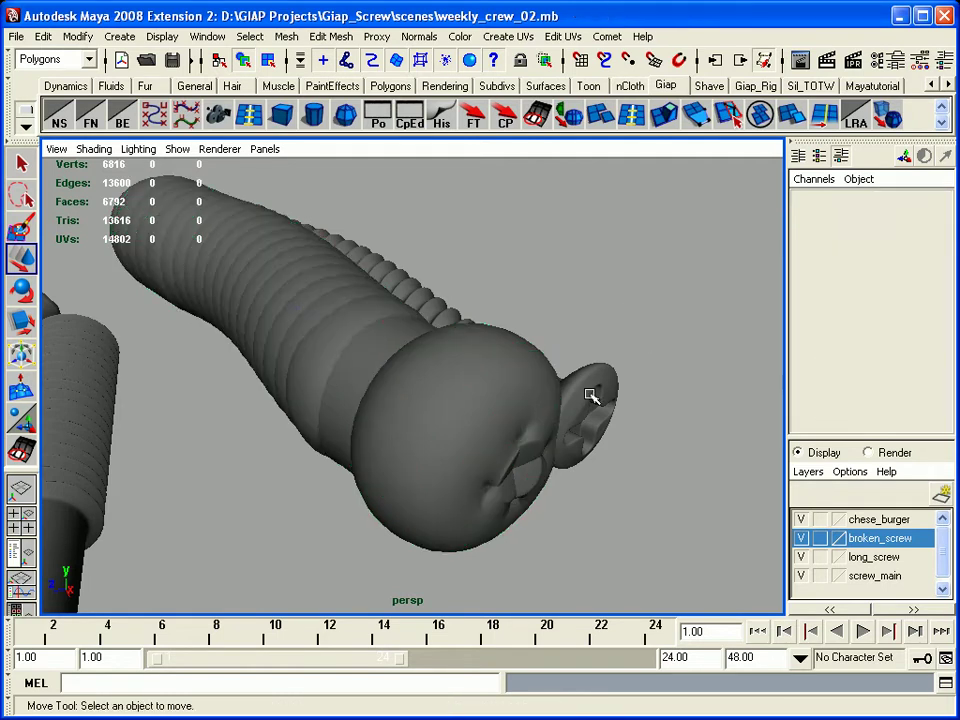
left_click(622, 378)
left_click(401, 482)
left_click(401, 467)
key("Delete")
Zoom in on the threaded screw broken_screw1 lying horizontal, then show the Move Tool settings
left_click(500, 385)
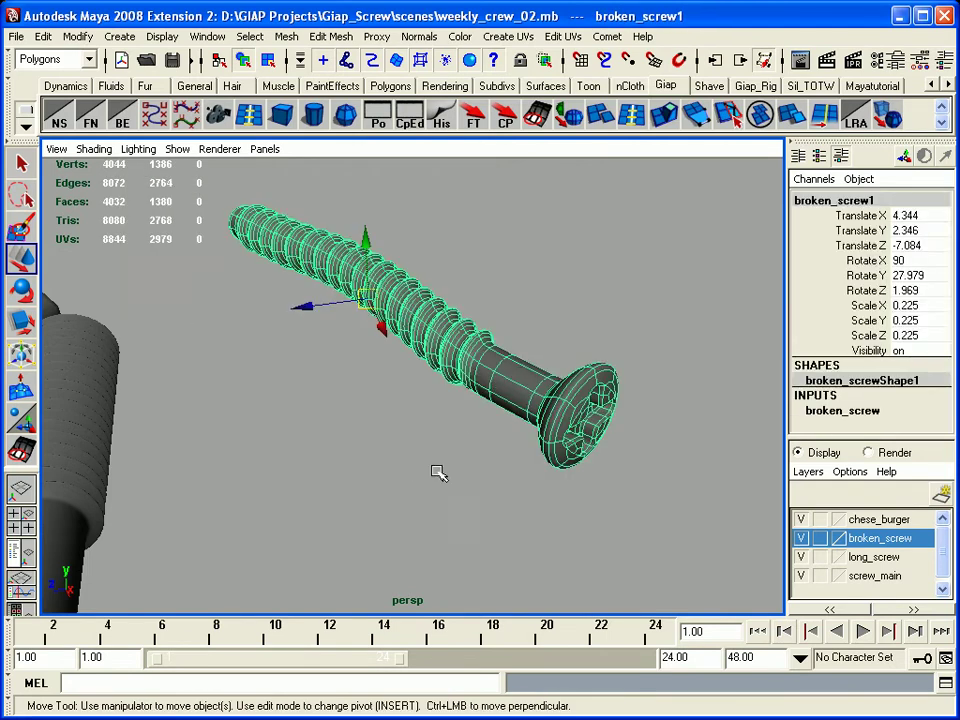
right_click_drag(461, 418, 467, 456, "alt")
left_click_drag(467, 456, 615, 450, "alt")
middle_click_drag(615, 450, 434, 444, "alt")
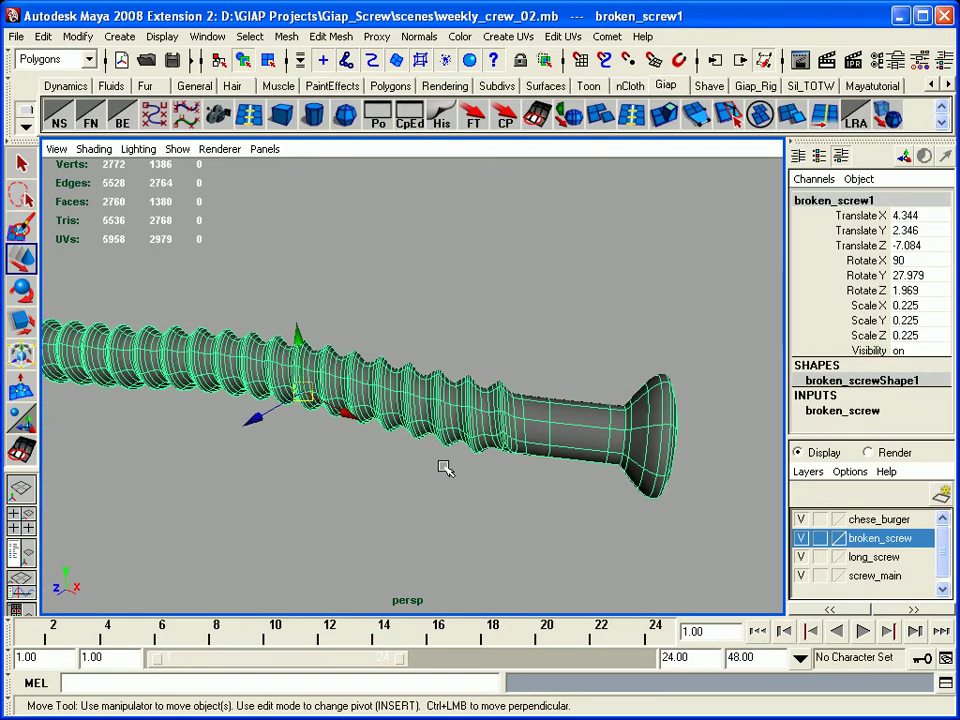
mouse_move(443, 467)
right_mouse_down("alt")
mouse_move(394, 422)
mouse_move(593, 500)
right_mouse_up("alt")
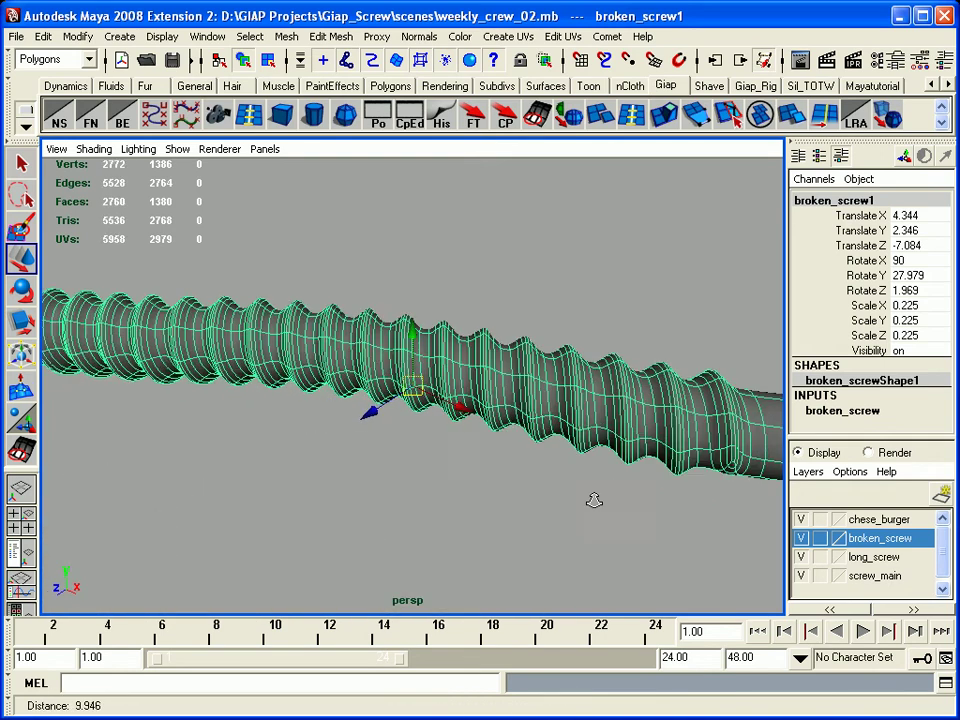
mouse_move(593, 500)
middle_mouse_down("alt")
mouse_move(510, 489)
mouse_move(396, 518)
middle_mouse_up("alt")
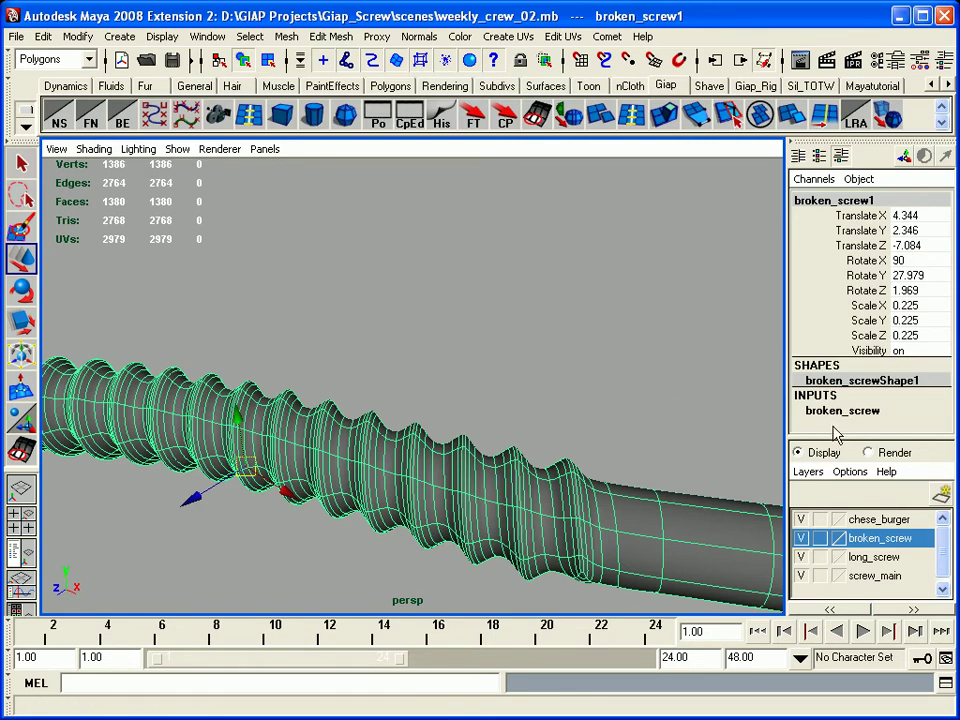
left_click(585, 316)
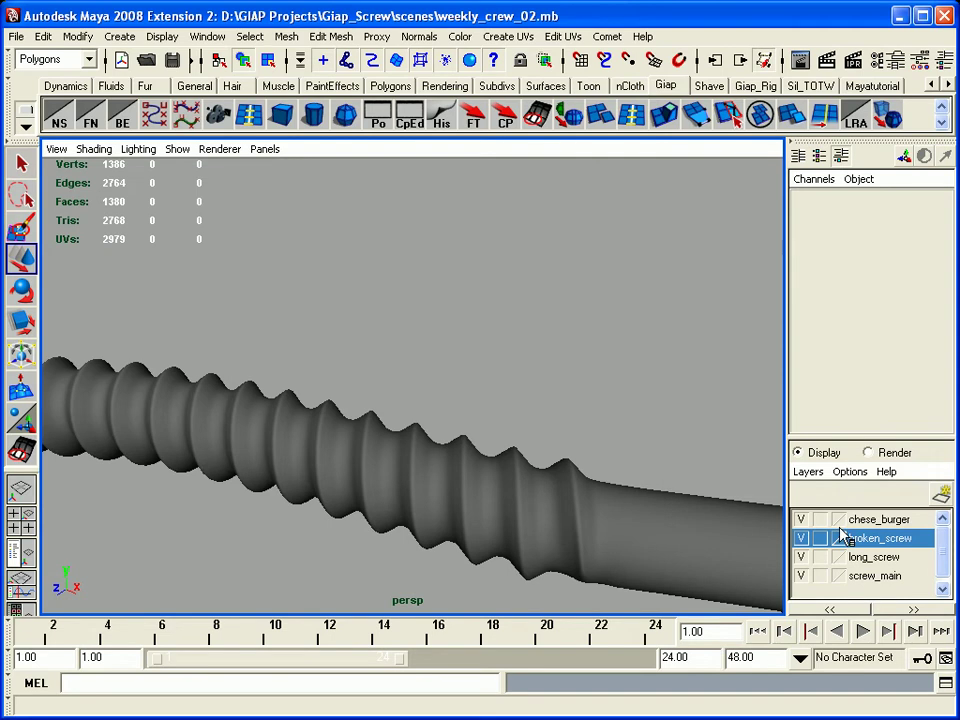
left_click(920, 66)
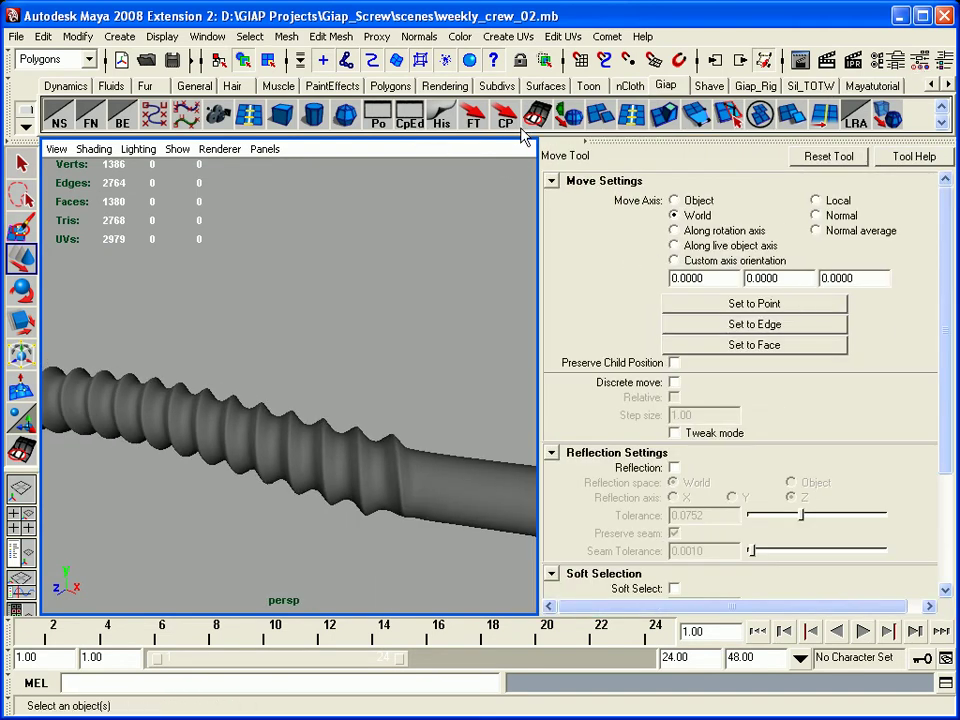
Try the shelf's Extract and Extrude on the screw, then switch to the Rotate tool
left_click(604, 118)
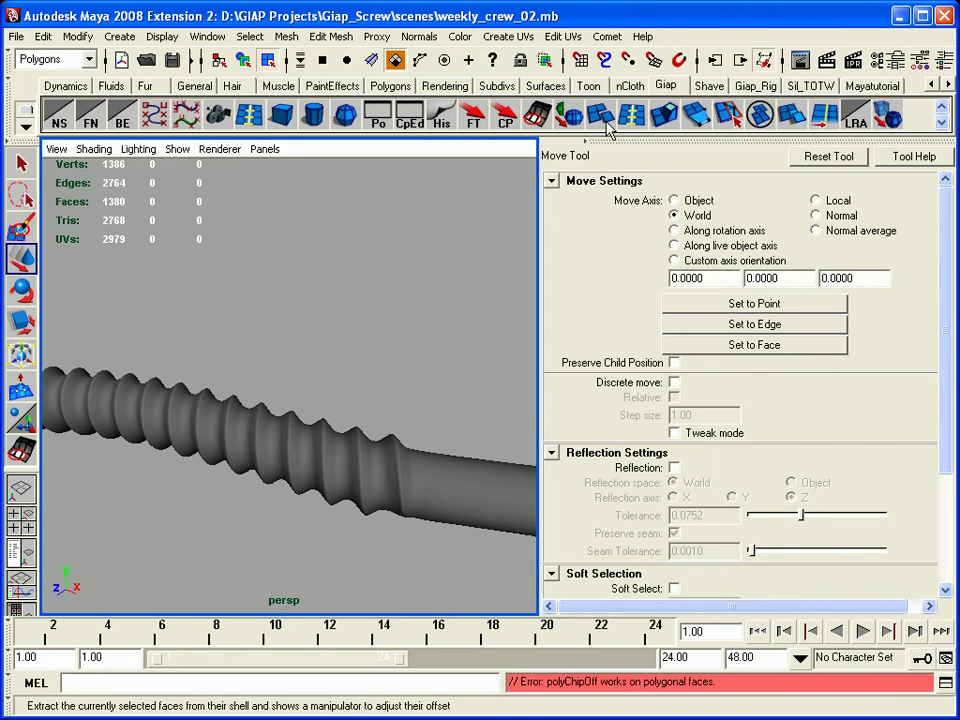
left_click(664, 118)
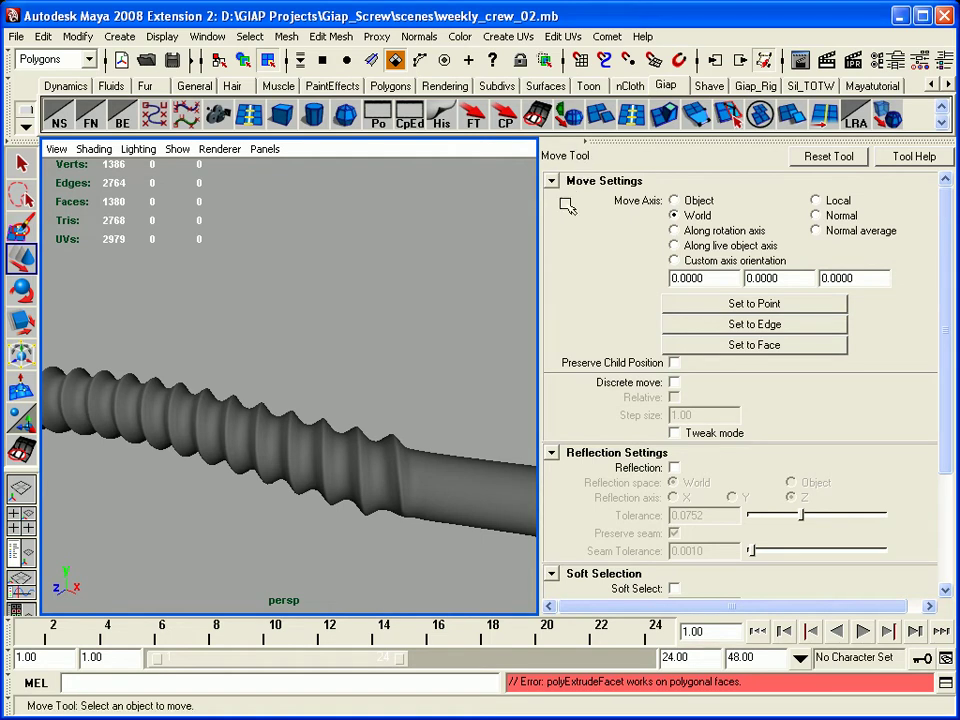
left_click(24, 296)
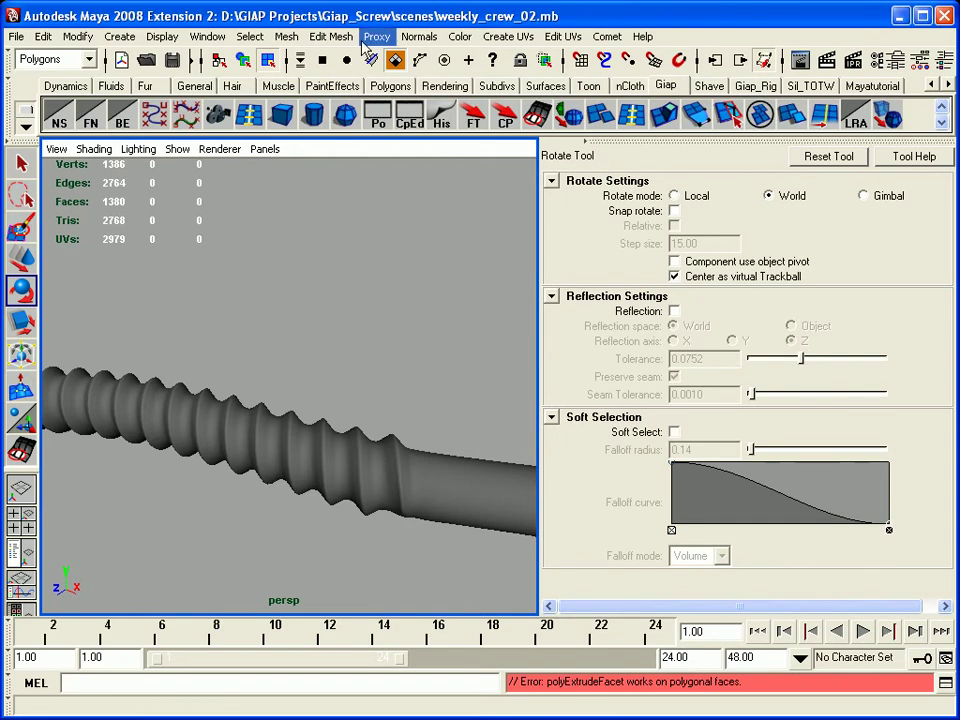
Open and close the Edit Mesh > Extrude options, then run Extrude again
left_click(330, 36)
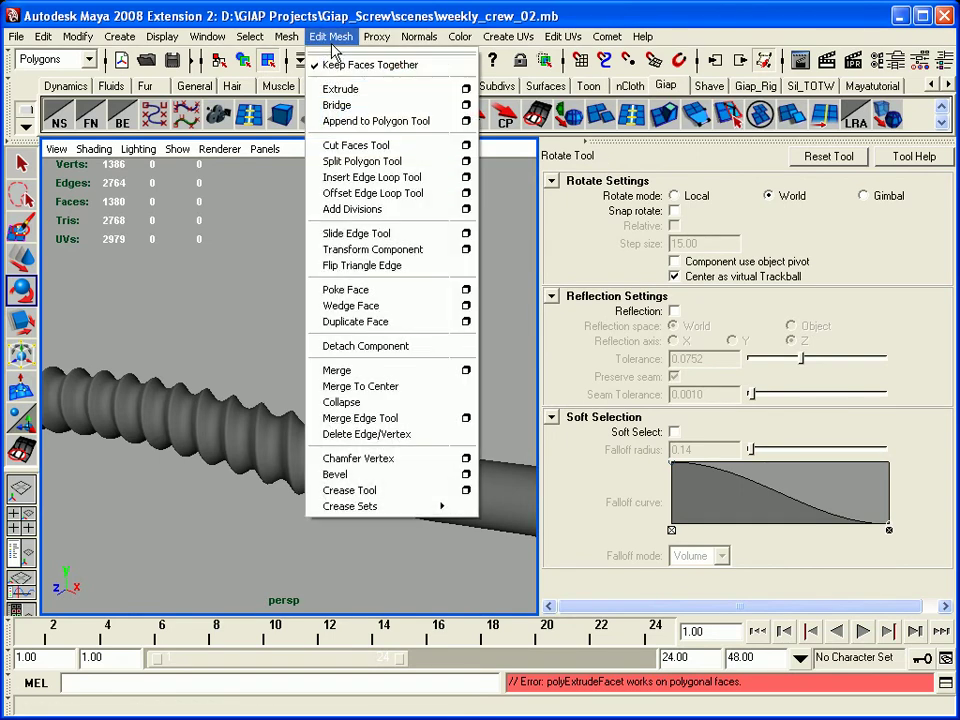
left_click(465, 90)
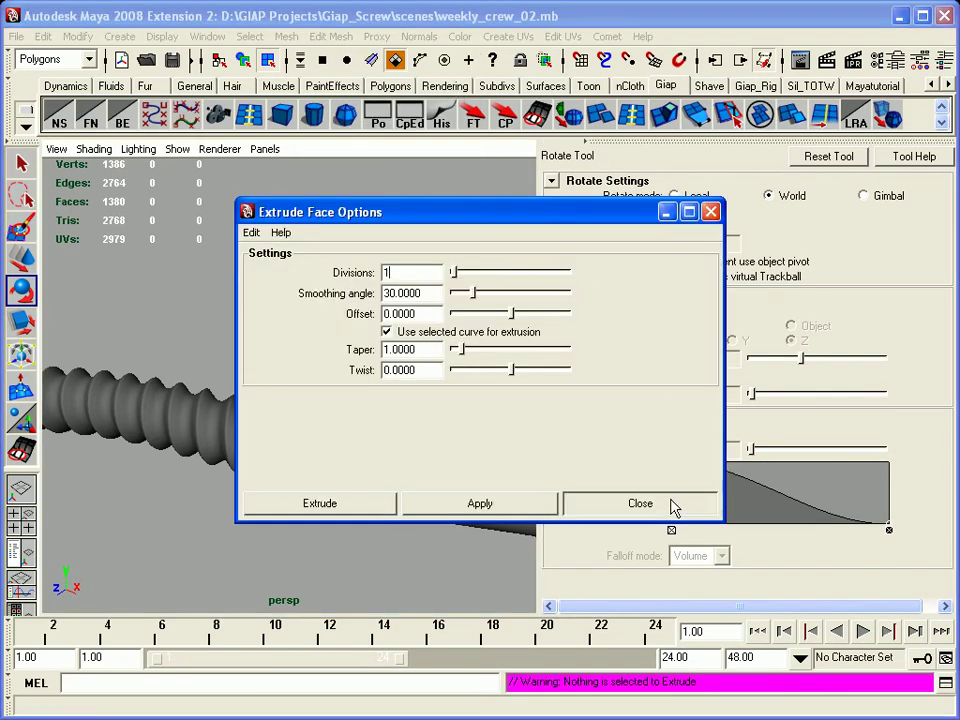
left_click(640, 503)
left_click(330, 36)
left_click(340, 88)
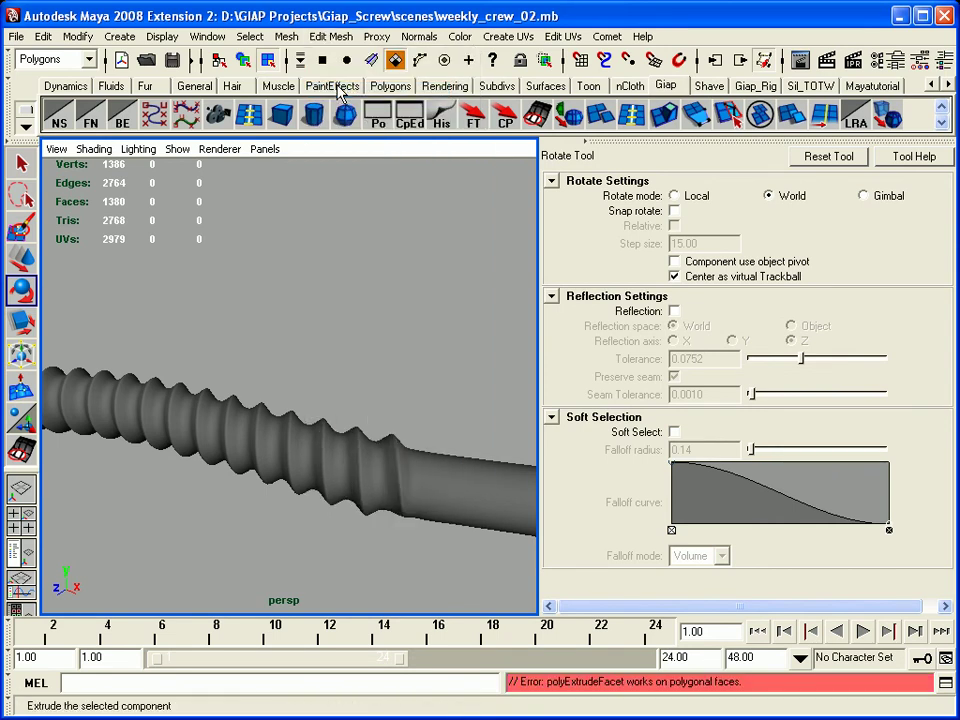
Extrude a single face at the smooth end of broken_screw1
left_click(392, 500)
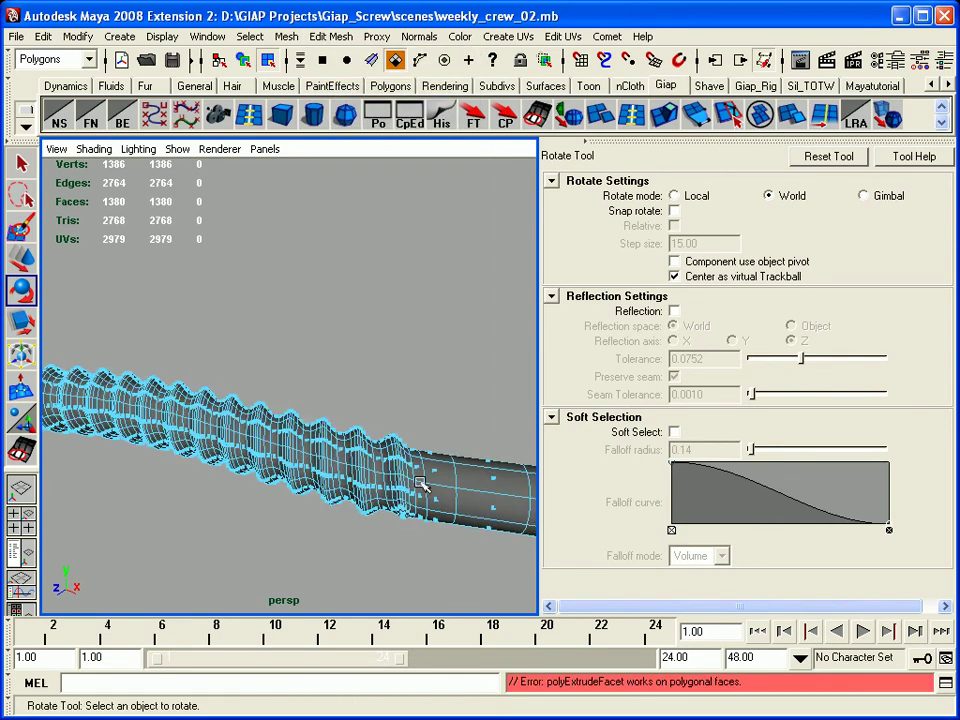
key("F11")
left_click(493, 478)
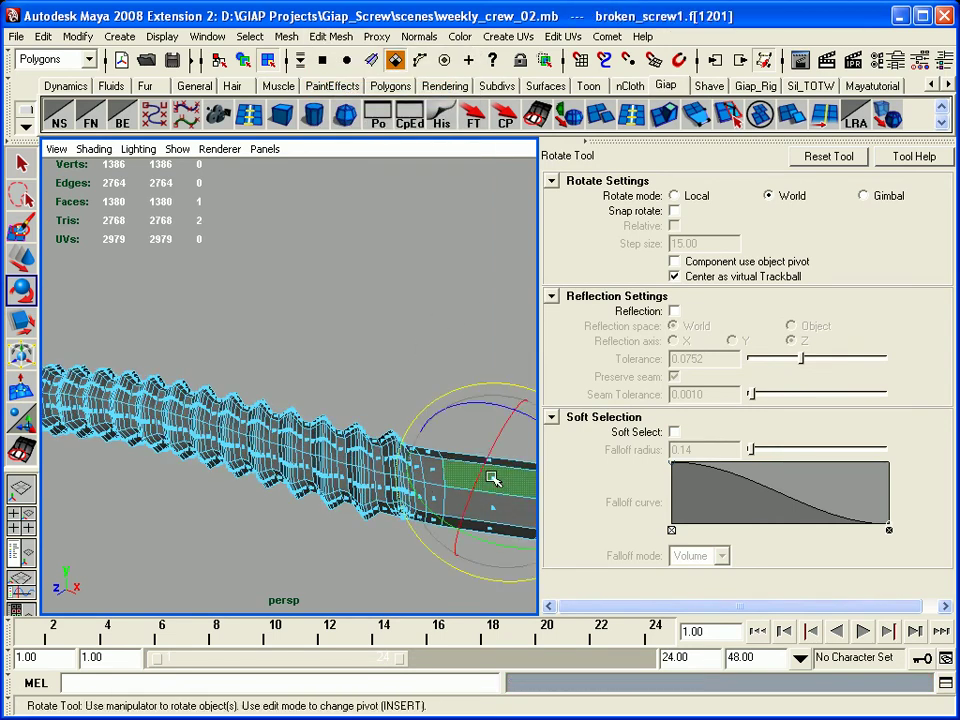
left_click(330, 36)
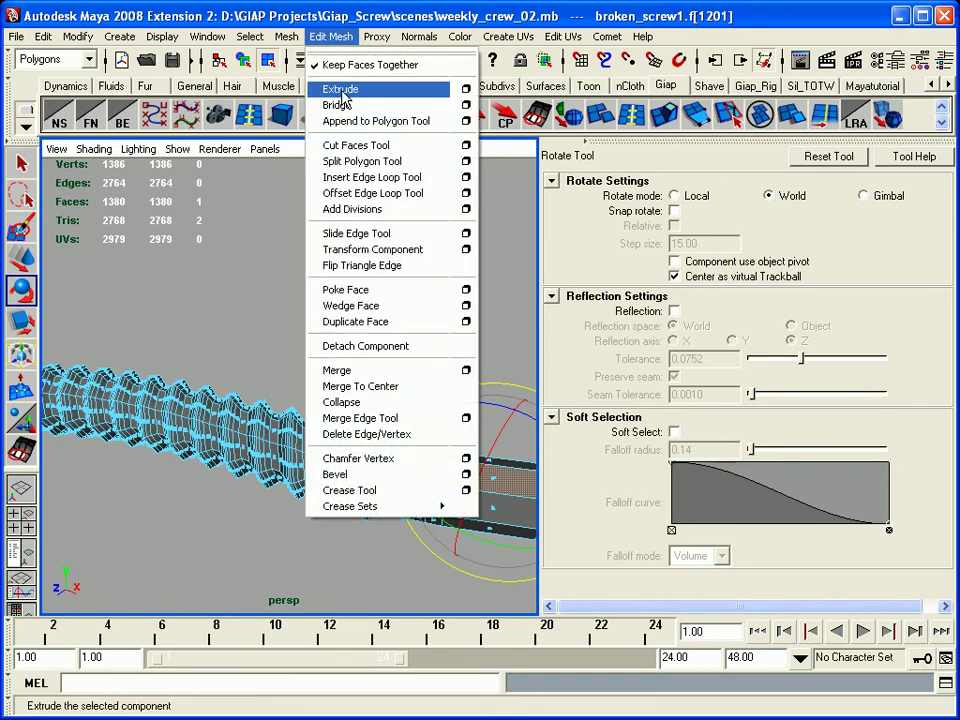
left_click(340, 89)
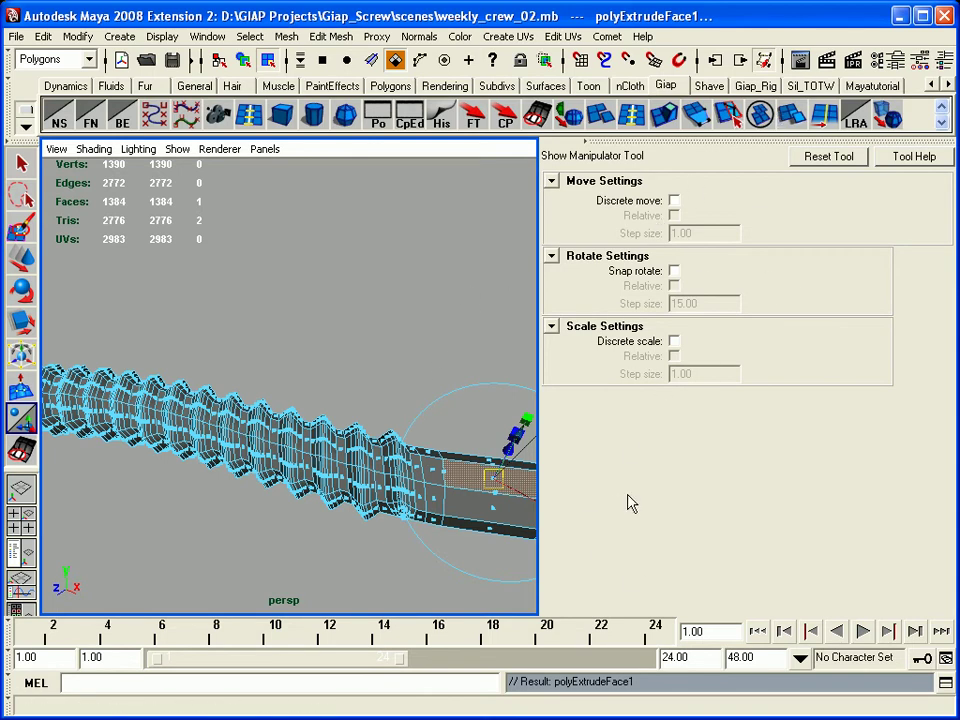
Inspect polyExtrudeFace1 in the Attribute Editor, then return the screw to Object Mode
left_click(945, 61)
left_click(898, 61)
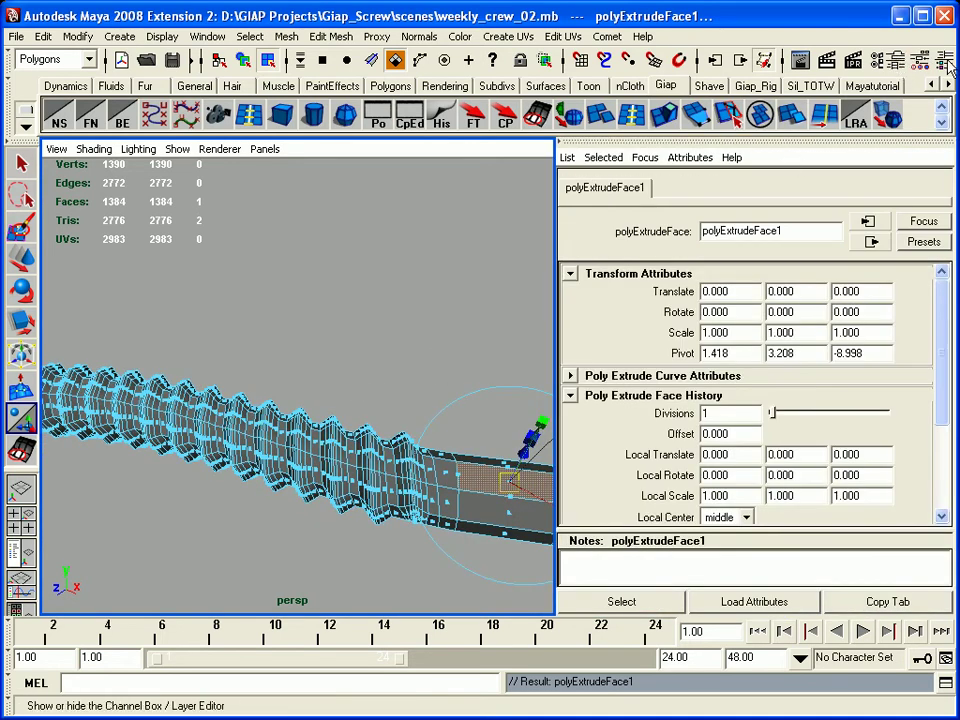
left_click(945, 61)
right_click_drag(396, 497, 490, 420)
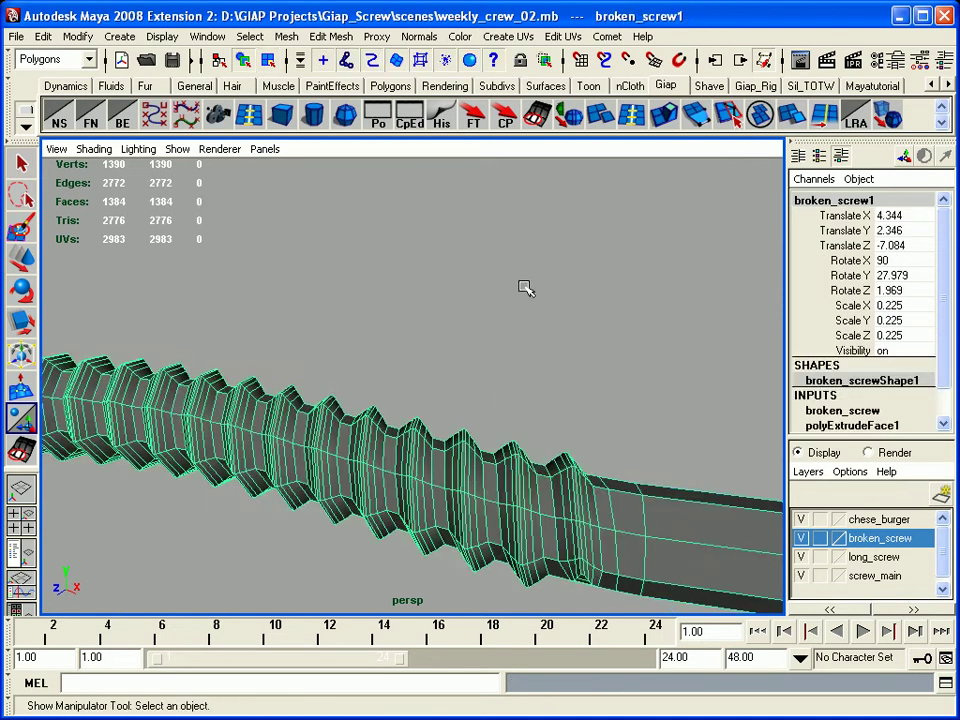
Orbit and dolly around the screws to view the head and another screw's threads
left_click(490, 418)
mouse_move(478, 347)
left_mouse_down("alt")
mouse_move(503, 349)
mouse_move(375, 365)
mouse_move(431, 347)
left_mouse_up("alt")
middle_click_drag(431, 347, 435, 388, "alt")
mouse_move(435, 388)
left_mouse_down("alt")
mouse_move(328, 373)
mouse_move(371, 392)
left_mouse_up("alt")
mouse_move(371, 392)
right_mouse_down("alt")
mouse_move(420, 369)
mouse_move(356, 381)
right_mouse_up("alt")
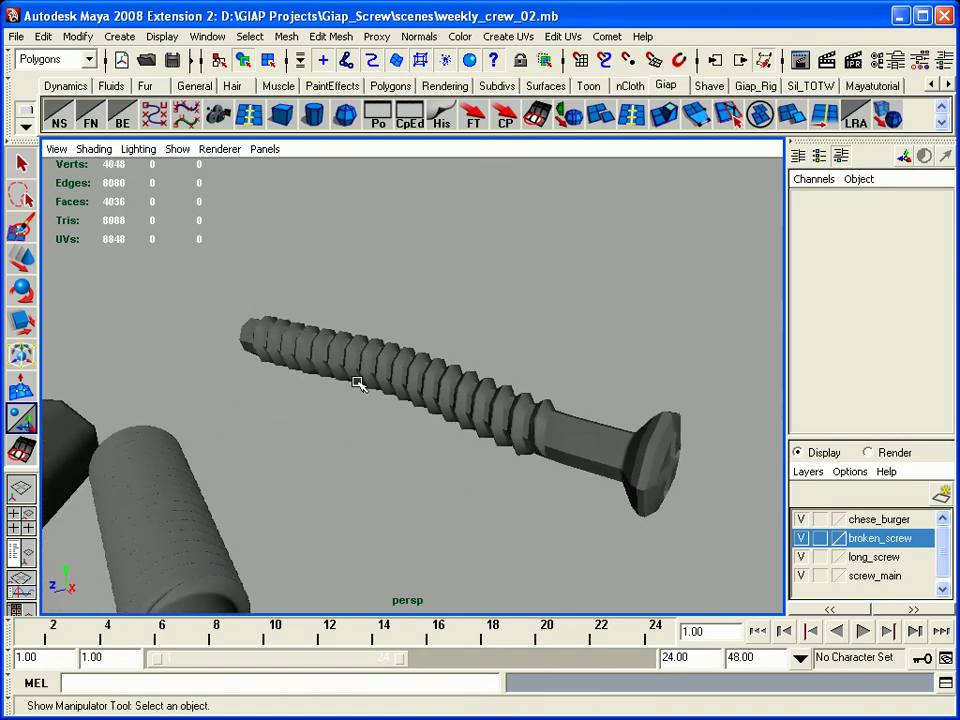
mouse_move(317, 411)
left_mouse_down("alt")
mouse_move(454, 437)
mouse_move(326, 377)
mouse_move(405, 400)
left_mouse_up("alt")
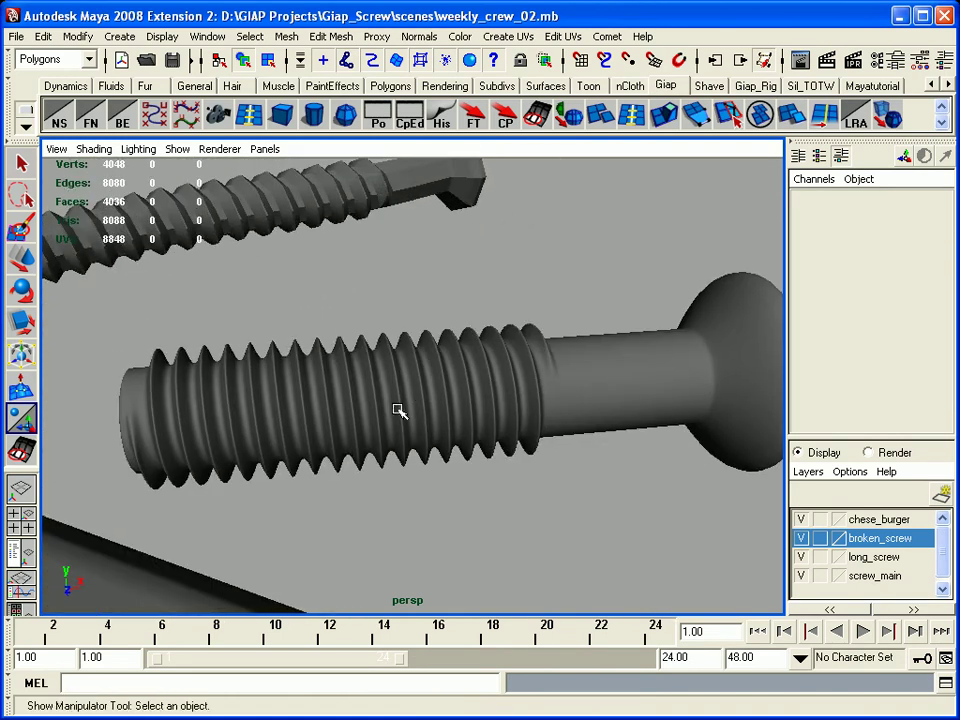
Select the middle screw crew_main1, switch it to low-poly display and reselect it
left_click(382, 393)
key("1")
left_click(471, 499)
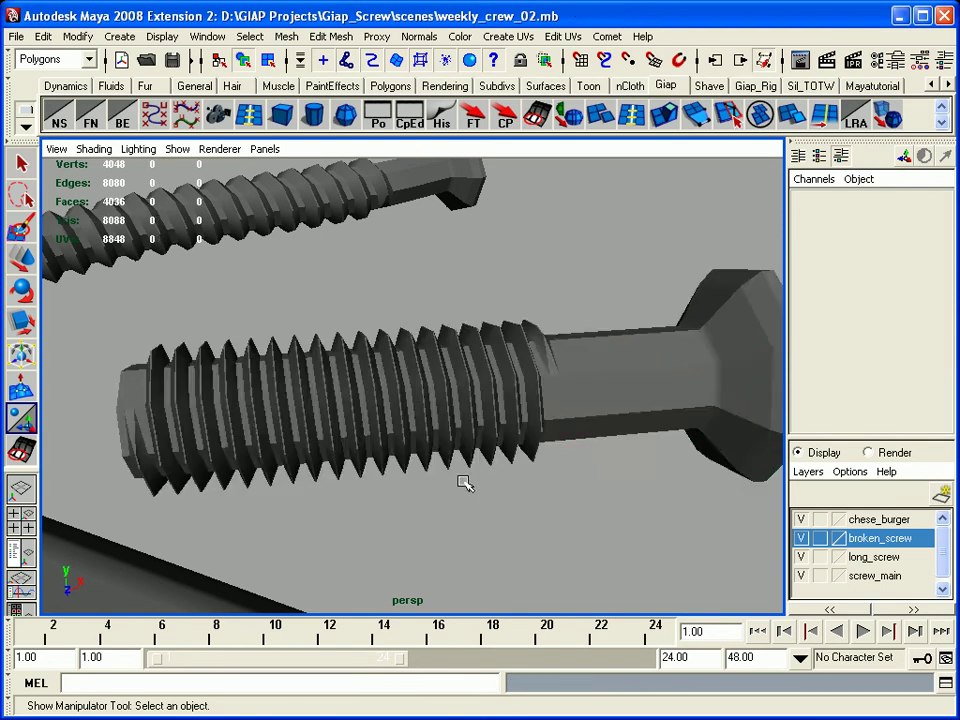
left_click_drag(471, 499, 493, 482, "alt")
left_click(460, 358)
mouse_move(493, 482)
right_mouse_down("alt")
mouse_move(460, 358)
mouse_move(428, 368)
mouse_move(428, 396)
right_mouse_up("alt")
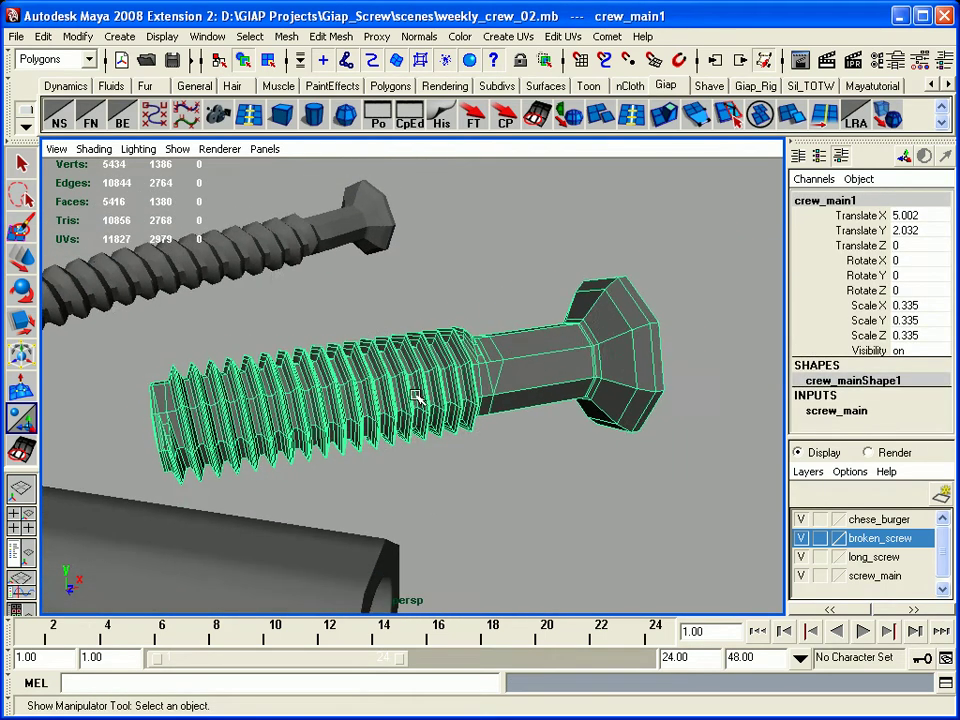
left_click_drag(428, 396, 420, 385, "alt")
left_click(328, 37)
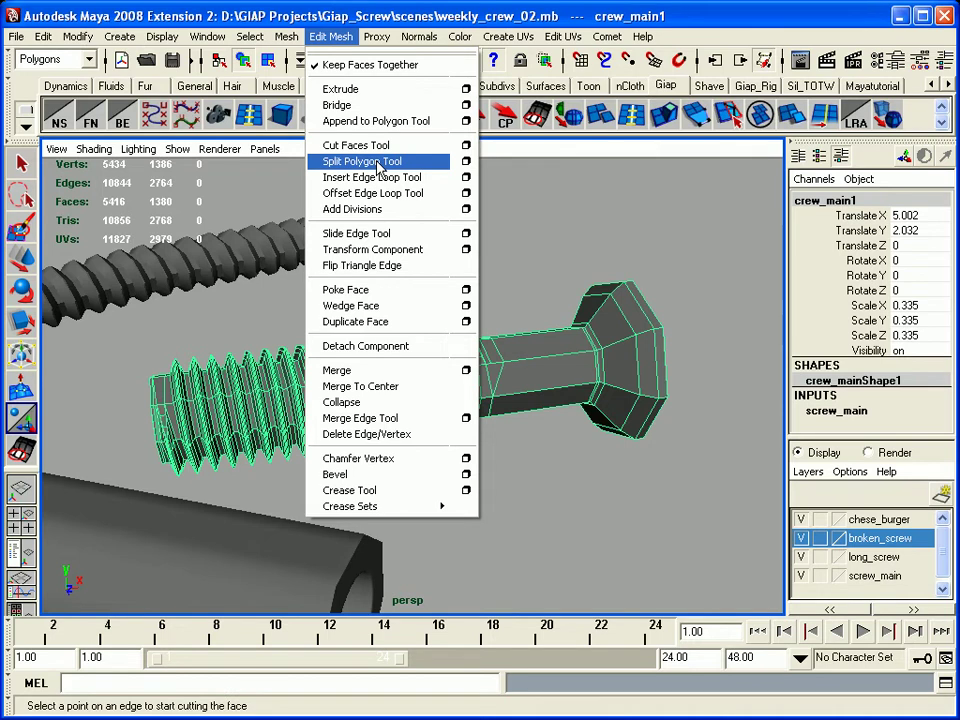
left_click(268, 311)
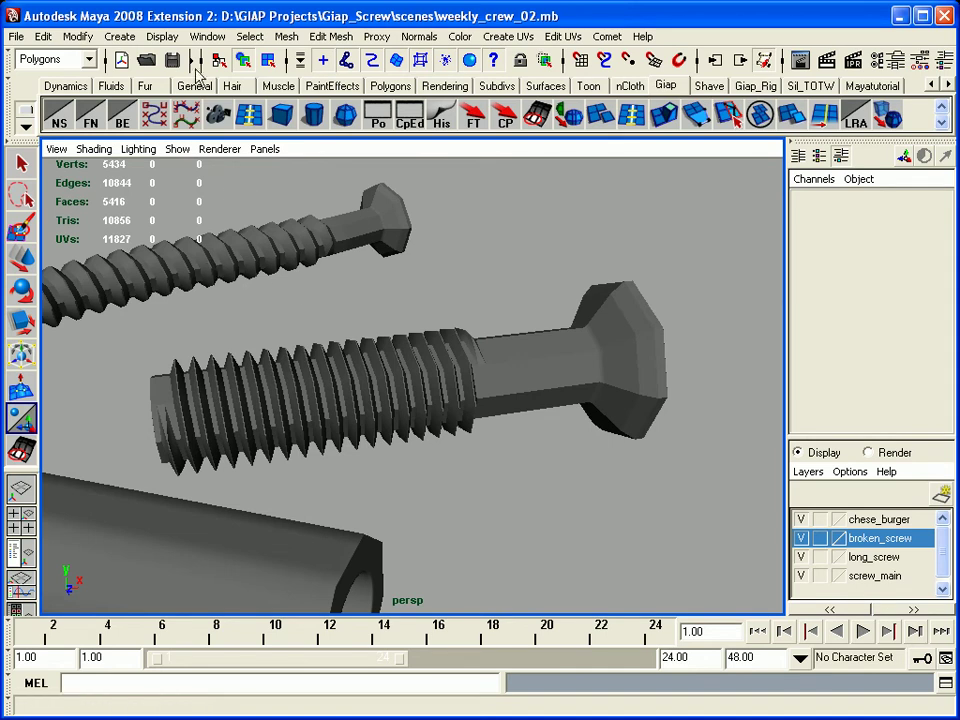
left_click(385, 372)
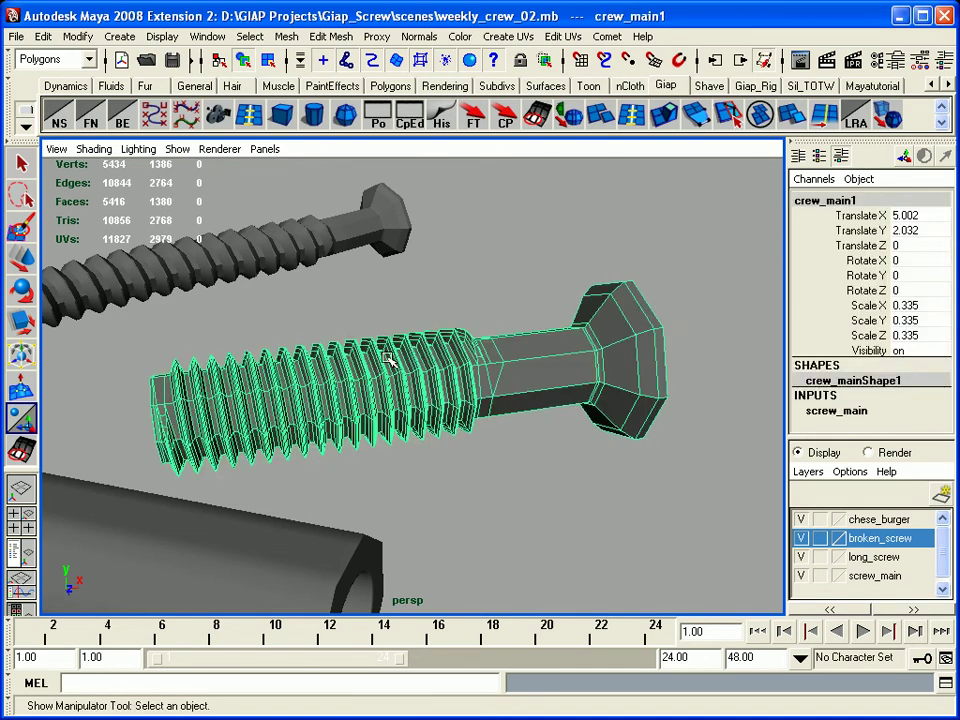
Start a new scene without saving and create a polygon plane scaled to 15.278
key("ctrl+n")
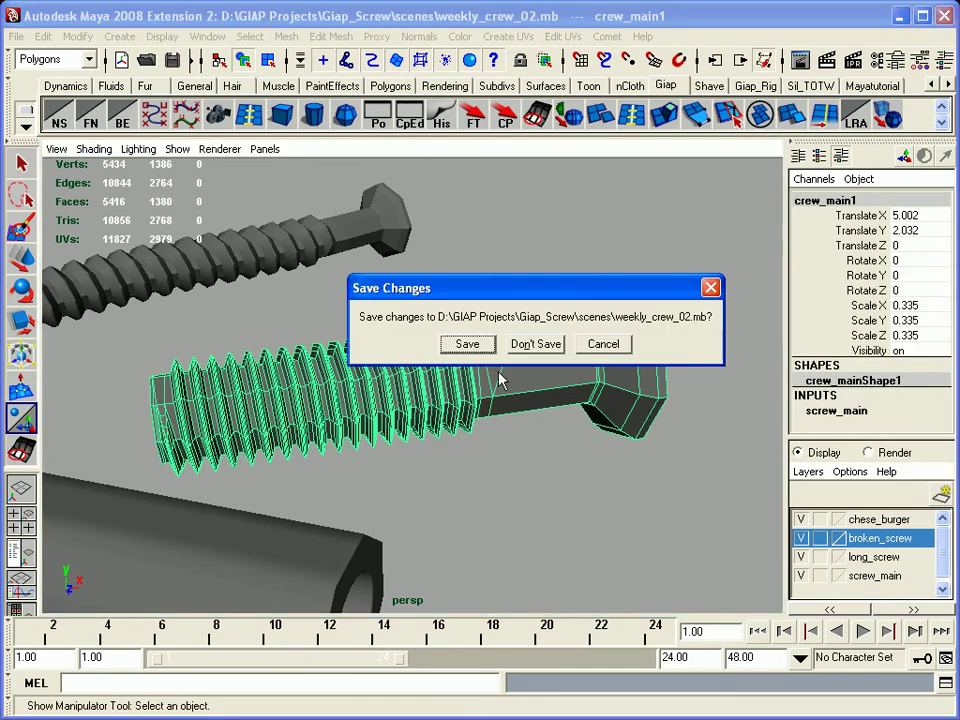
left_click(540, 344)
left_click(287, 36)
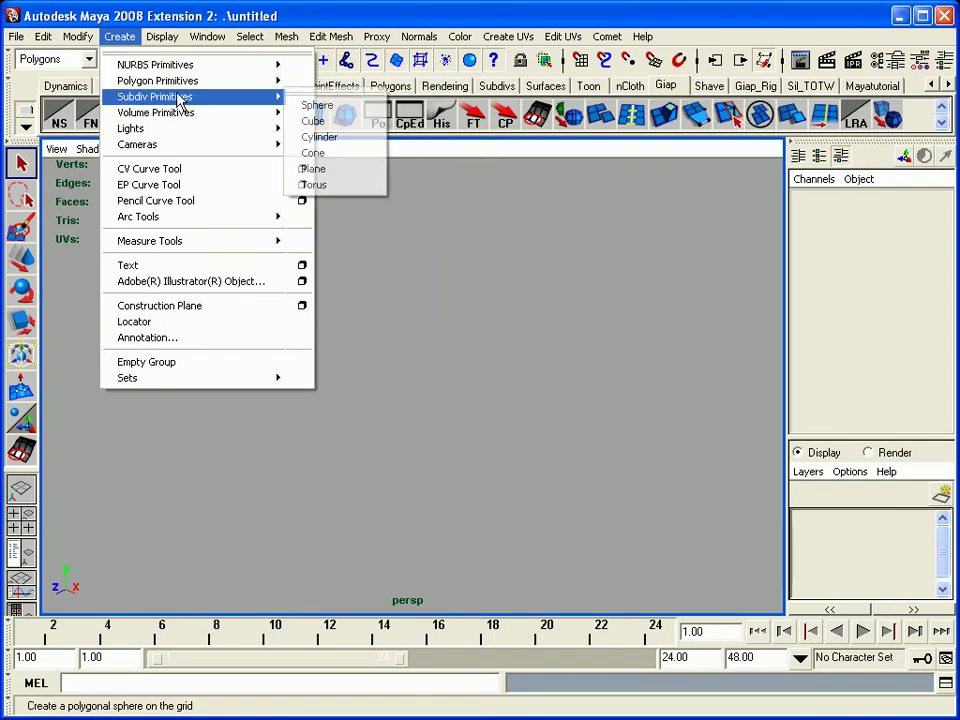
mouse_move(158, 80)
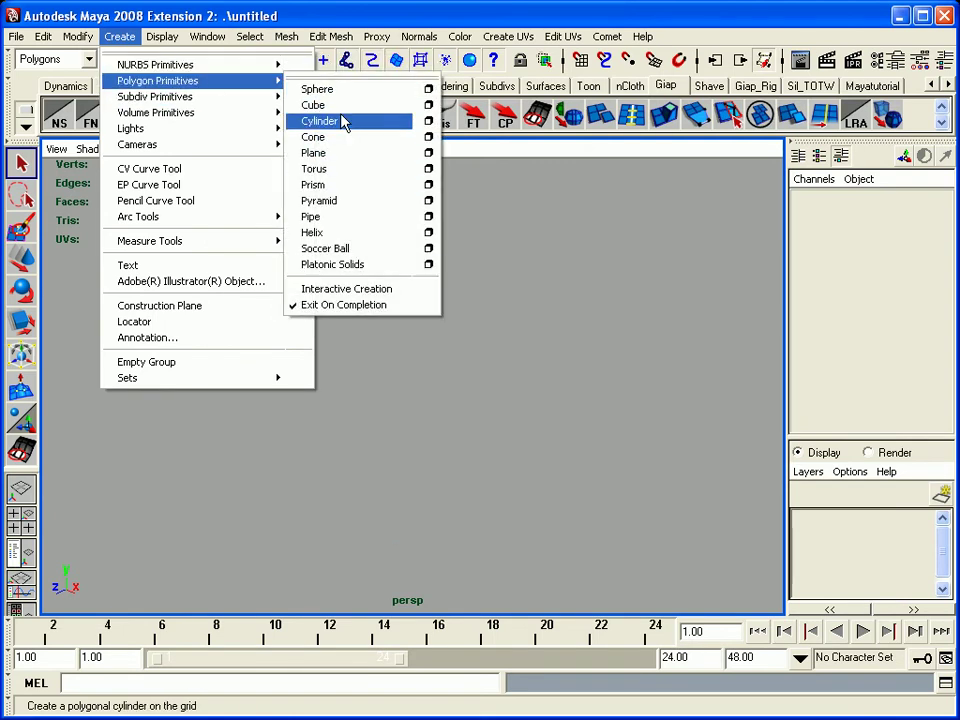
left_click(343, 153)
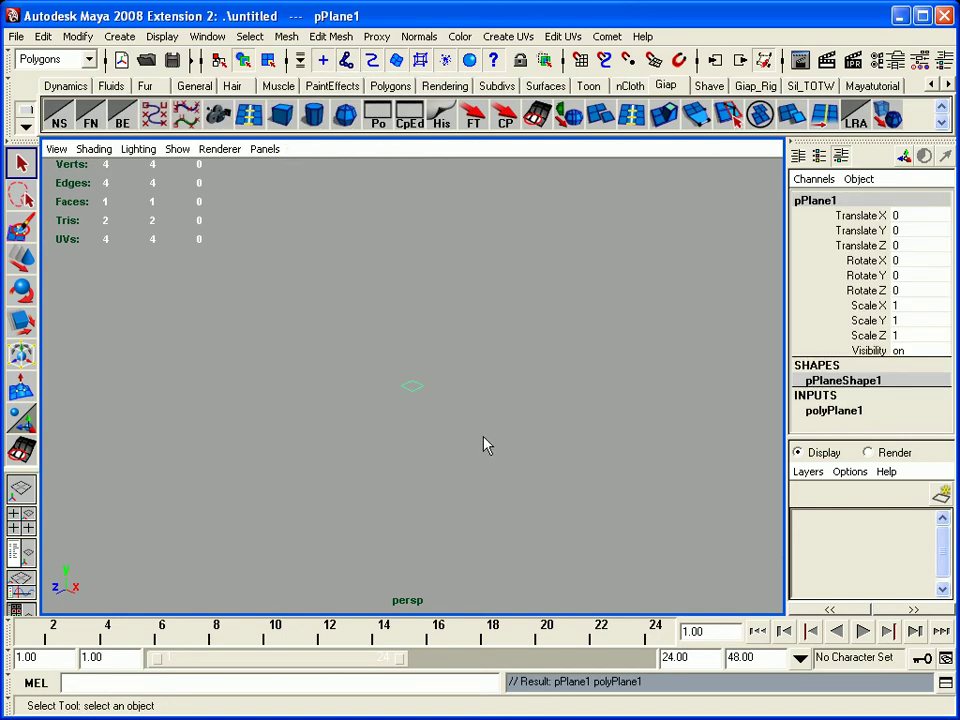
key("r")
left_click_drag(415, 387, 578, 388)
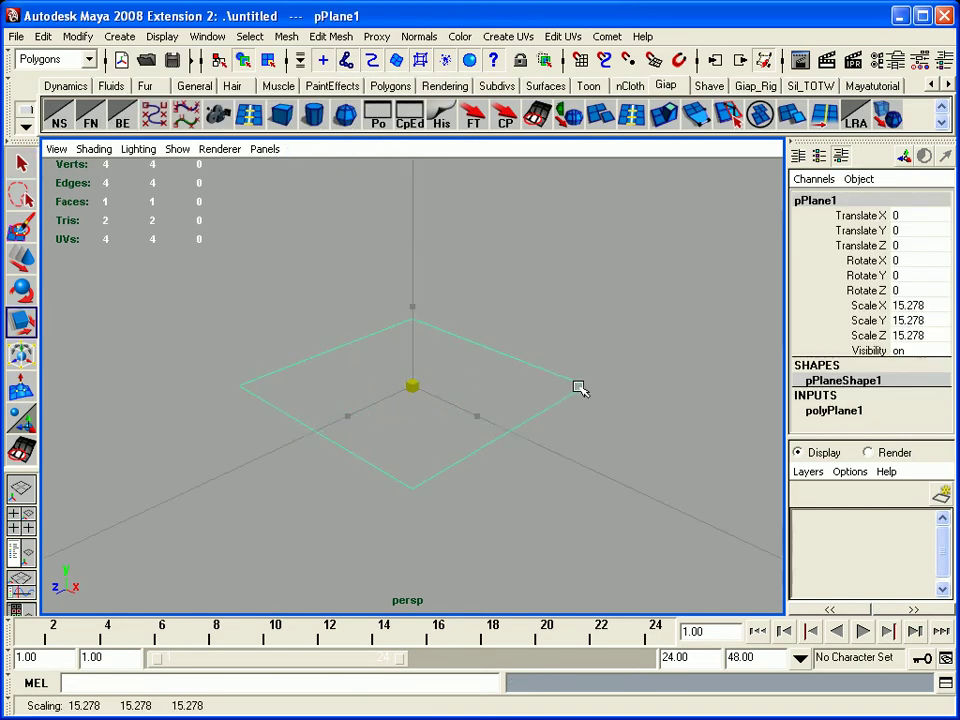
Show the plane smooth-shaded and bring the view closer to it
key("5")
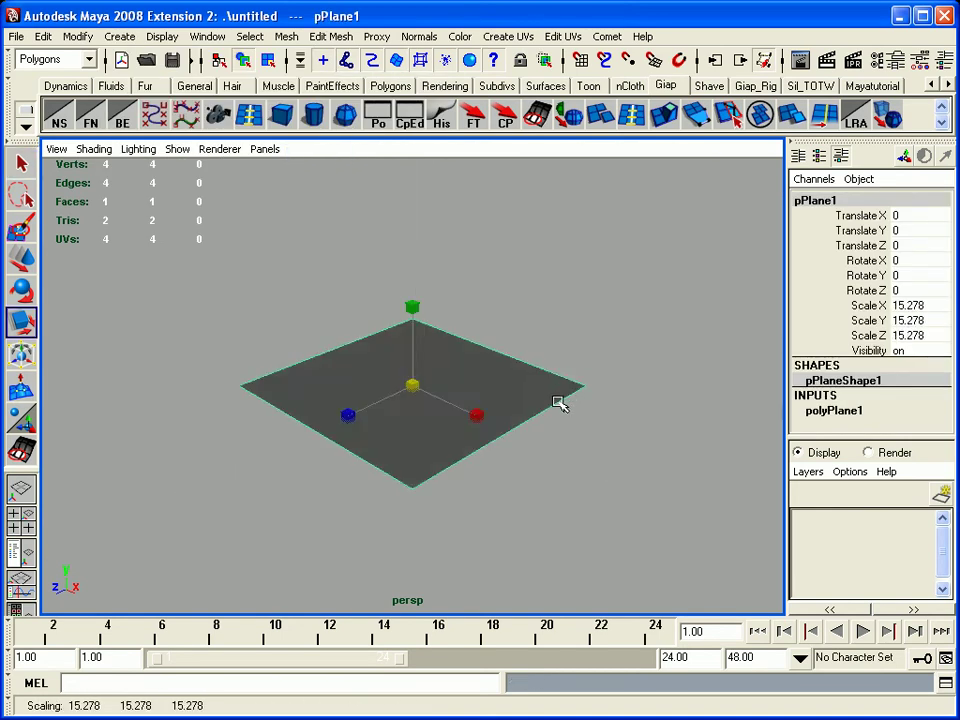
left_click(572, 478)
left_click(358, 392)
right_click_drag(336, 475, 407, 484, "alt")
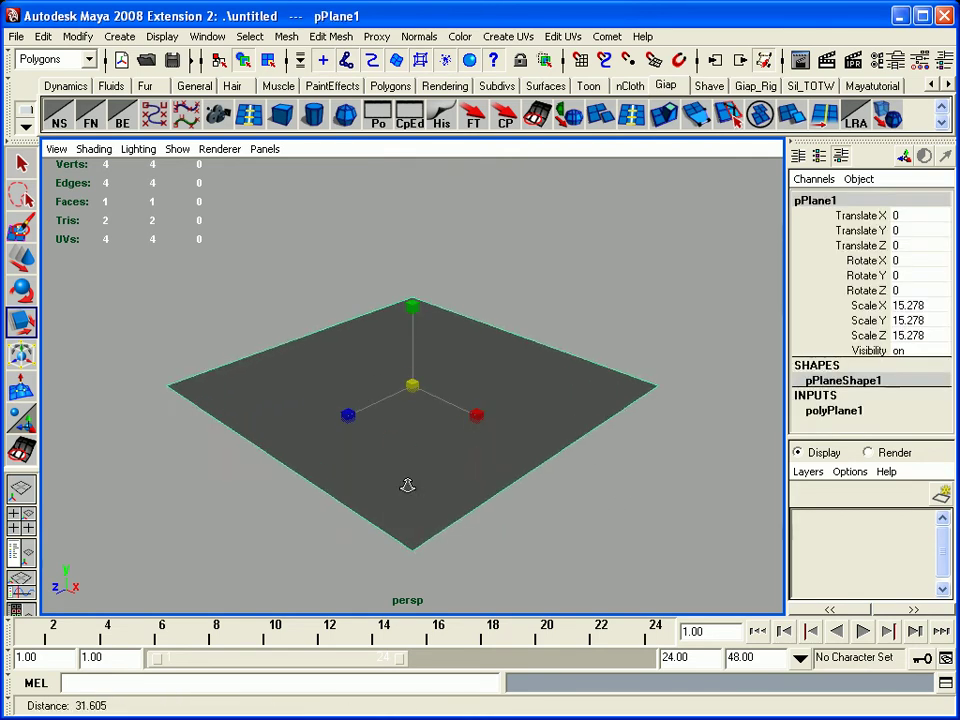
left_click_drag(407, 484, 444, 495, "alt")
middle_click_drag(444, 495, 401, 493, "alt")
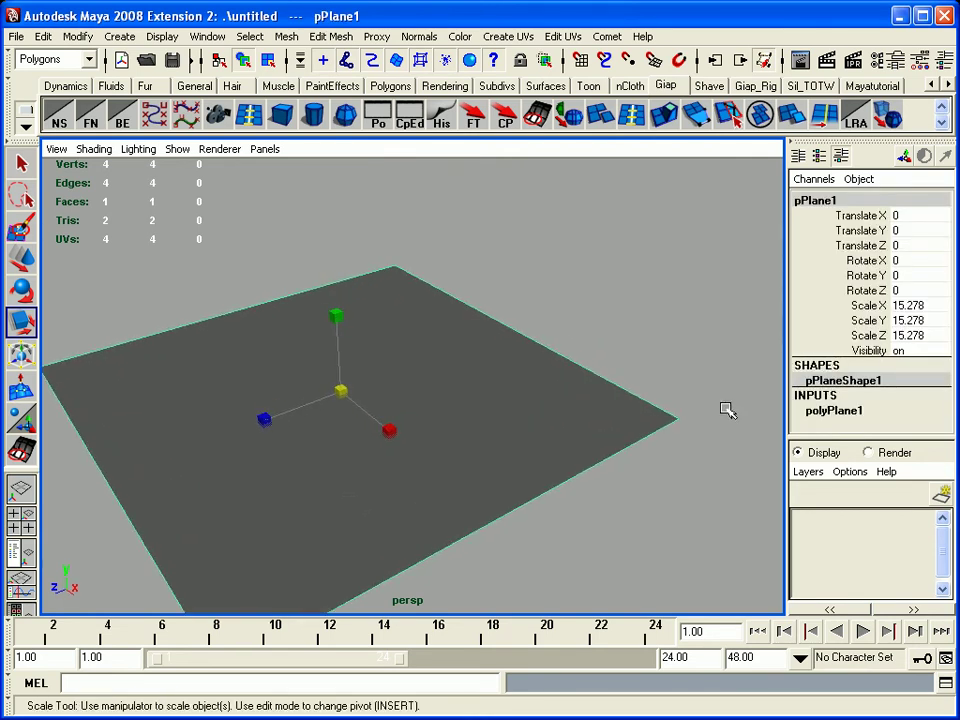
middle_click_drag(467, 422, 420, 422, "alt")
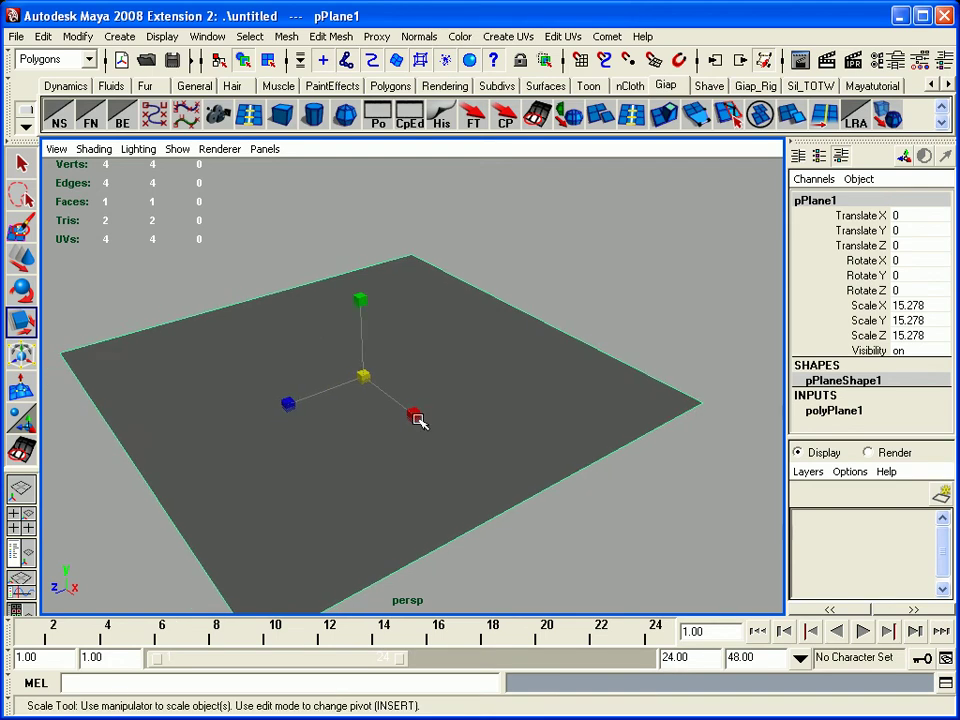
right_click_drag(418, 420, 729, 435, "alt")
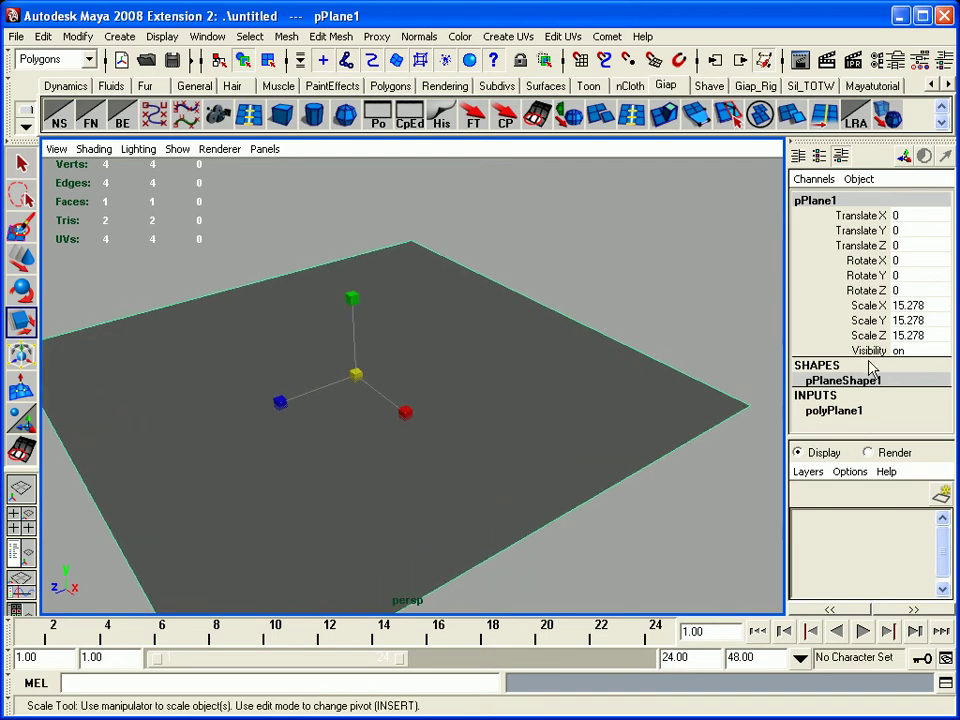
Set the plane's Subdivisions Width and Height to 10 in the Channel Box
left_click(872, 418)
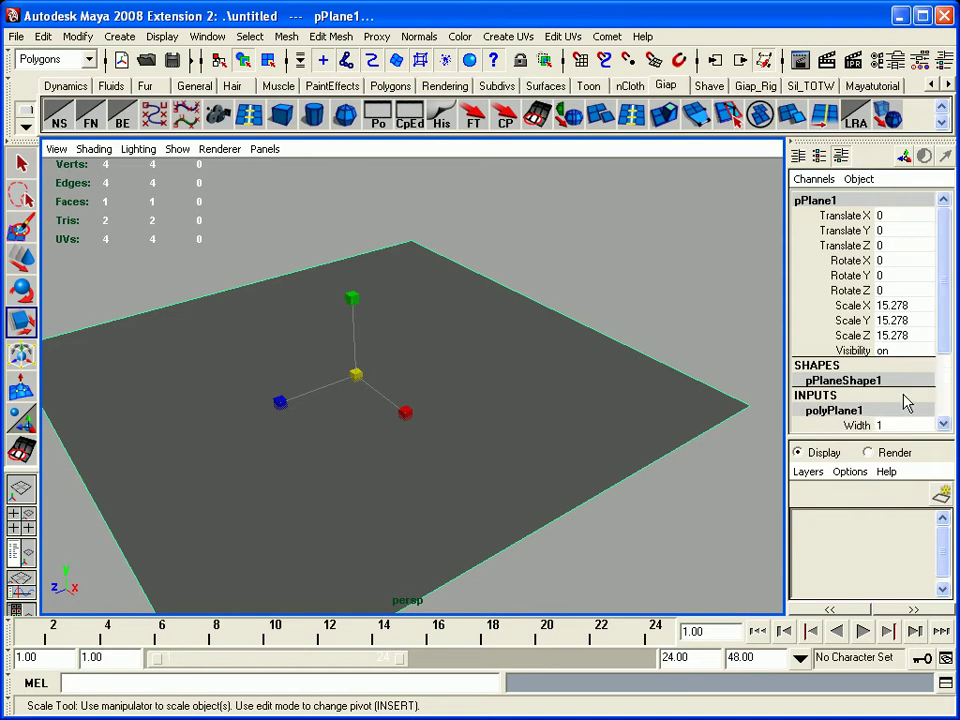
scroll(943, 330, "down", 2)
scroll(946, 380, "down", 2)
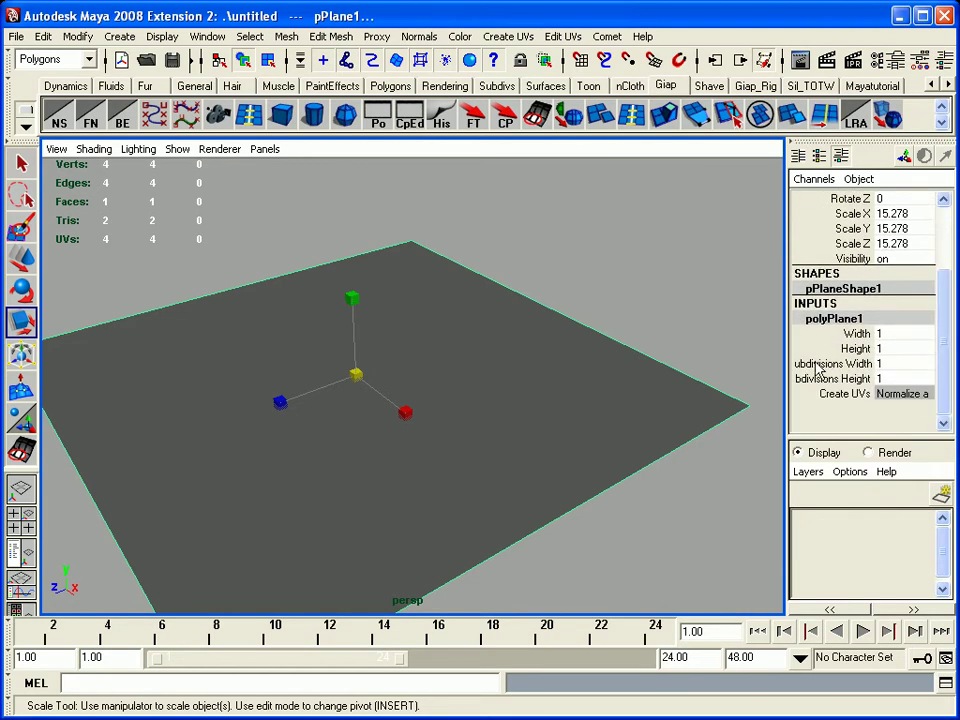
left_click_drag(880, 364, 893, 379)
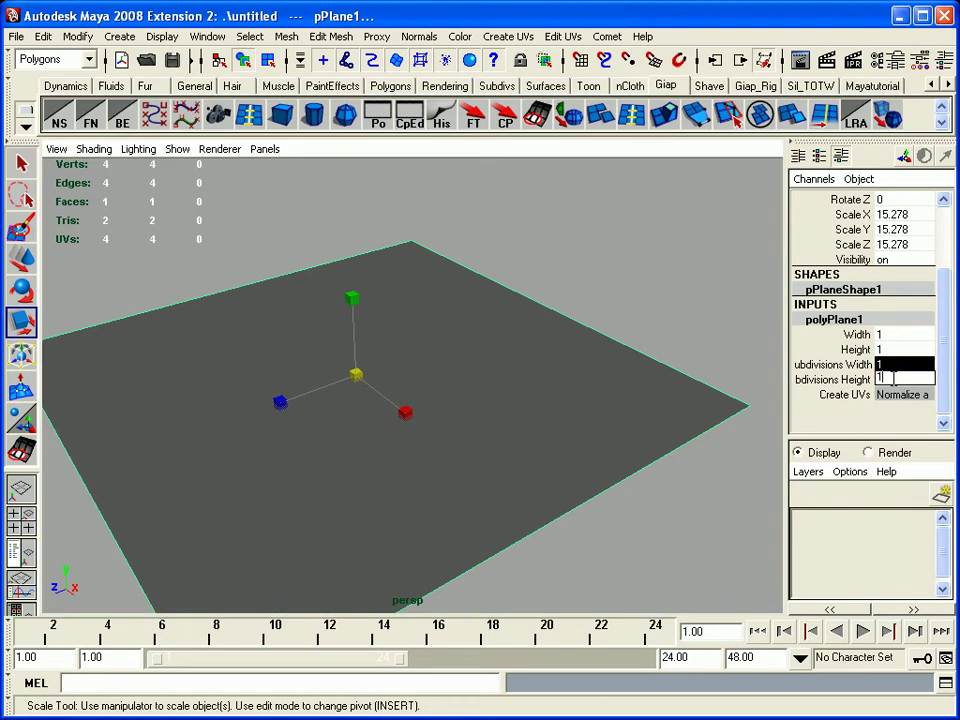
type("0")
key("Return")
left_click(614, 456)
mouse_move(553, 461)
left_mouse_down("alt")
mouse_move(484, 446)
mouse_move(443, 398)
mouse_move(399, 420)
mouse_move(516, 456)
left_mouse_up("alt")
left_click(443, 398)
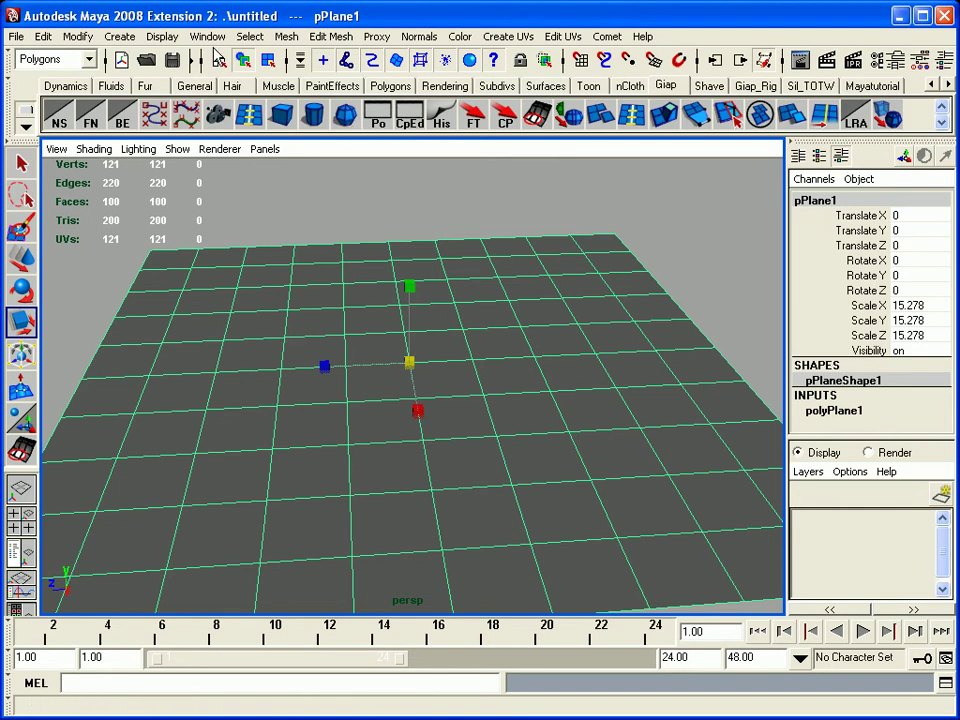
left_click(119, 36)
Create a polygon sphere with 8 by 8 subdivisions
mouse_move(158, 80)
left_click(345, 97)
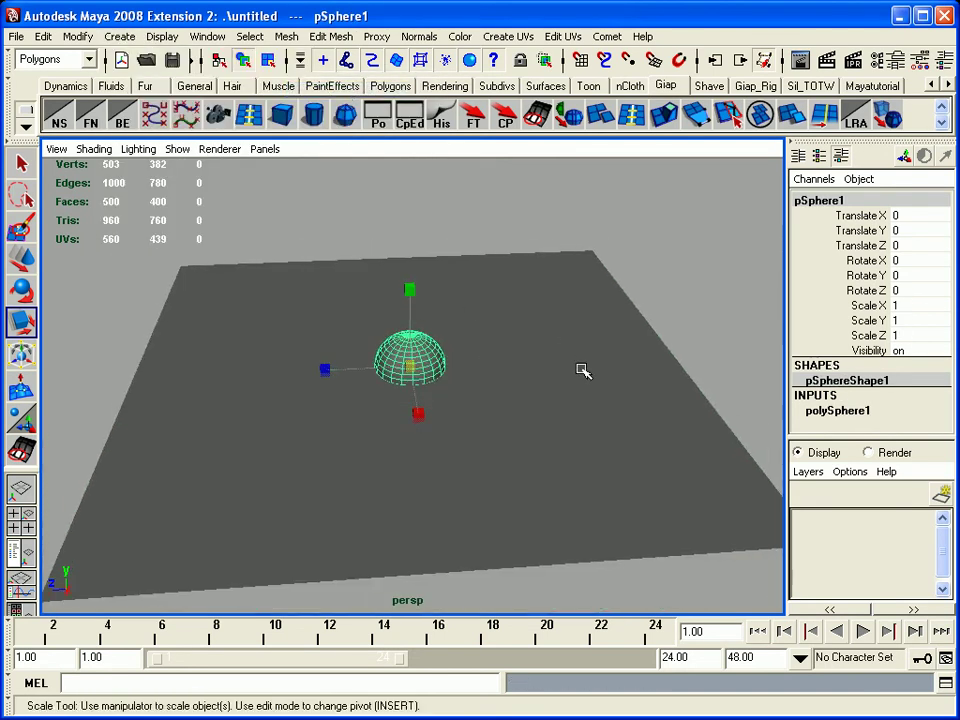
scroll(943, 352, "down", 3)
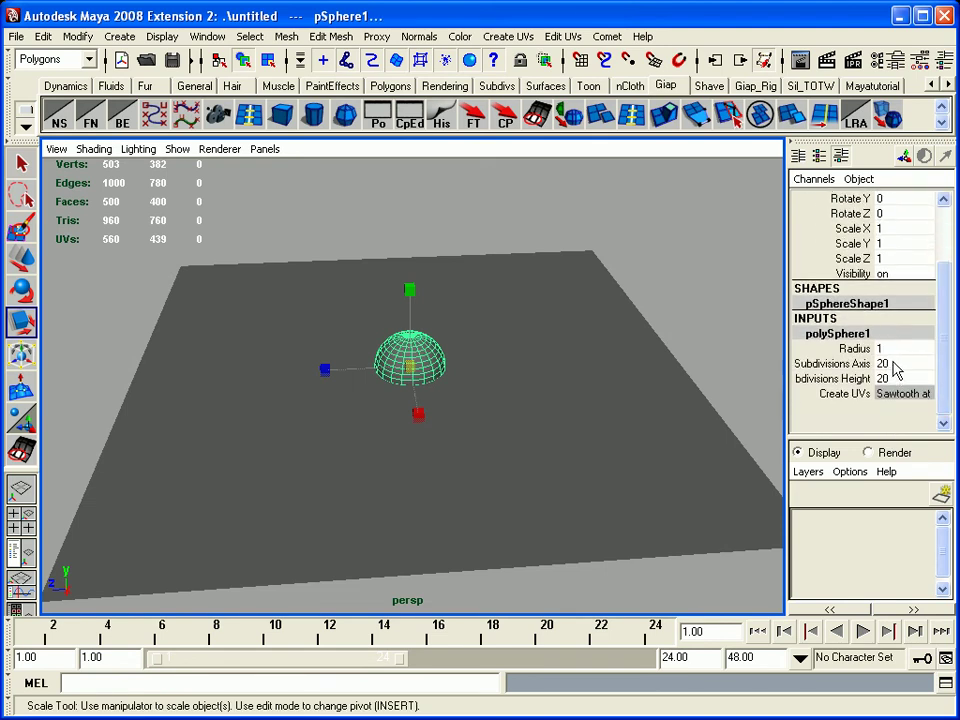
left_click_drag(890, 364, 893, 377)
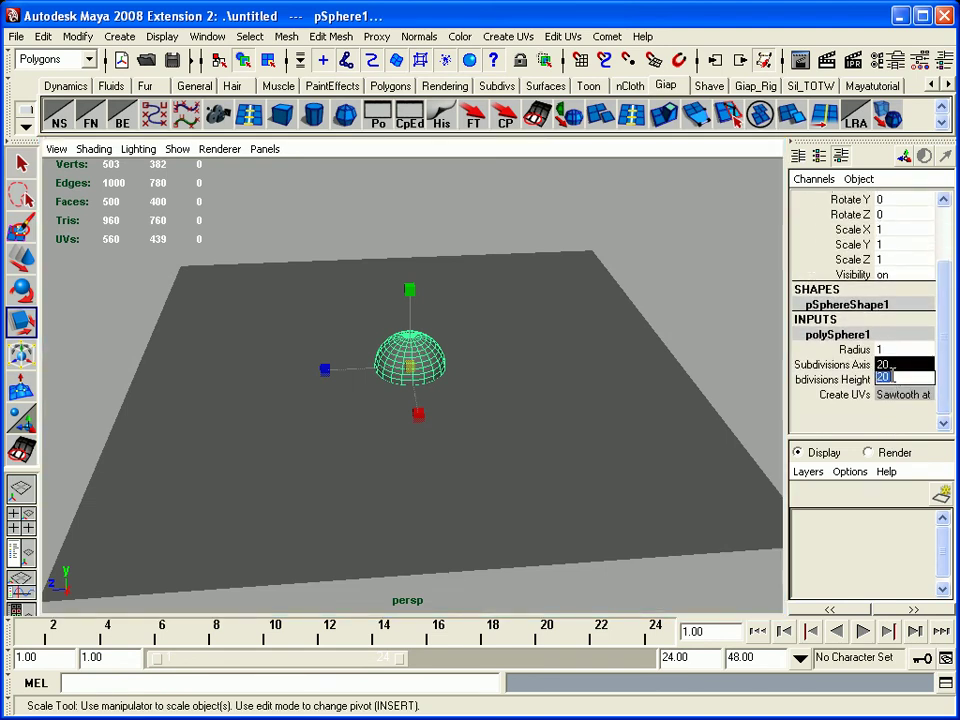
type("8")
key("Return")
Raise the sphere to Translate Y 2.658, frame it and show it faceted
left_click(729, 294)
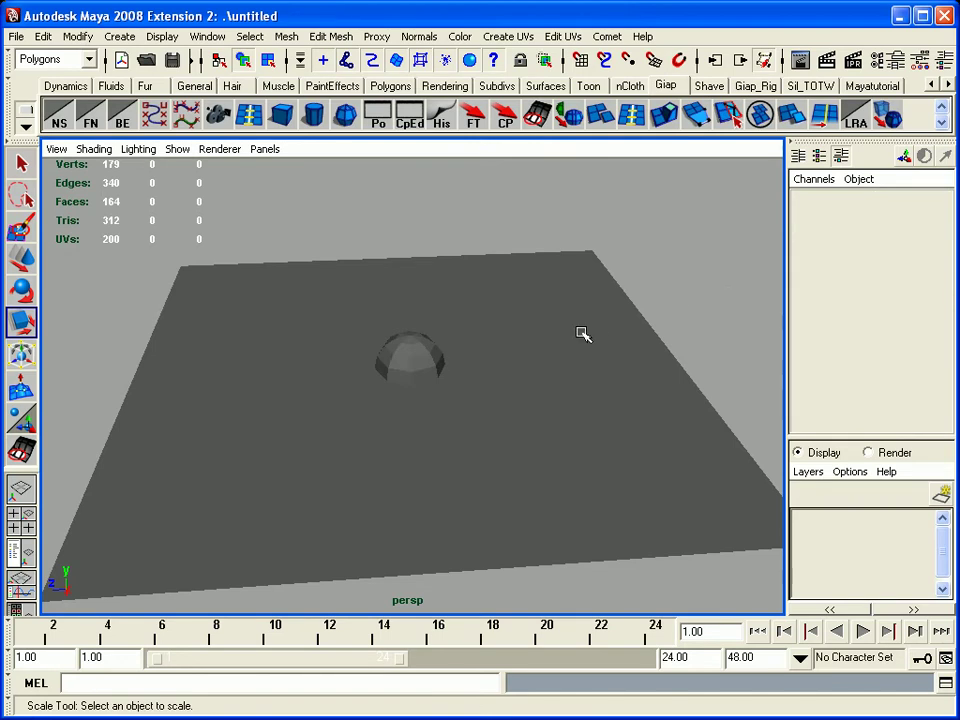
left_click(397, 355)
key("w")
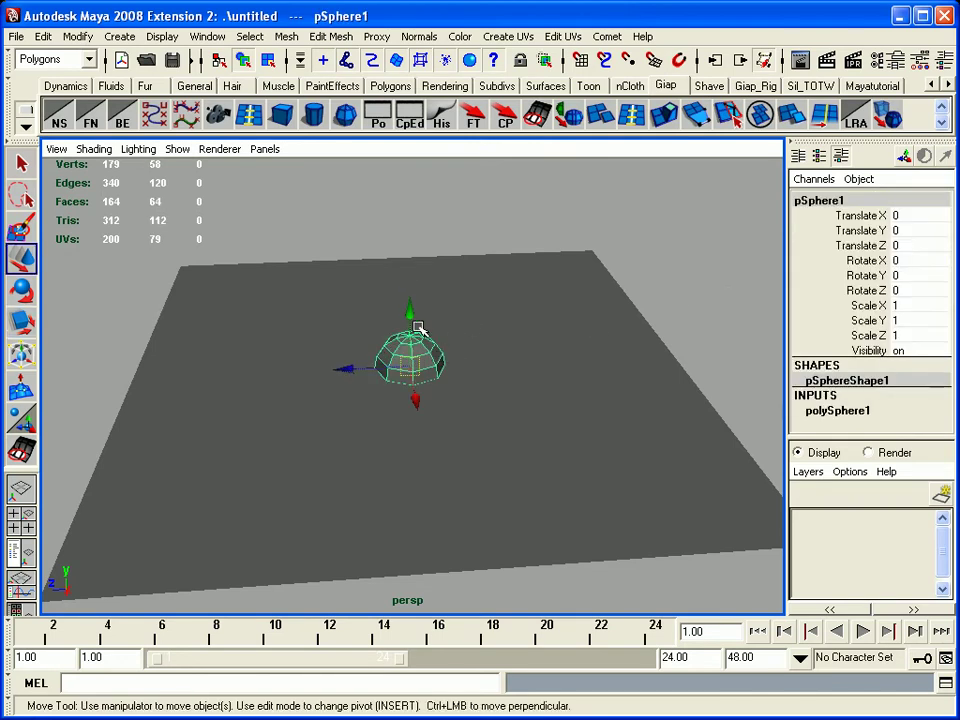
left_click_drag(413, 320, 410, 225)
key("f")
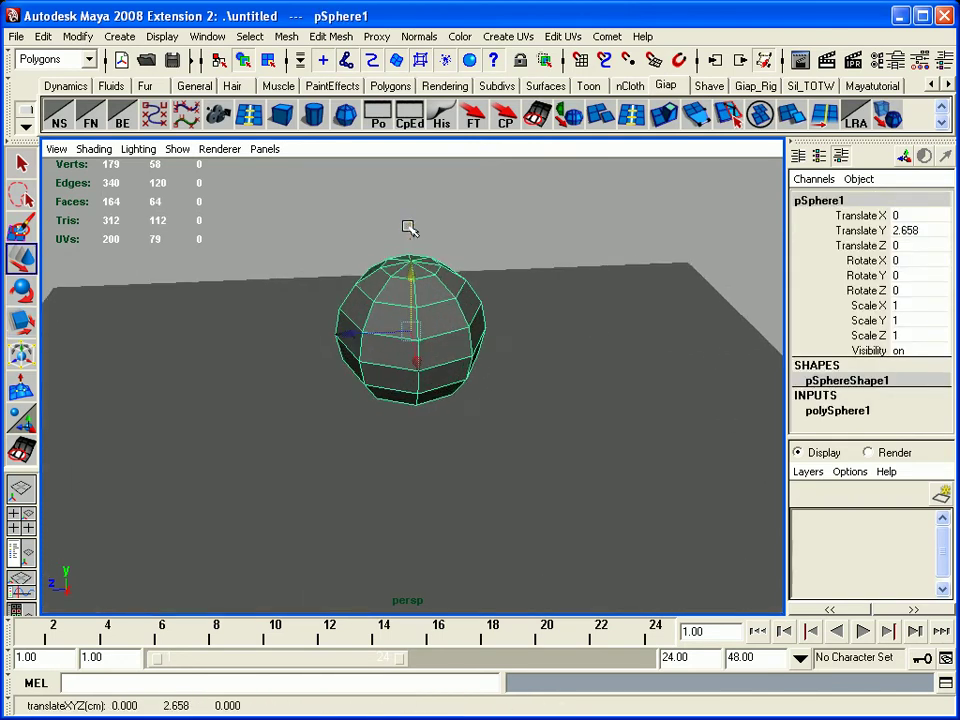
mouse_move(435, 332)
left_mouse_down("alt")
mouse_move(526, 290)
mouse_move(542, 328)
left_mouse_up("alt")
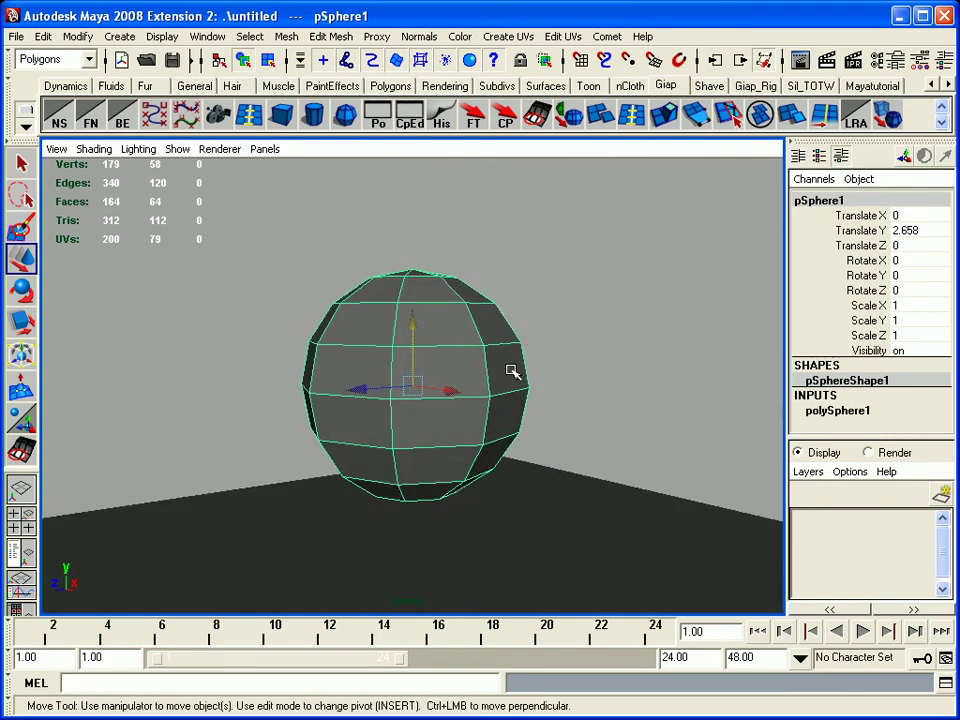
key("1")
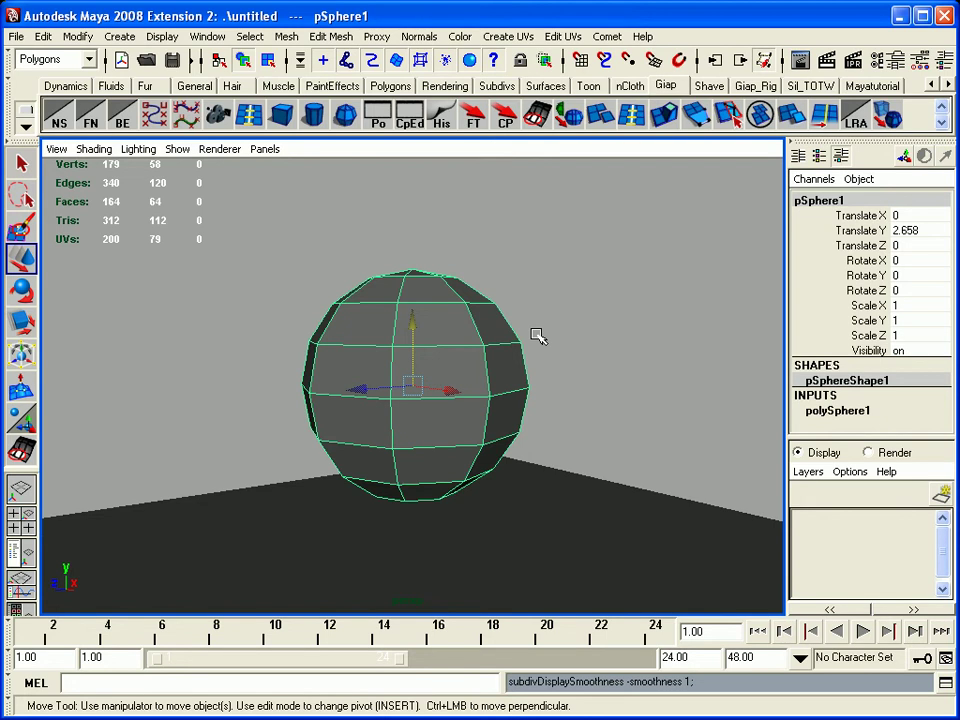
Turn on smooth mesh preview for the sphere with display modes 2, then 3
key("2")
right_click_drag(541, 331, 534, 403, "alt")
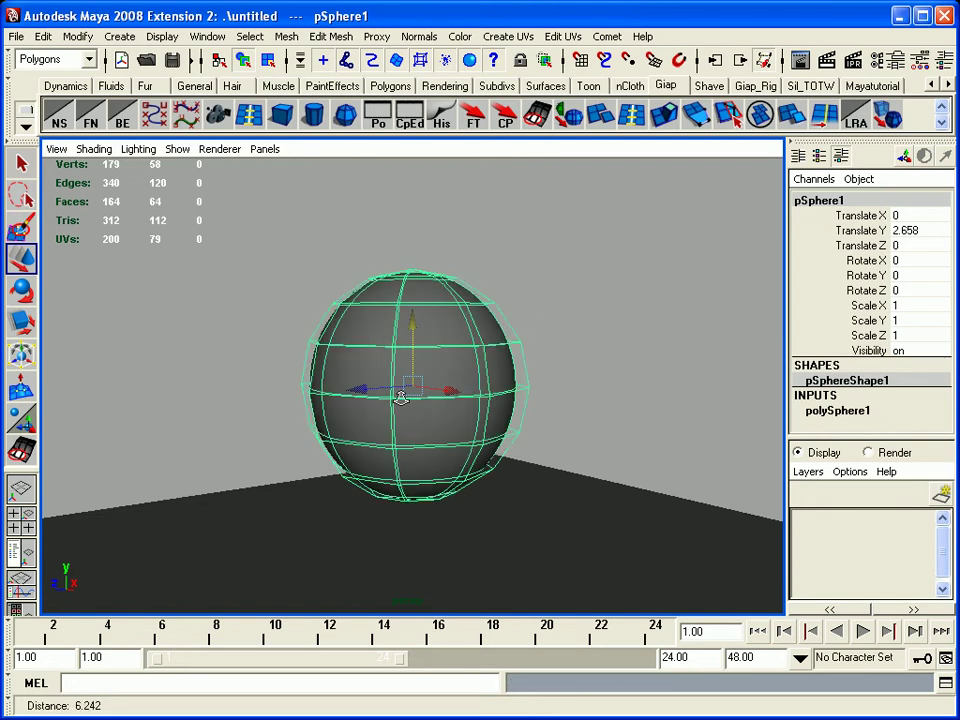
mouse_move(534, 403)
left_mouse_down("alt")
mouse_move(570, 402)
mouse_move(568, 392)
left_mouse_up("alt")
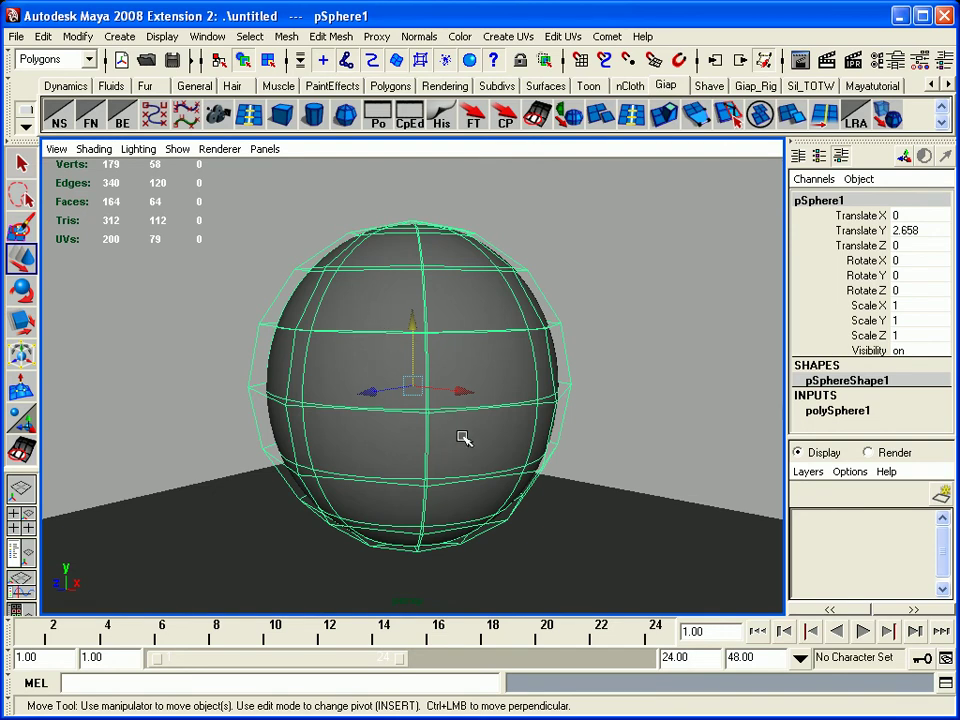
key("3")
mouse_move(497, 422)
left_mouse_down("alt")
mouse_move(478, 413)
mouse_move(506, 420)
left_mouse_up("alt")
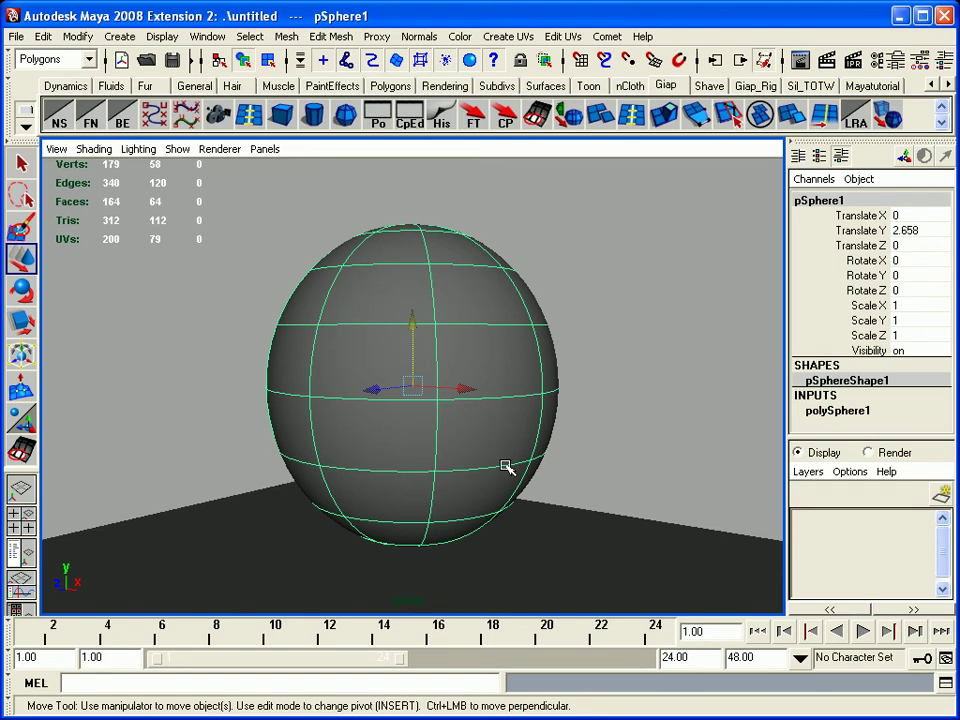
Check the smoothed sphere in wireframe (4), then return to shaded display (5)
key("4")
mouse_move(518, 468)
left_mouse_down()
mouse_move(433, 456)
mouse_move(459, 469)
mouse_move(520, 459)
mouse_move(510, 450)
mouse_move(499, 476)
mouse_move(531, 481)
left_mouse_up()
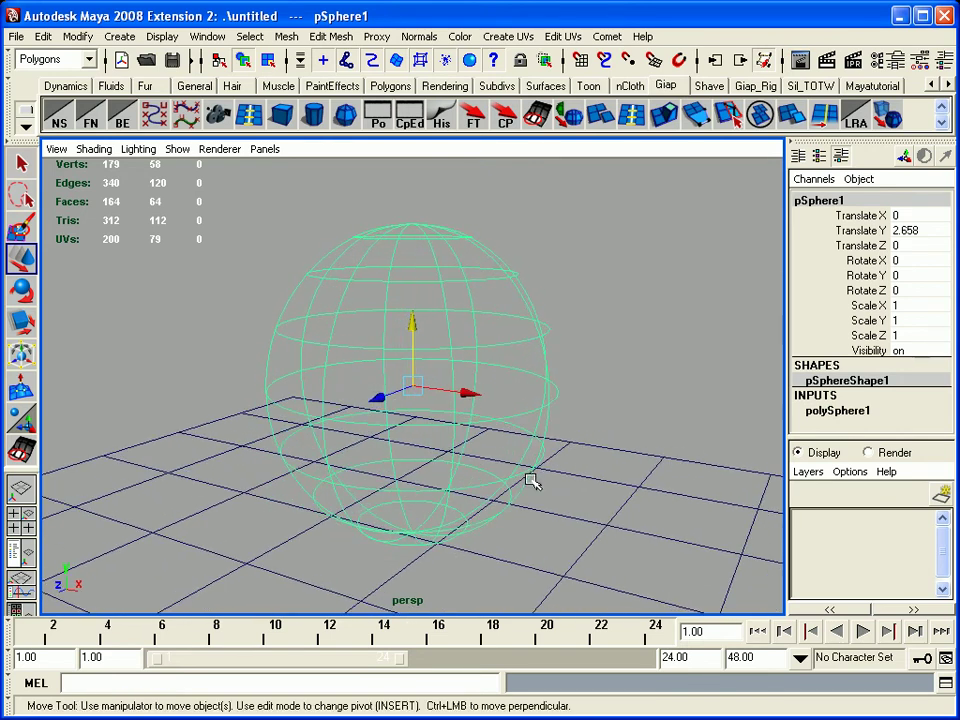
key("5")
left_click_drag(570, 467, 463, 454, "alt")
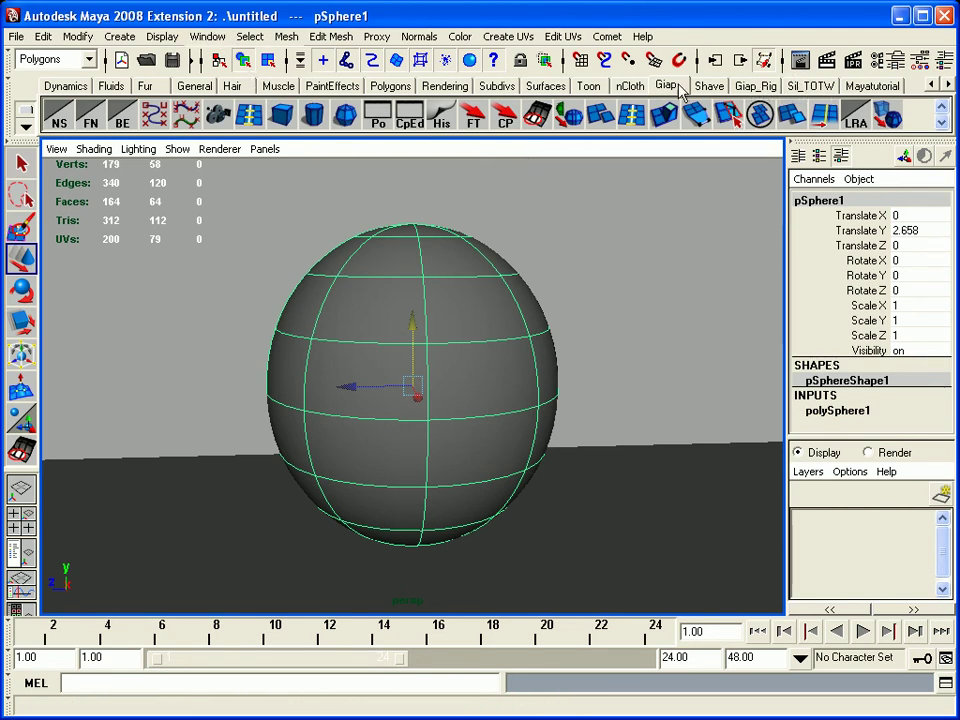
Create a Blinn material in Hypershade and assign blinn1 to the sphere
left_click(940, 125)
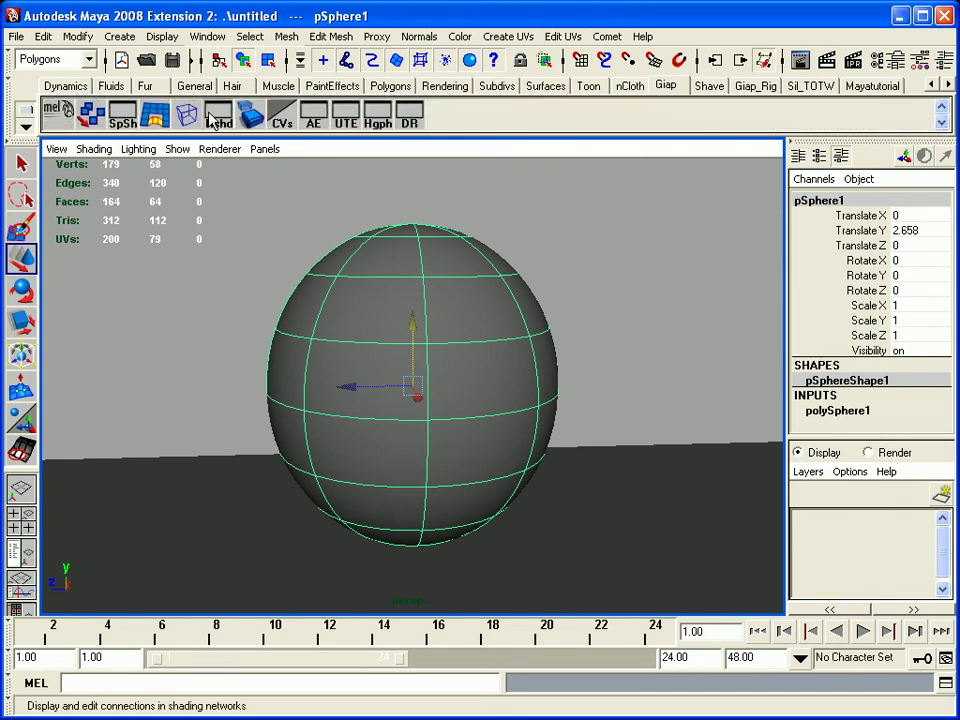
left_click(213, 120)
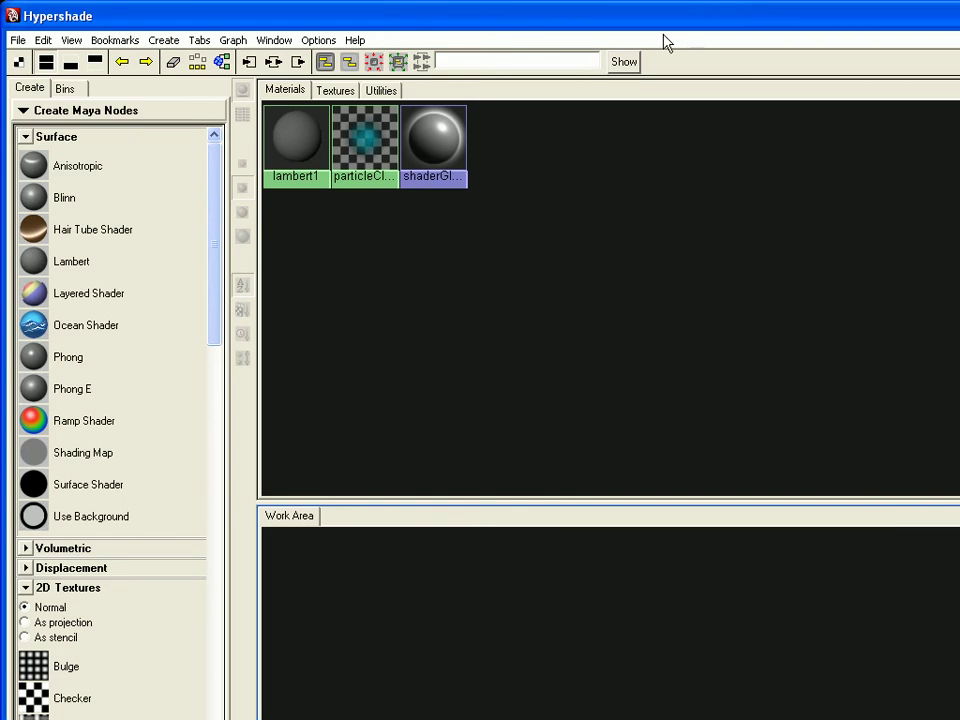
double_click(621, 25)
left_click_drag(493, 50, 522, 66)
mouse_move(75, 86)
left_mouse_down()
mouse_move(226, 221)
mouse_move(508, 553)
left_mouse_up()
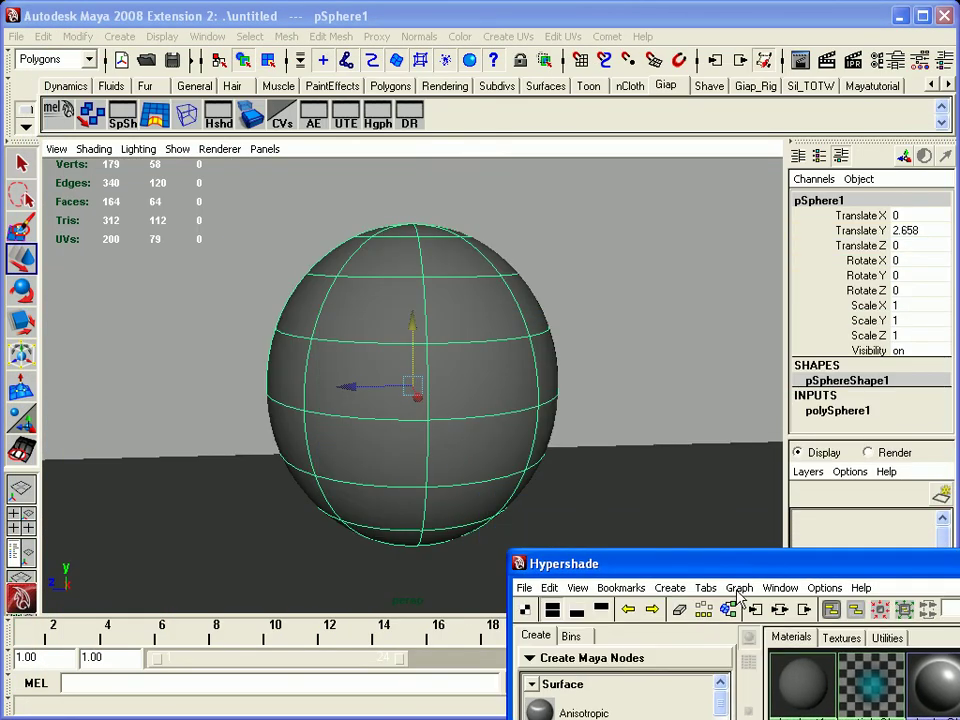
mouse_move(793, 578)
left_mouse_down()
mouse_move(428, 188)
mouse_move(396, 180)
mouse_move(441, 201)
left_mouse_up()
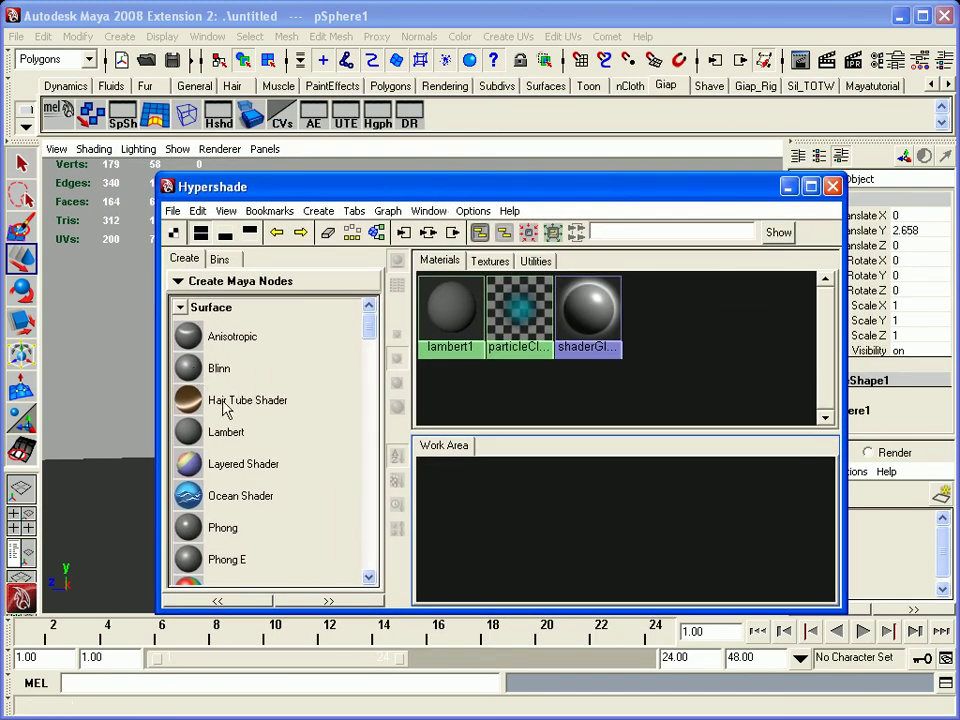
left_click(197, 378)
left_click_drag(439, 186, 770, 167)
middle_click_drag(780, 290, 375, 381)
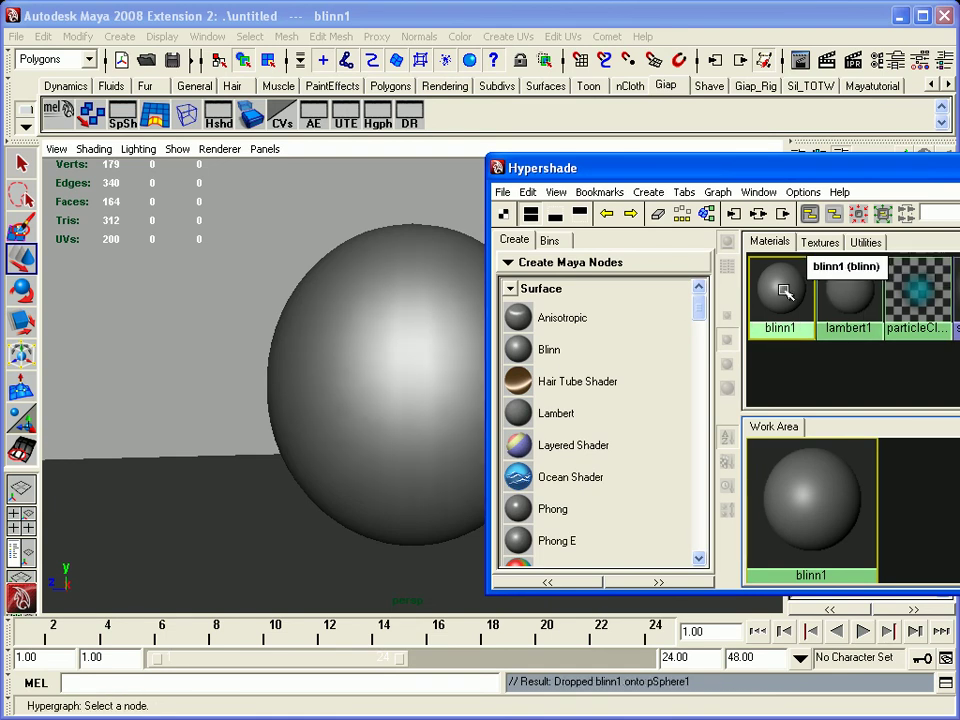
Colour blinn1 light green (R 0.61, G 0.904, B 0.434) and close the editors
double_click(772, 292)
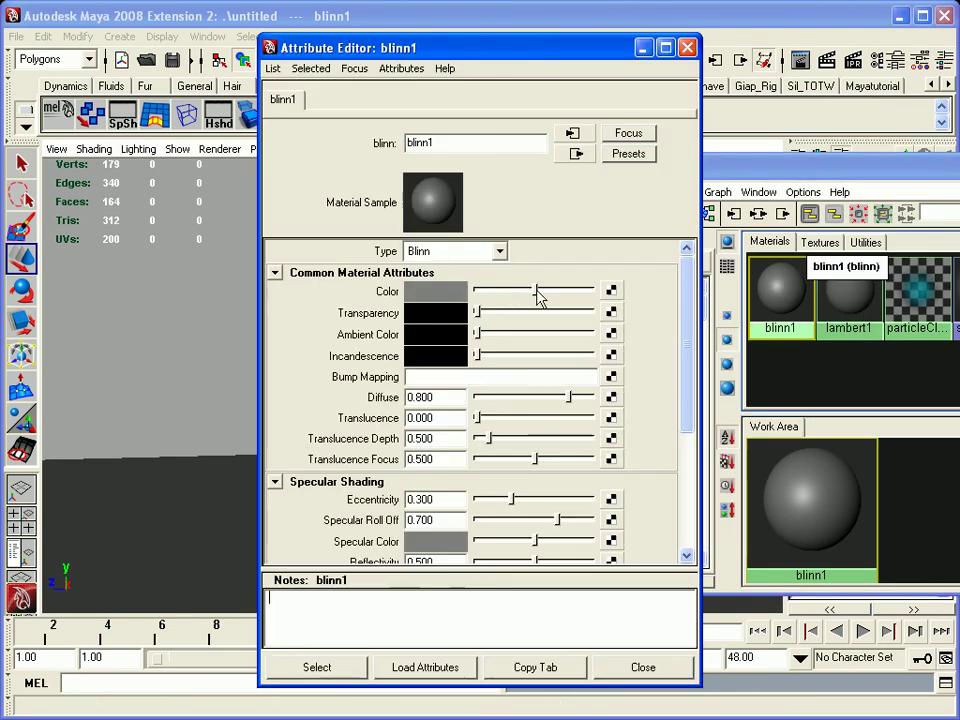
left_click(428, 293)
left_click(474, 276)
left_click_drag(375, 311, 385, 258)
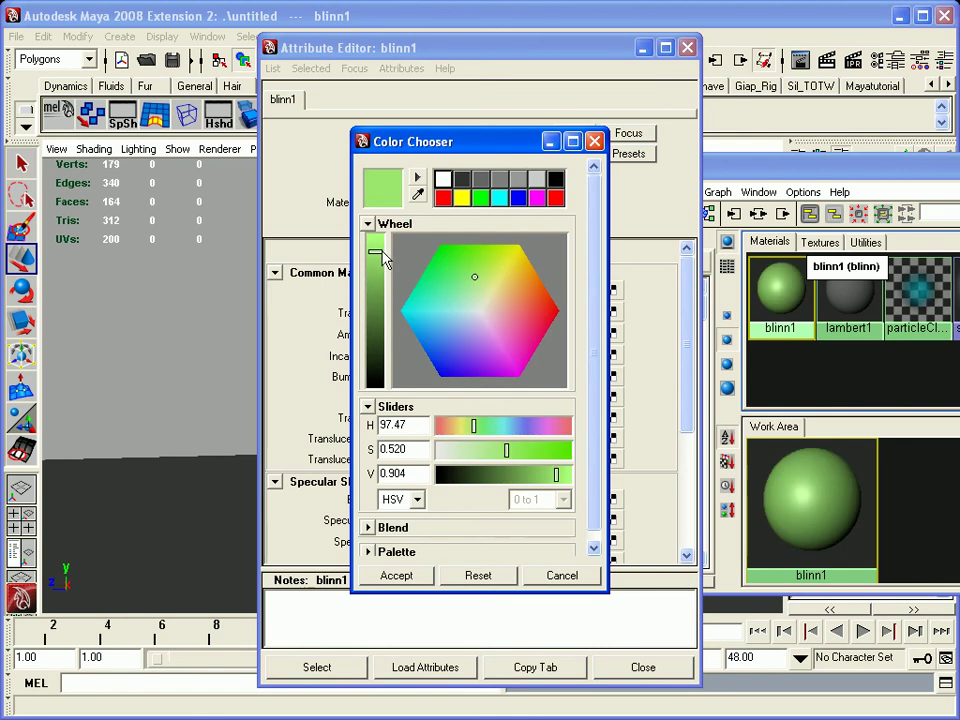
left_click(395, 577)
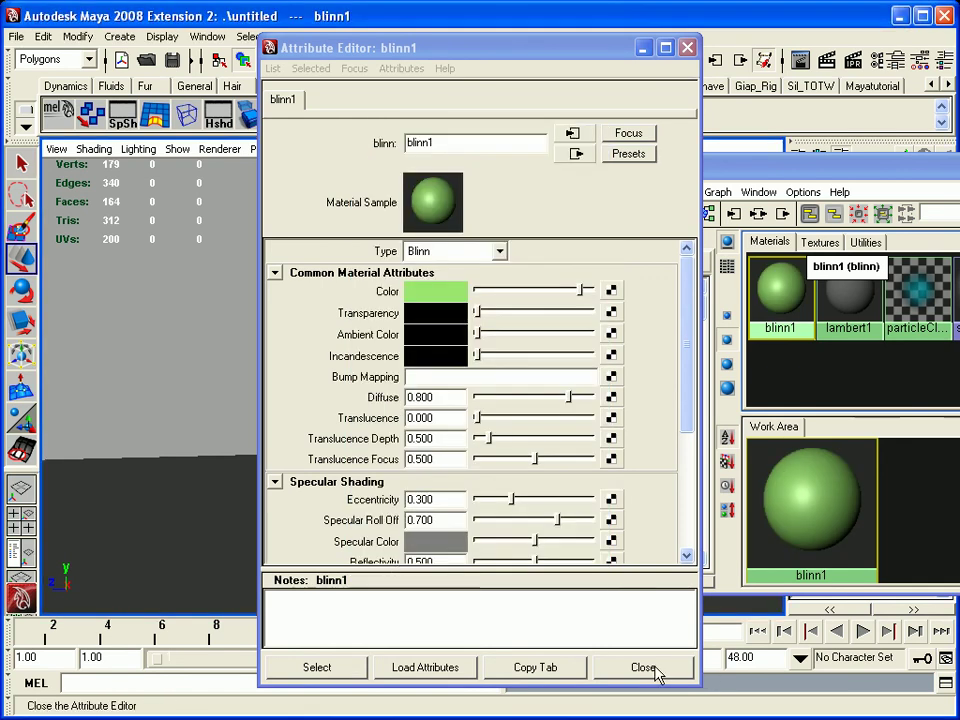
left_click(652, 670)
left_click(420, 380)
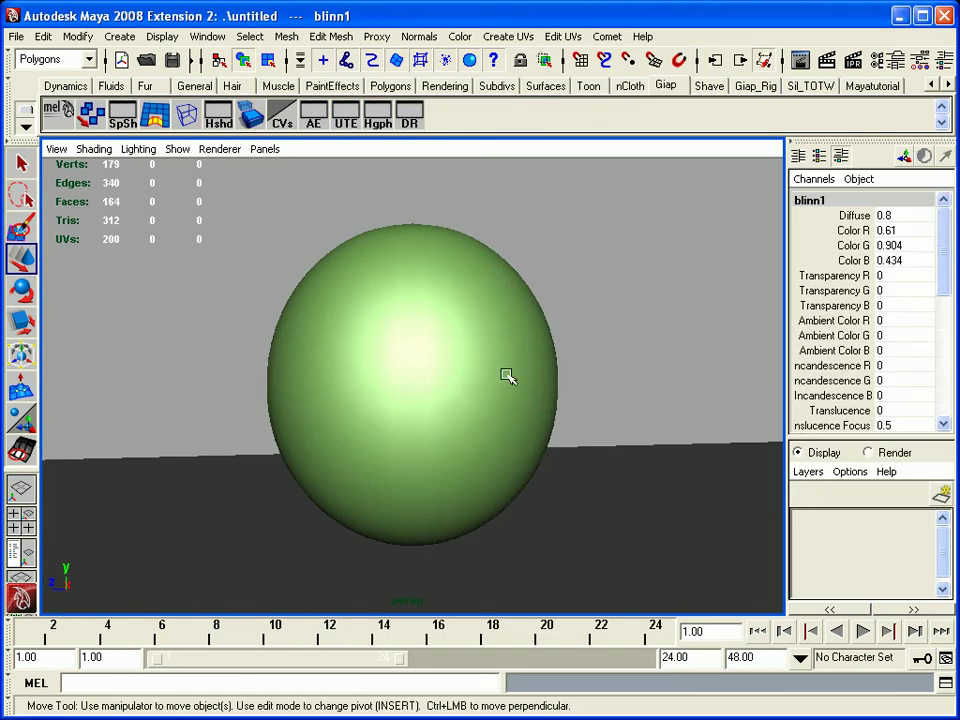
left_click(483, 366)
Toggle between wireframe and shaded display, then deselect the sphere
key("4")
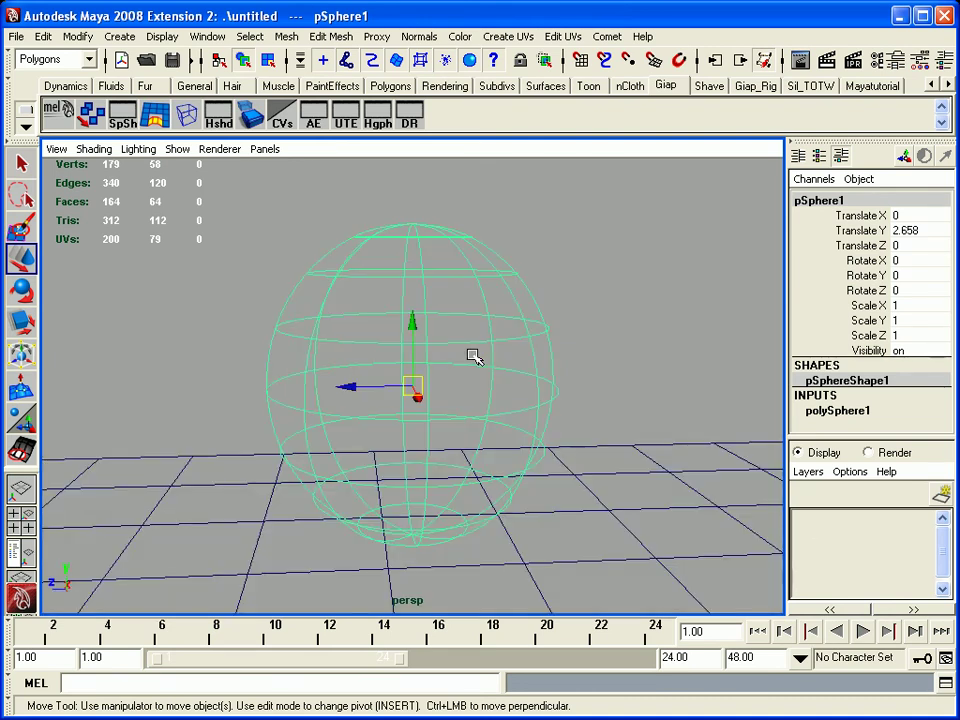
key("5")
mouse_move(548, 345)
left_mouse_down("alt")
mouse_move(623, 347)
mouse_move(583, 353)
mouse_move(514, 326)
mouse_move(468, 338)
left_mouse_up("alt")
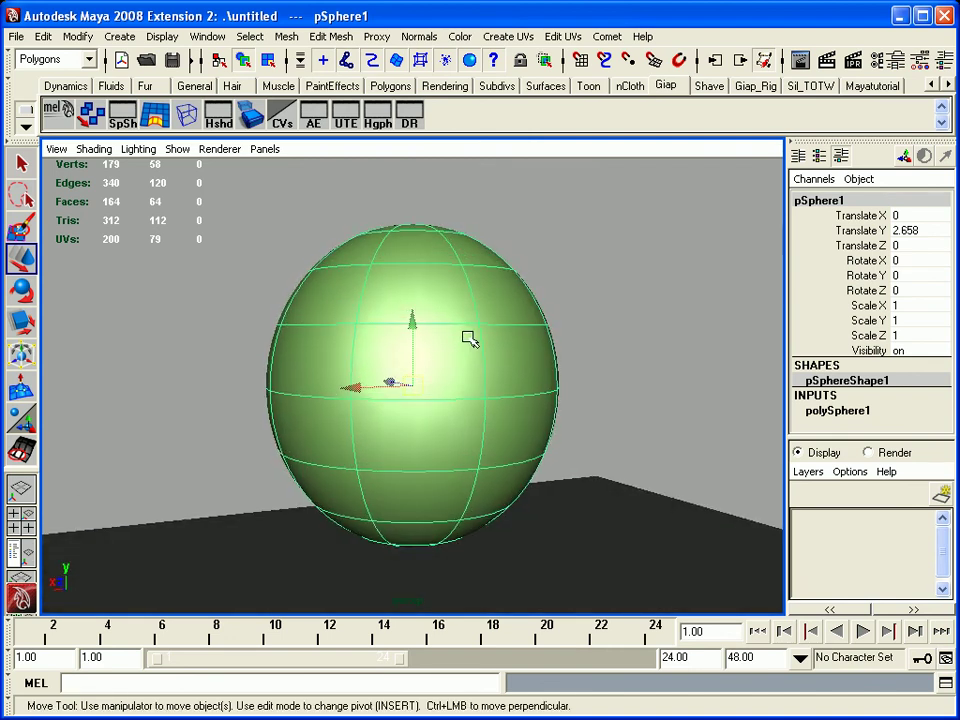
left_click(562, 330)
mouse_move(561, 334)
left_mouse_down("alt")
mouse_move(452, 371)
mouse_move(414, 401)
mouse_move(470, 384)
mouse_move(482, 416)
mouse_move(461, 400)
left_mouse_up("alt")
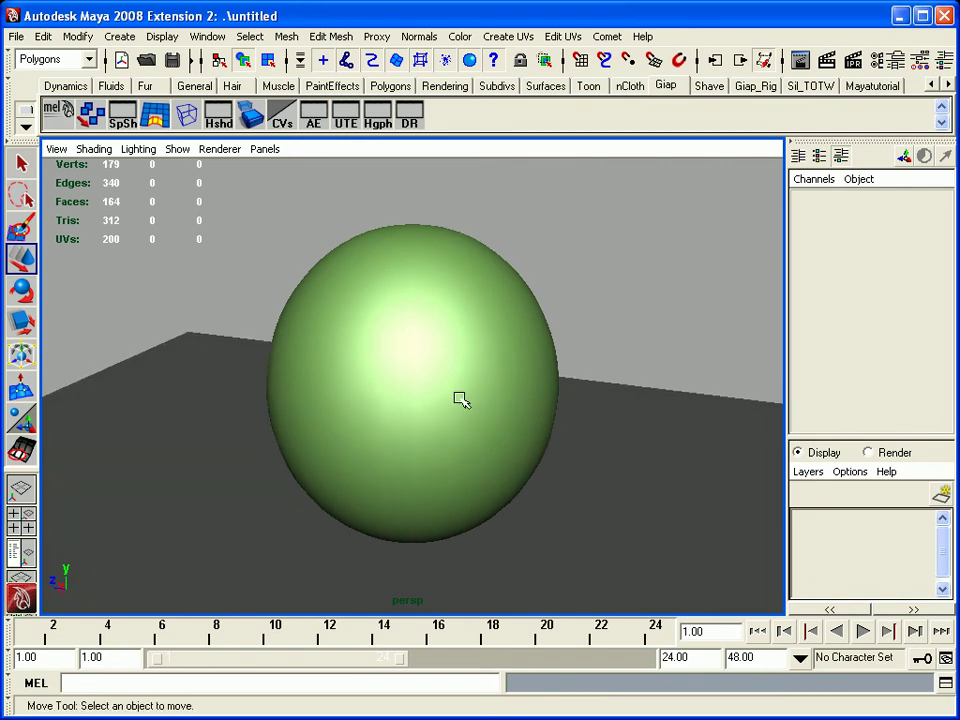
Switch the viewport to scene lighting (7), which turns the sphere and ground black
key("7")
mouse_move(544, 336)
left_mouse_down("alt")
mouse_move(549, 364)
mouse_move(503, 360)
mouse_move(487, 343)
left_mouse_up("alt")
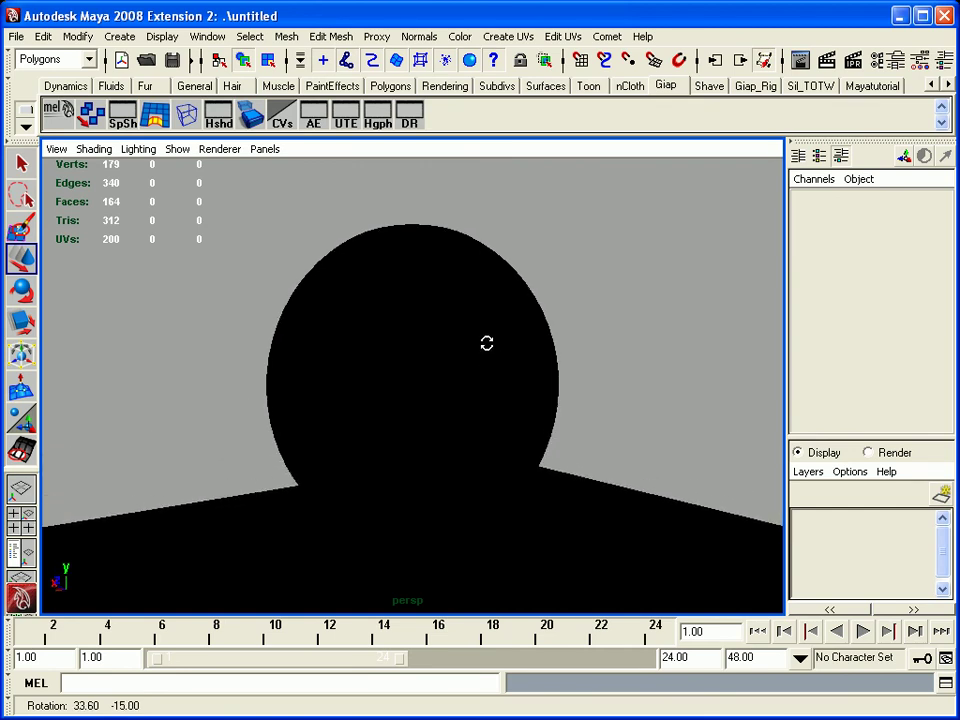
left_click_drag(567, 384, 491, 379, "alt")
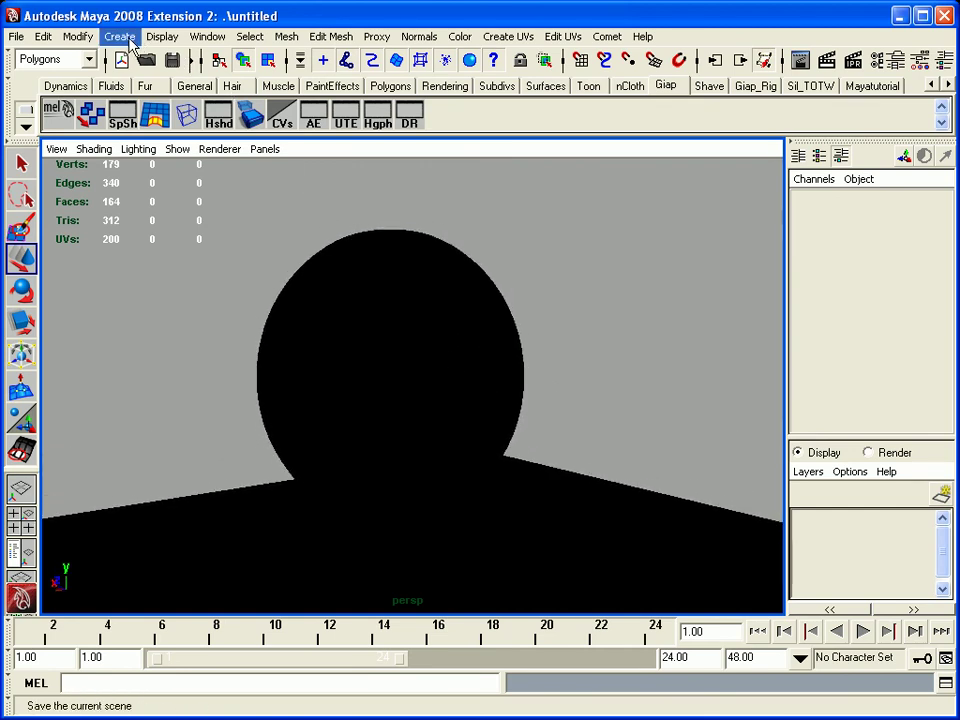
Add a directional light and move it to Translate Y 2.649, Z 2.993
left_click(122, 37)
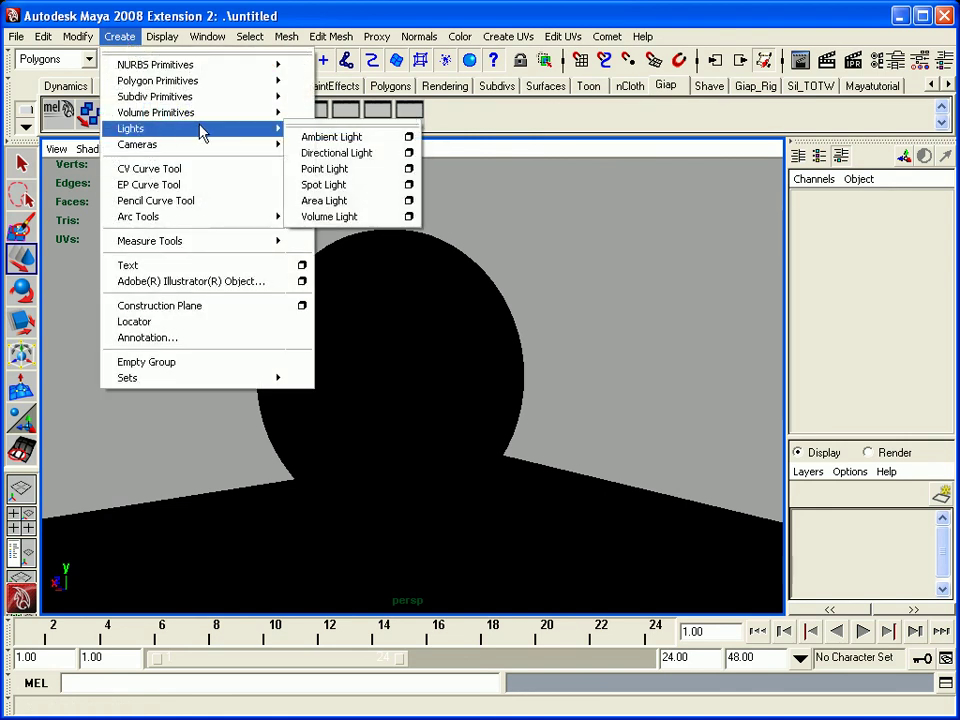
left_click(330, 153)
mouse_move(538, 362)
left_mouse_down("alt")
mouse_move(371, 375)
mouse_move(426, 375)
left_mouse_up("alt")
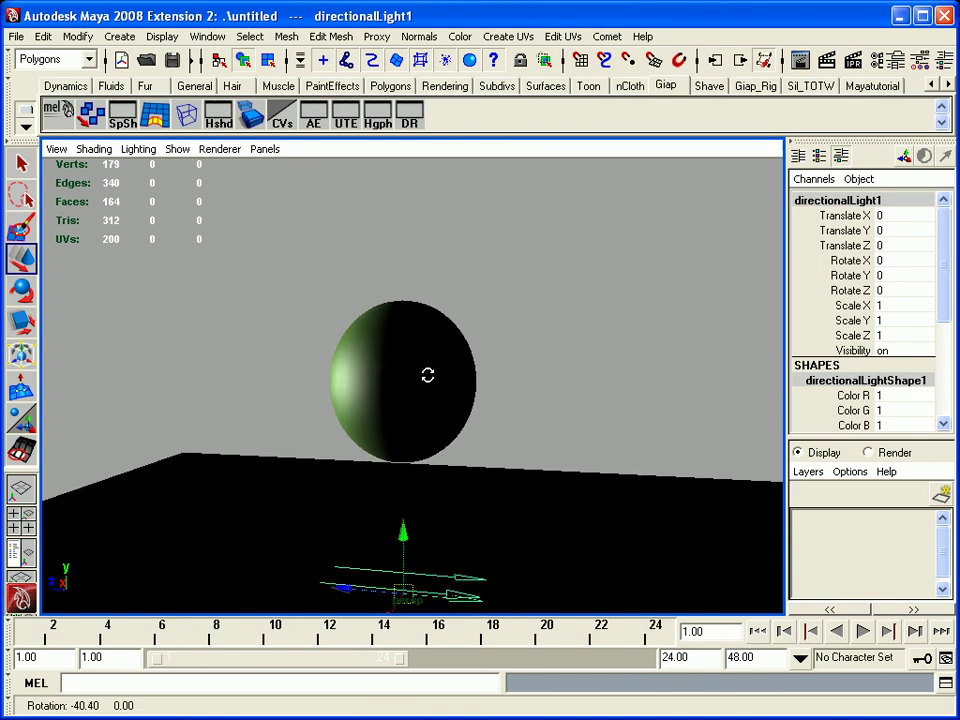
left_click_drag(403, 543, 412, 330)
left_click_drag(360, 380, 190, 377)
mouse_move(190, 377)
left_mouse_down("alt")
mouse_move(386, 377)
mouse_move(368, 393)
mouse_move(358, 368)
left_mouse_up("alt")
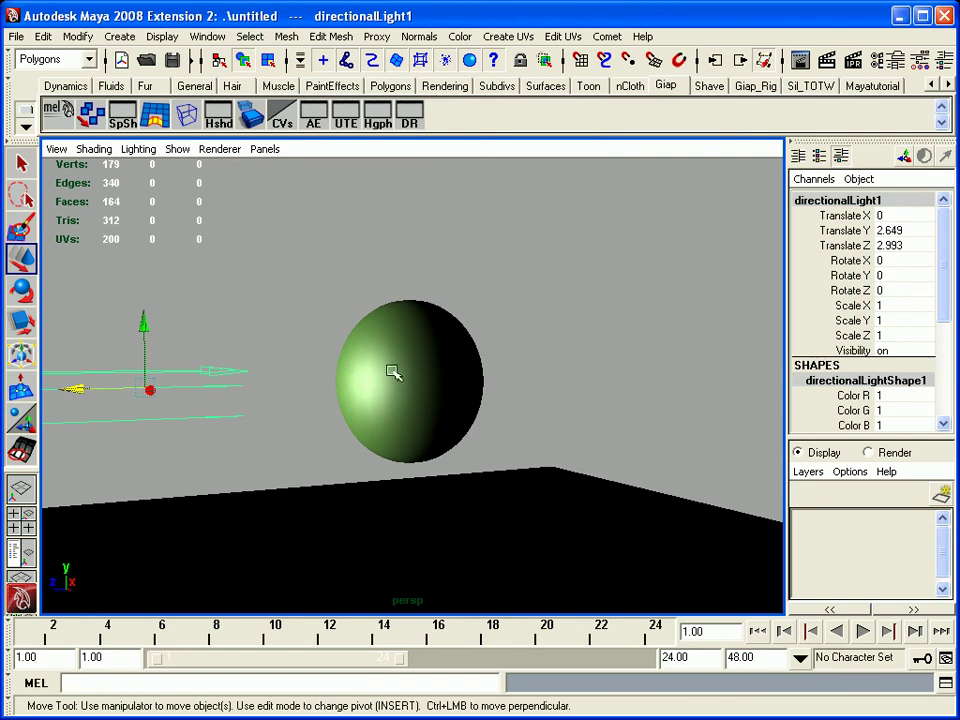
Preview the sphere at smoothness levels 1, 2 and finally 3 (fully smoothed)
left_click(395, 373)
key("1")
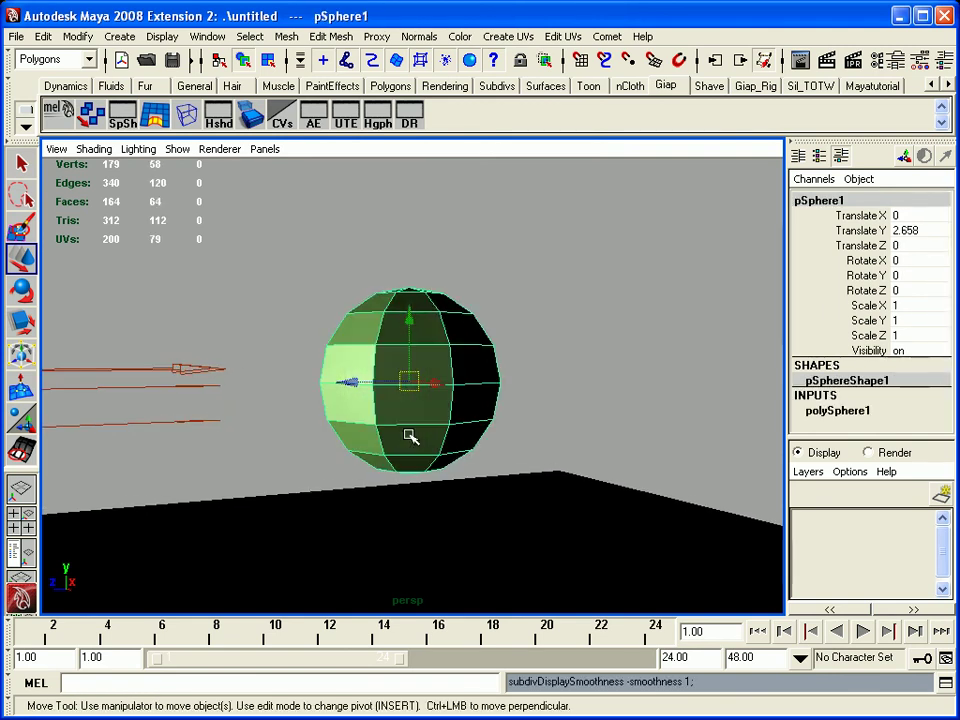
scroll(446, 436, "up", 1)
scroll(446, 438, "up", 1)
left_click_drag(444, 436, 420, 439, "alt")
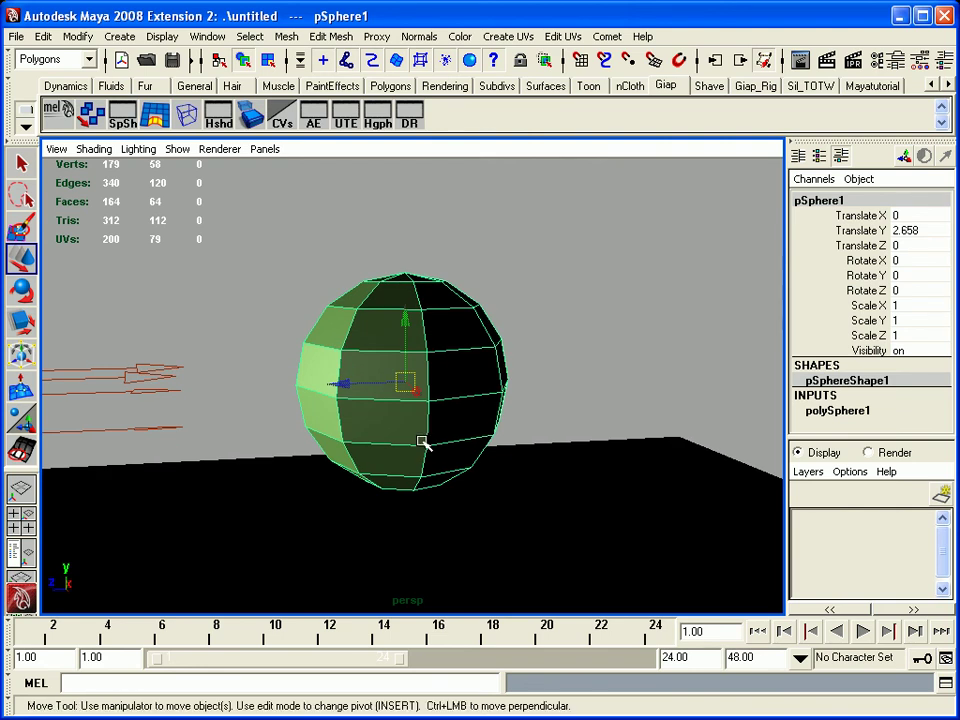
key("2")
scroll(310, 450, "up", 2)
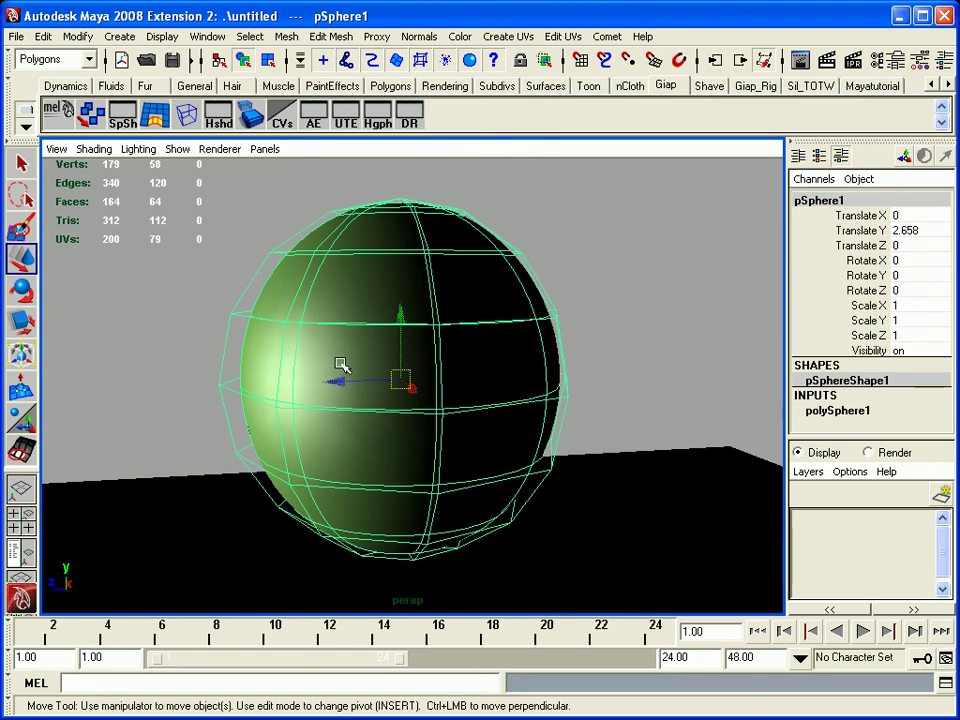
key("3")
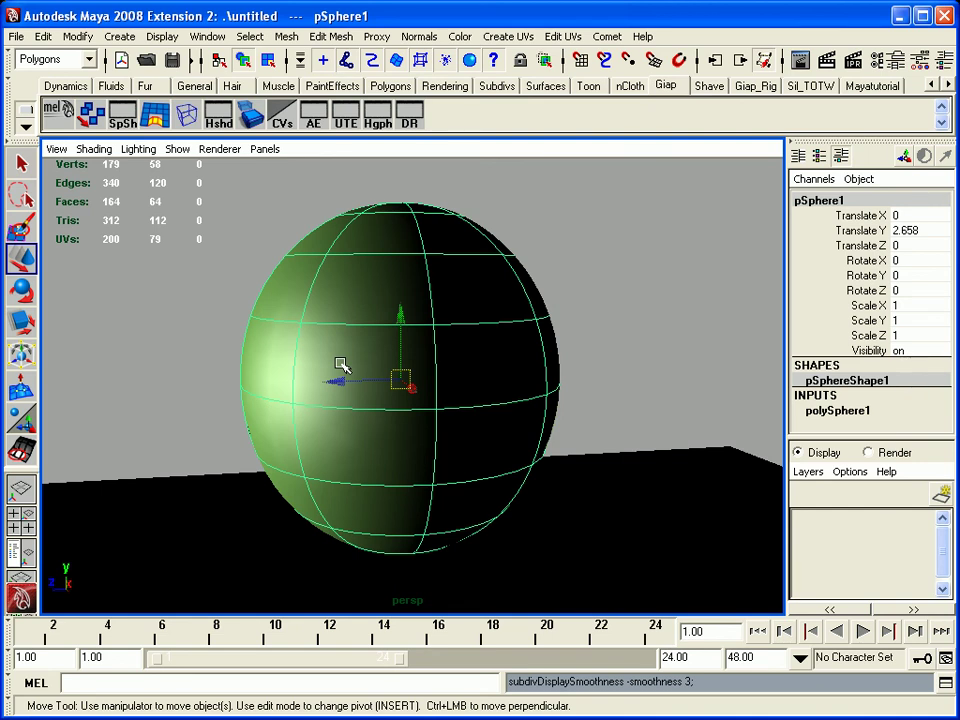
Light the viewport with the directional light so the sphere's left side shows green
key("4")
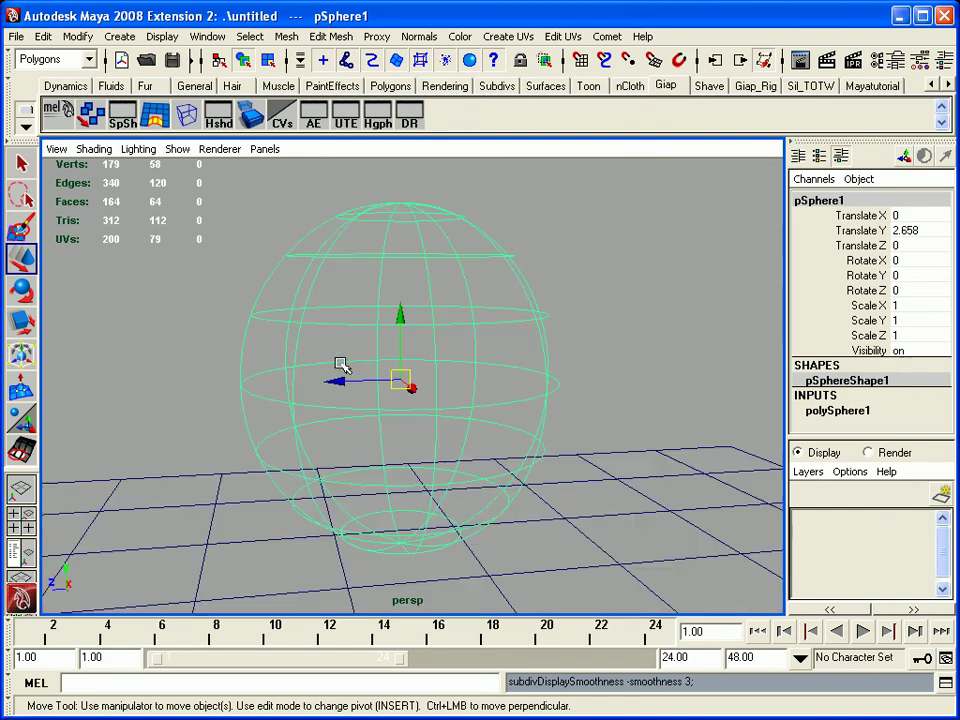
key("5")
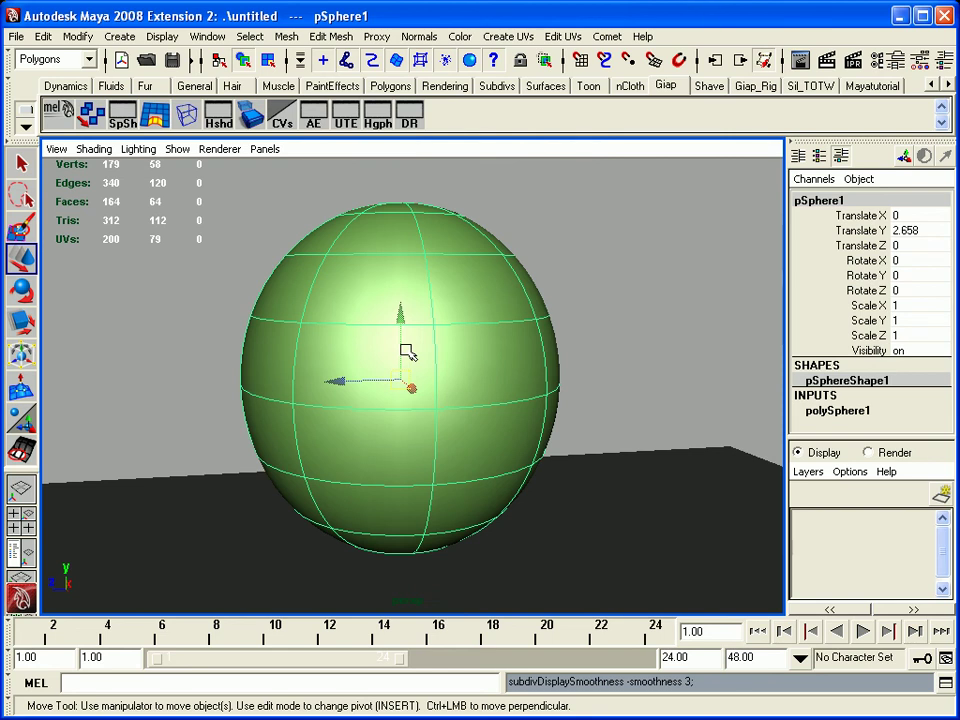
key("7")
left_click(189, 358)
right_click_drag(189, 358, 249, 407, "alt")
mouse_move(249, 407)
left_mouse_down("alt")
mouse_move(240, 388)
mouse_move(297, 388)
left_mouse_up("alt")
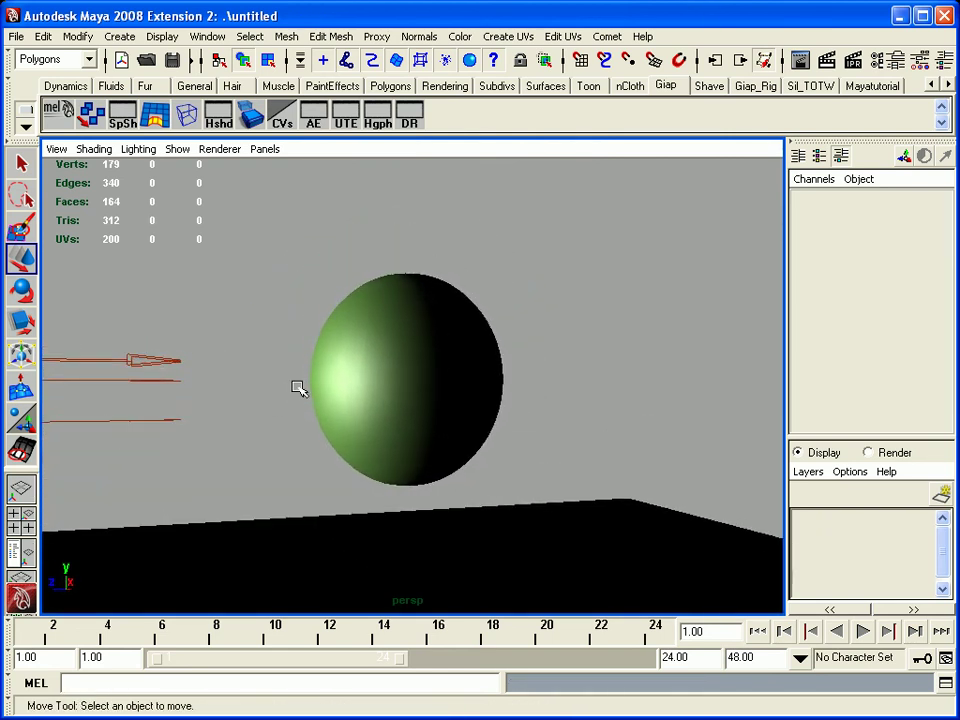
Delete directionalLight1 and restore default viewport lighting so the sphere appears green again
left_click(100, 421)
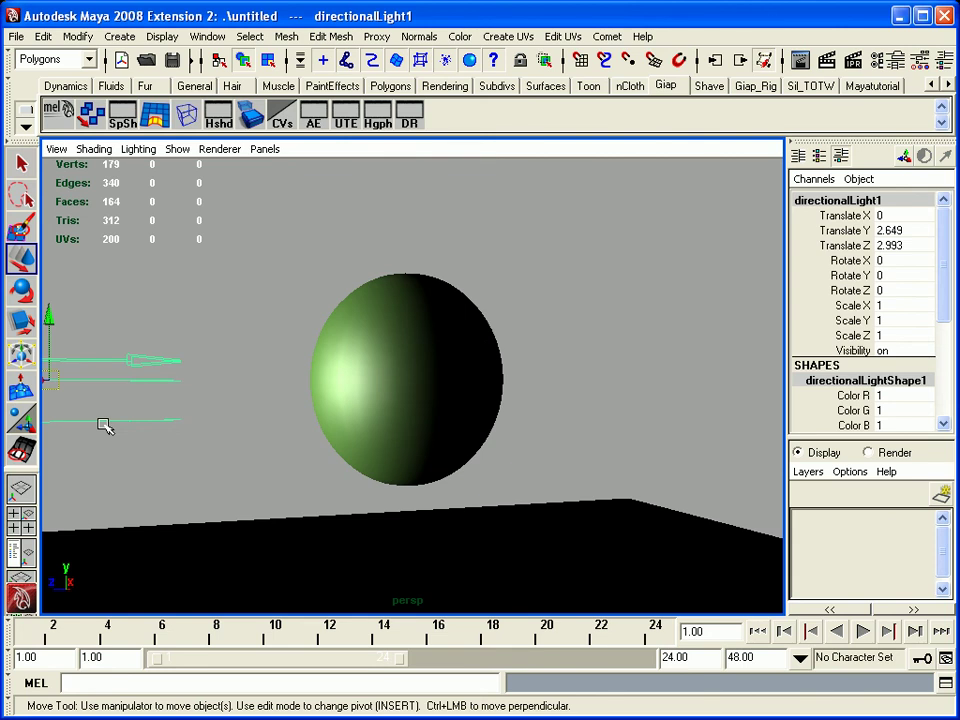
key("Delete")
left_click(327, 357)
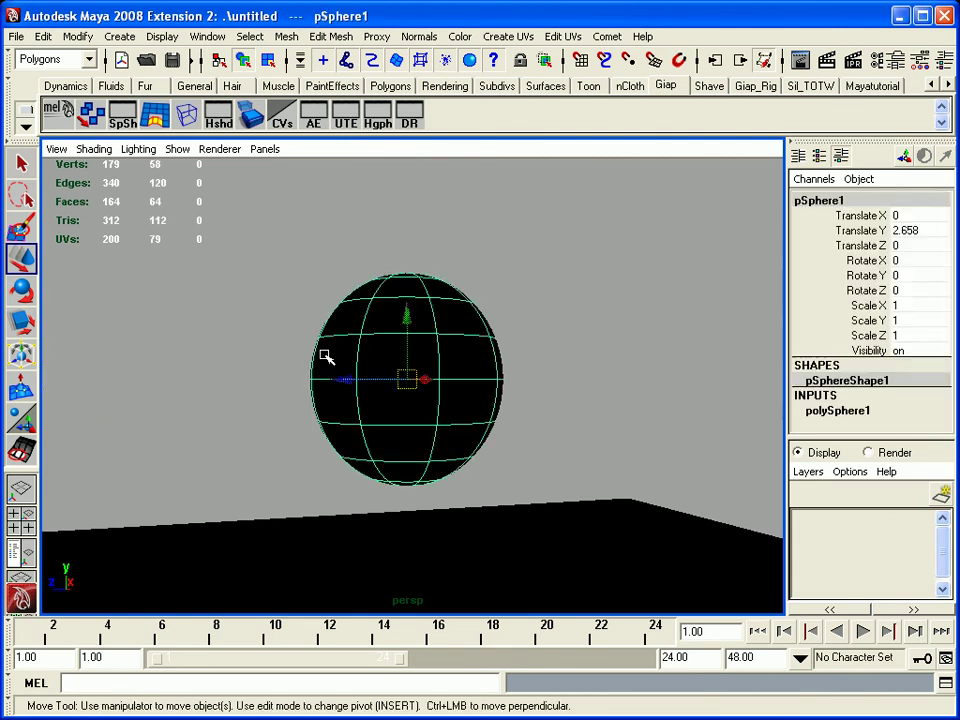
left_click(570, 371)
left_click_drag(570, 371, 422, 378, "alt")
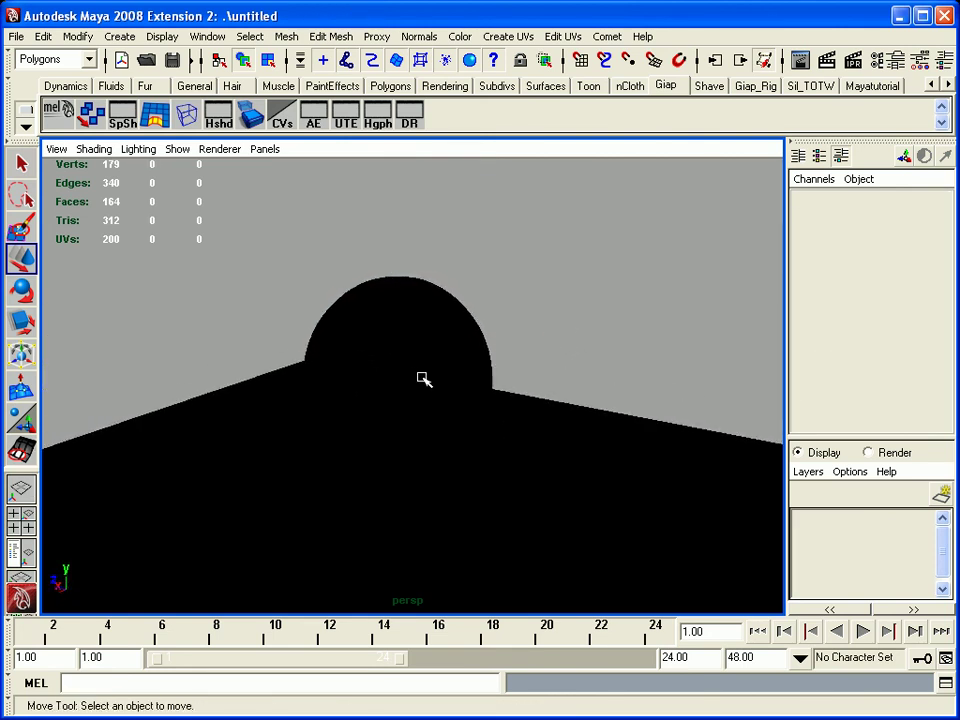
key("6")
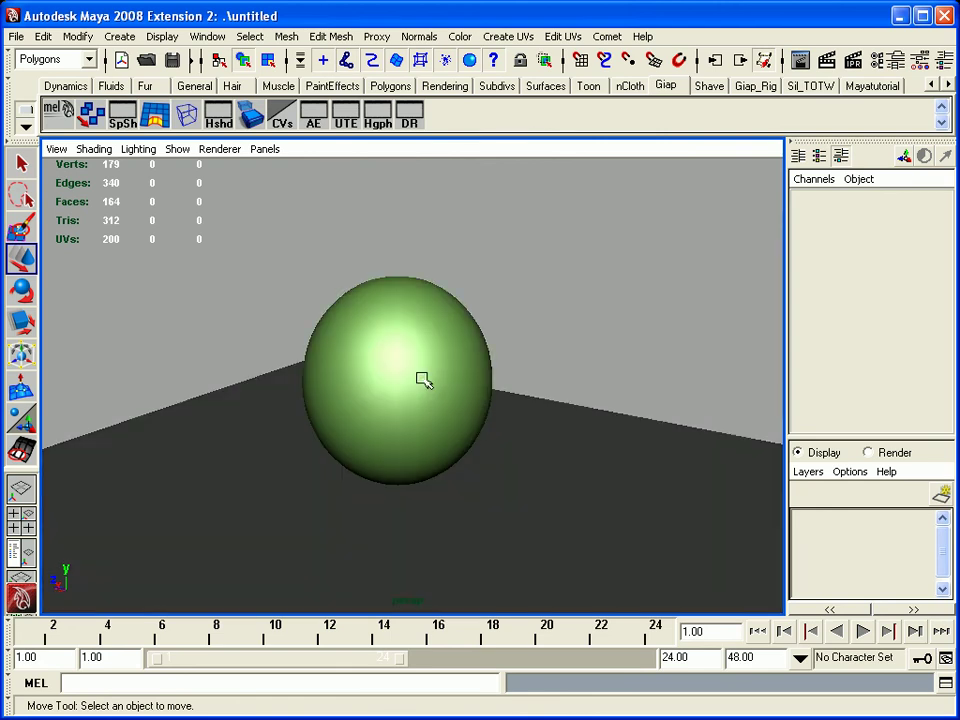
left_click_drag(315, 426, 388, 421, "alt")
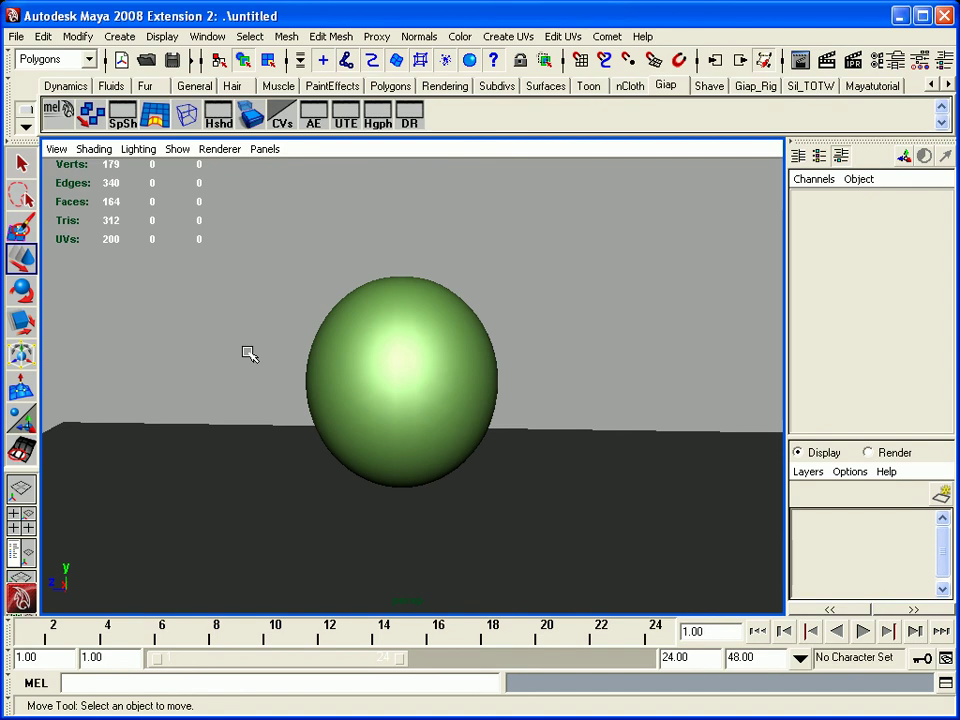
Move the sphere to Y 2.965, rotate it to 9.434, 7.176, -7.031, and scale it to 1.135
left_click(427, 362)
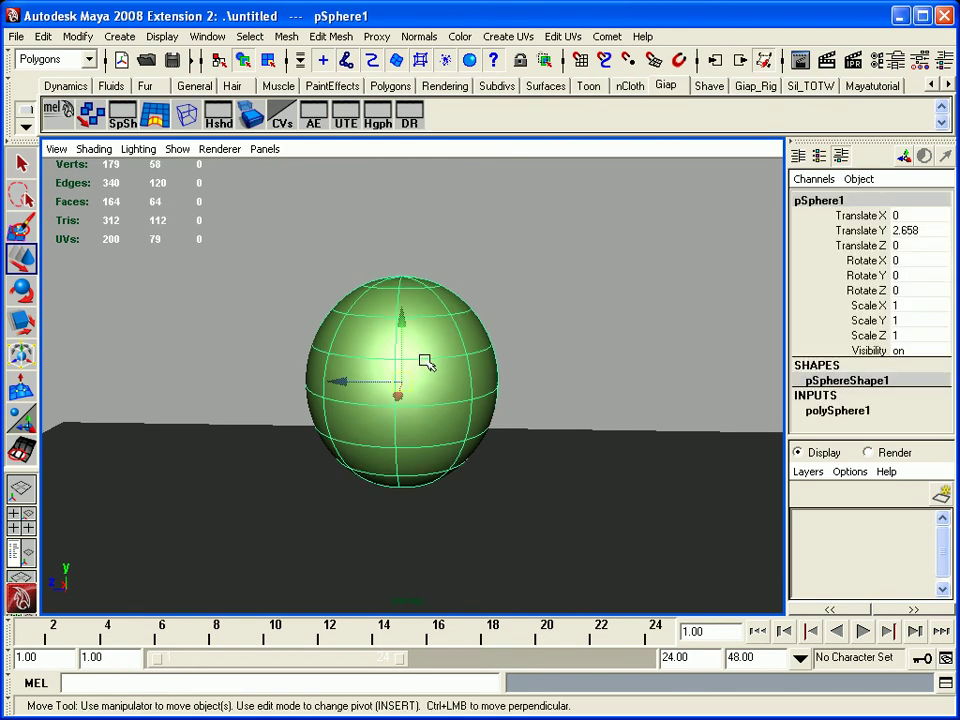
mouse_move(400, 330)
left_mouse_down()
mouse_move(398, 278)
mouse_move(400, 293)
left_mouse_up()
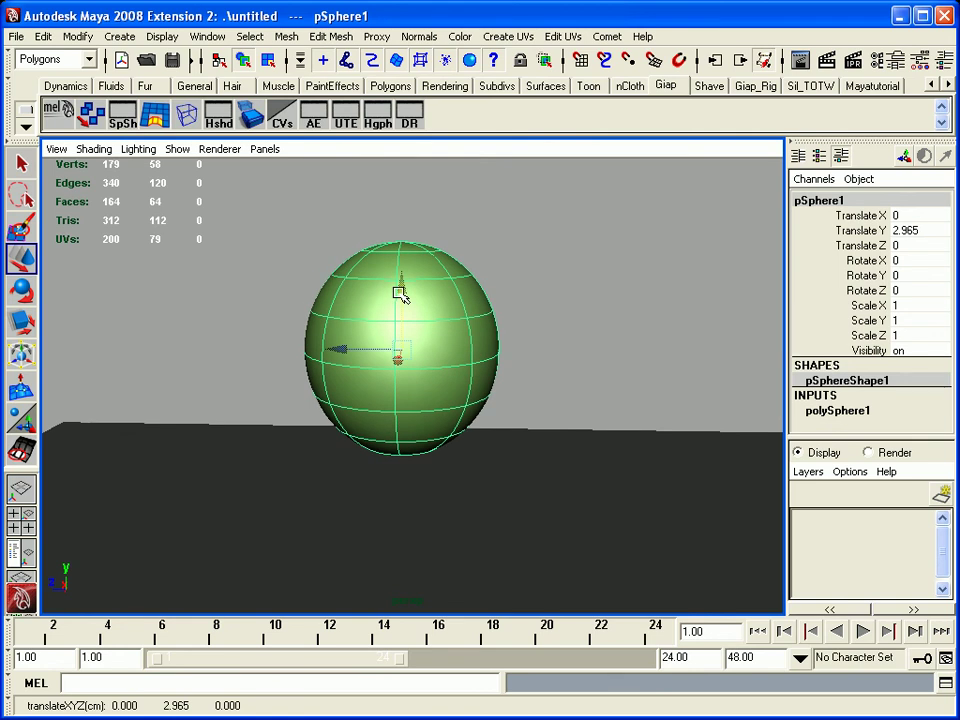
key("e")
mouse_move(418, 339)
left_mouse_down()
mouse_move(420, 379)
mouse_move(437, 336)
left_mouse_up()
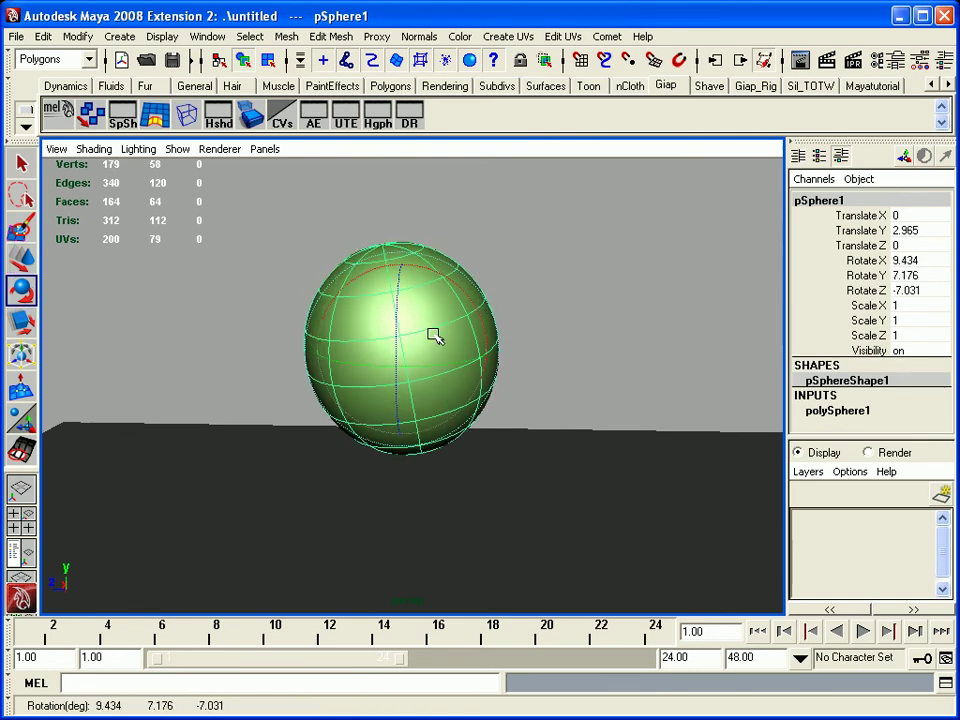
key("r")
mouse_move(399, 349)
left_mouse_down()
mouse_move(497, 313)
mouse_move(377, 377)
mouse_move(435, 358)
left_mouse_up()
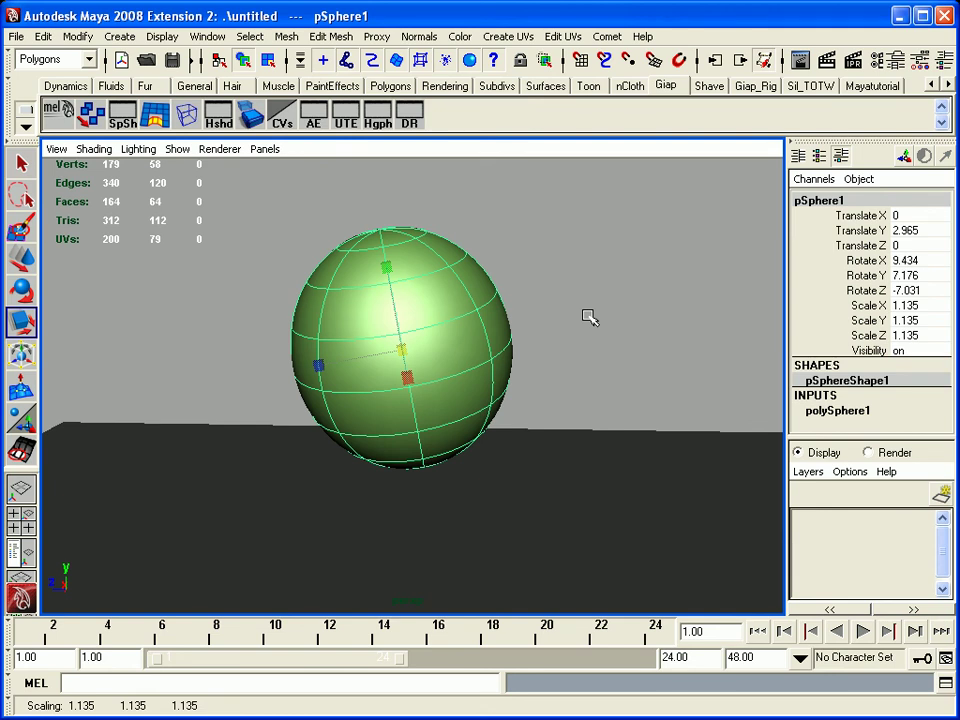
left_click(286, 36)
mouse_move(331, 36)
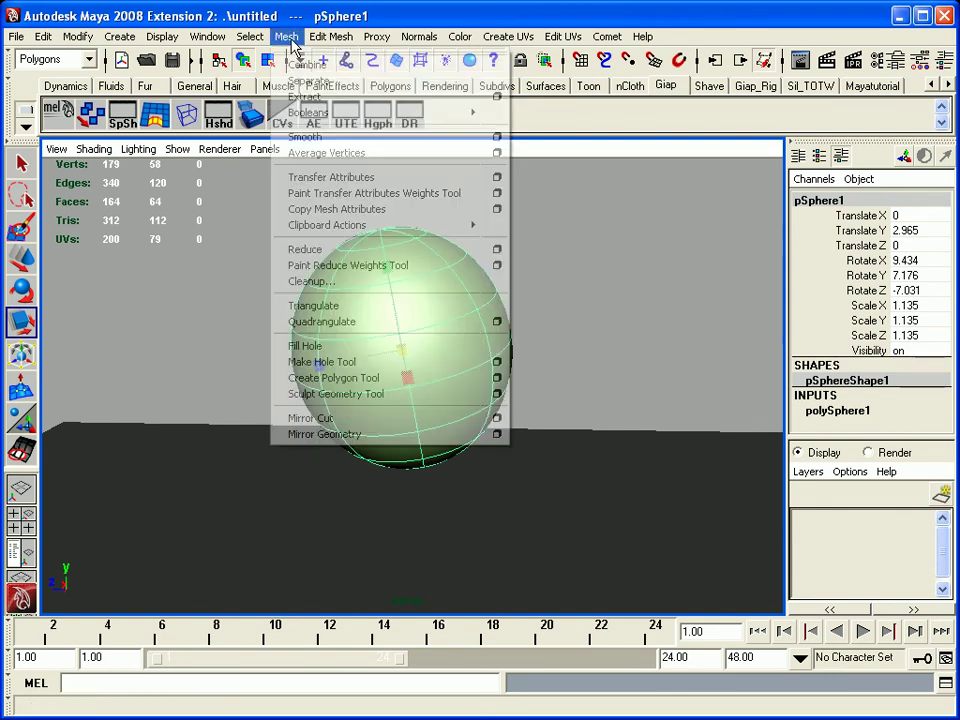
left_click(565, 244)
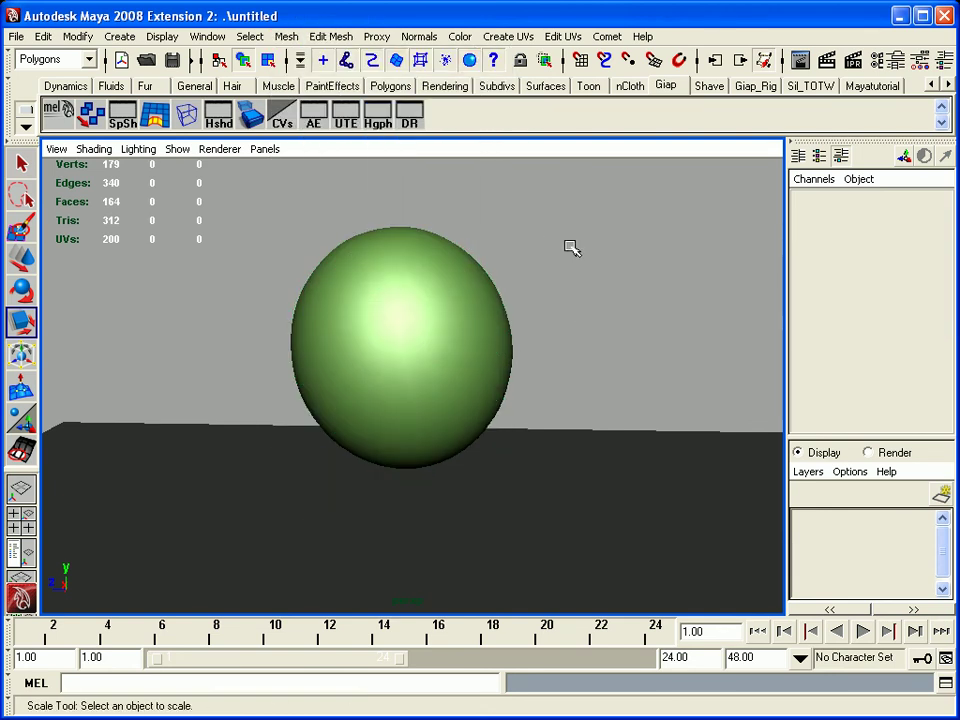